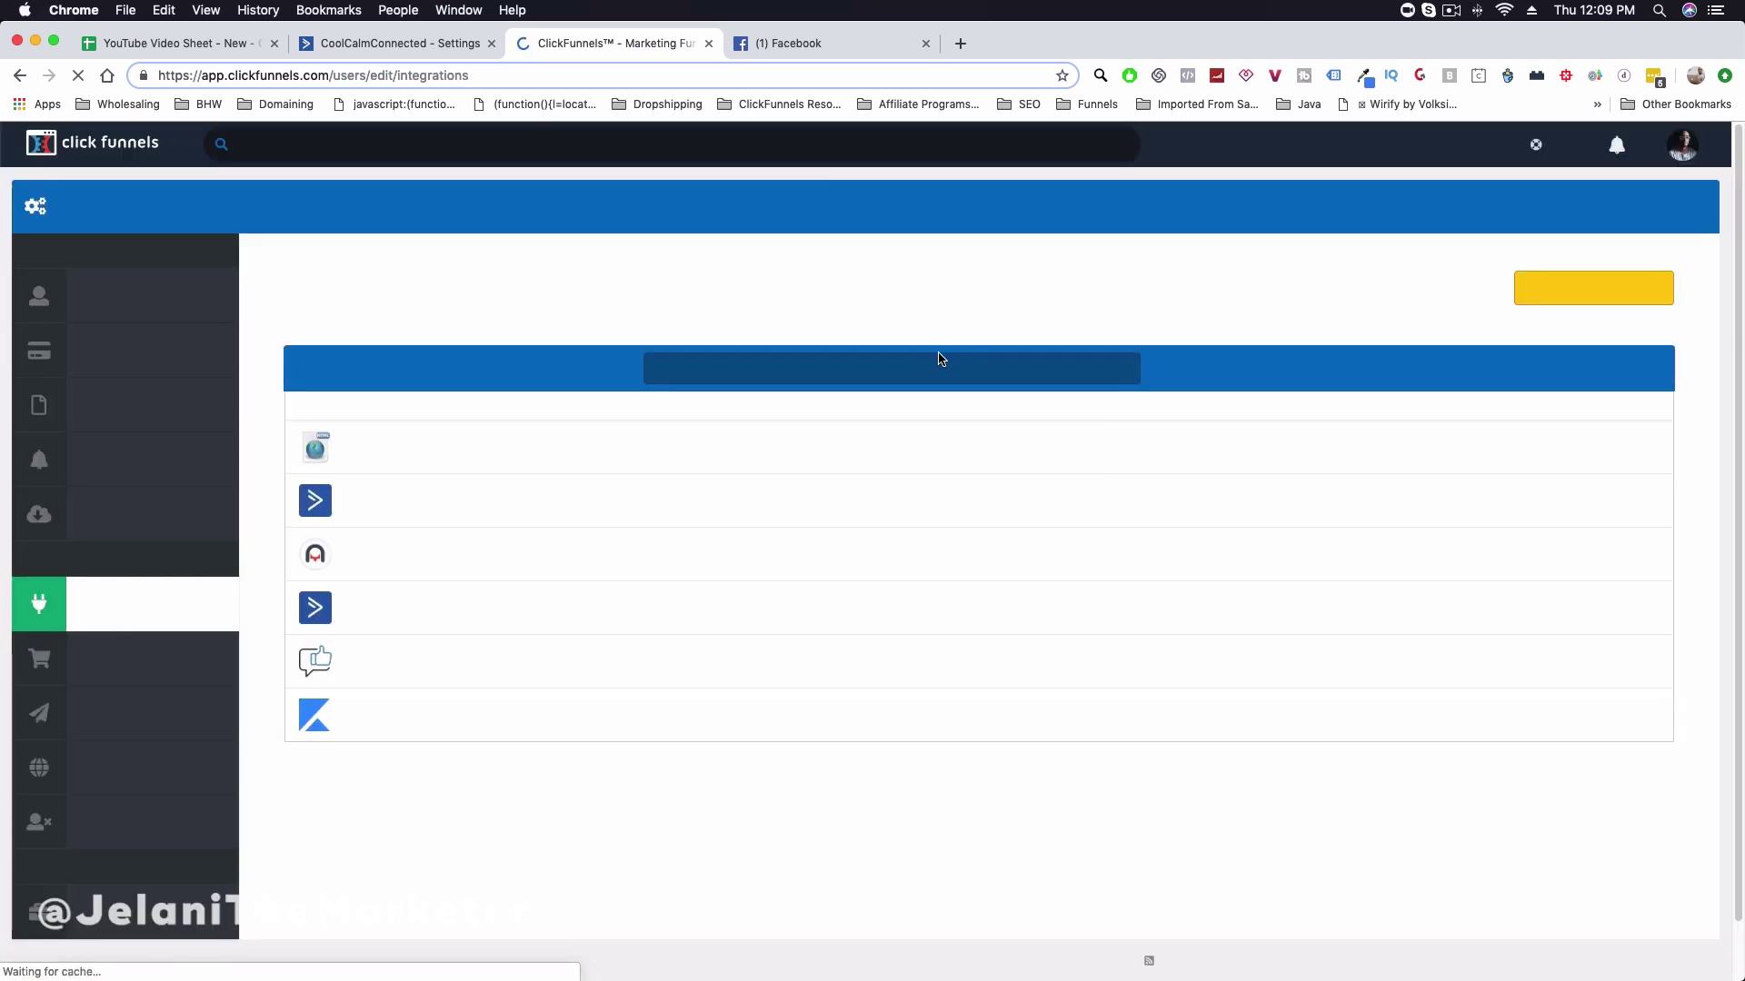
- Start a new ActiveCampaign integration in the account settings and nickname it "AC - Test"
{"action": "left_click", "coordinate": [1557, 300]}
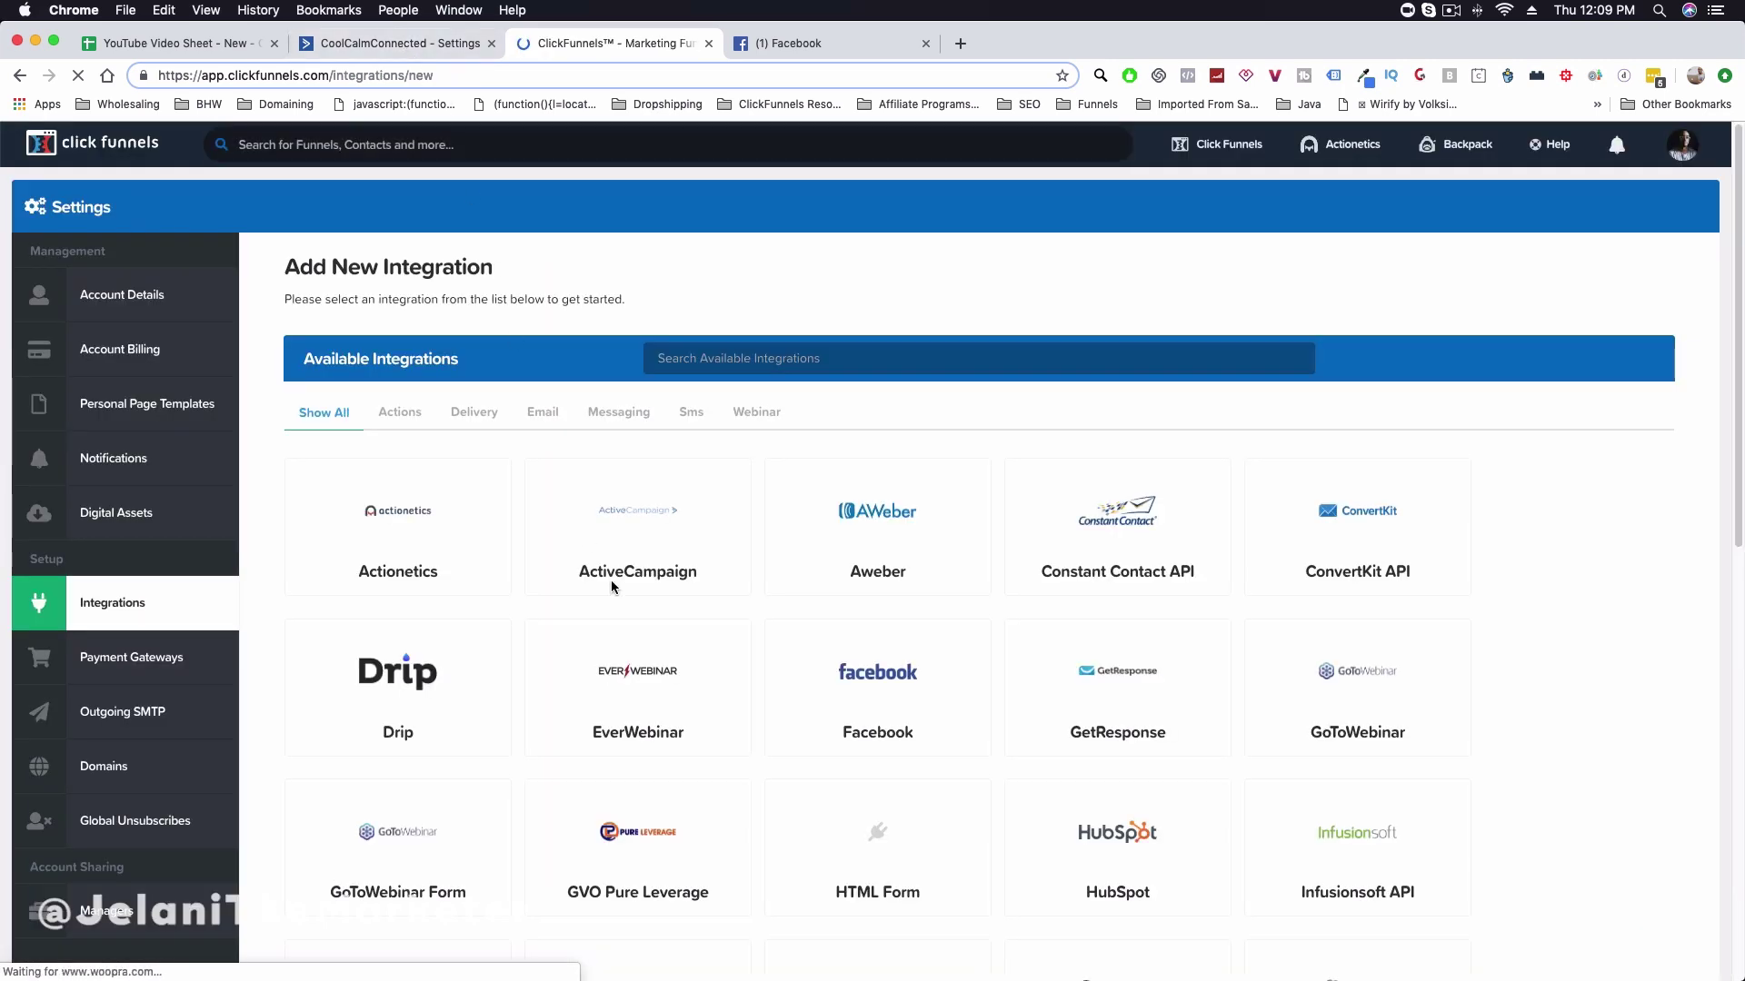
{"action": "left_click", "coordinate": [619, 433]}
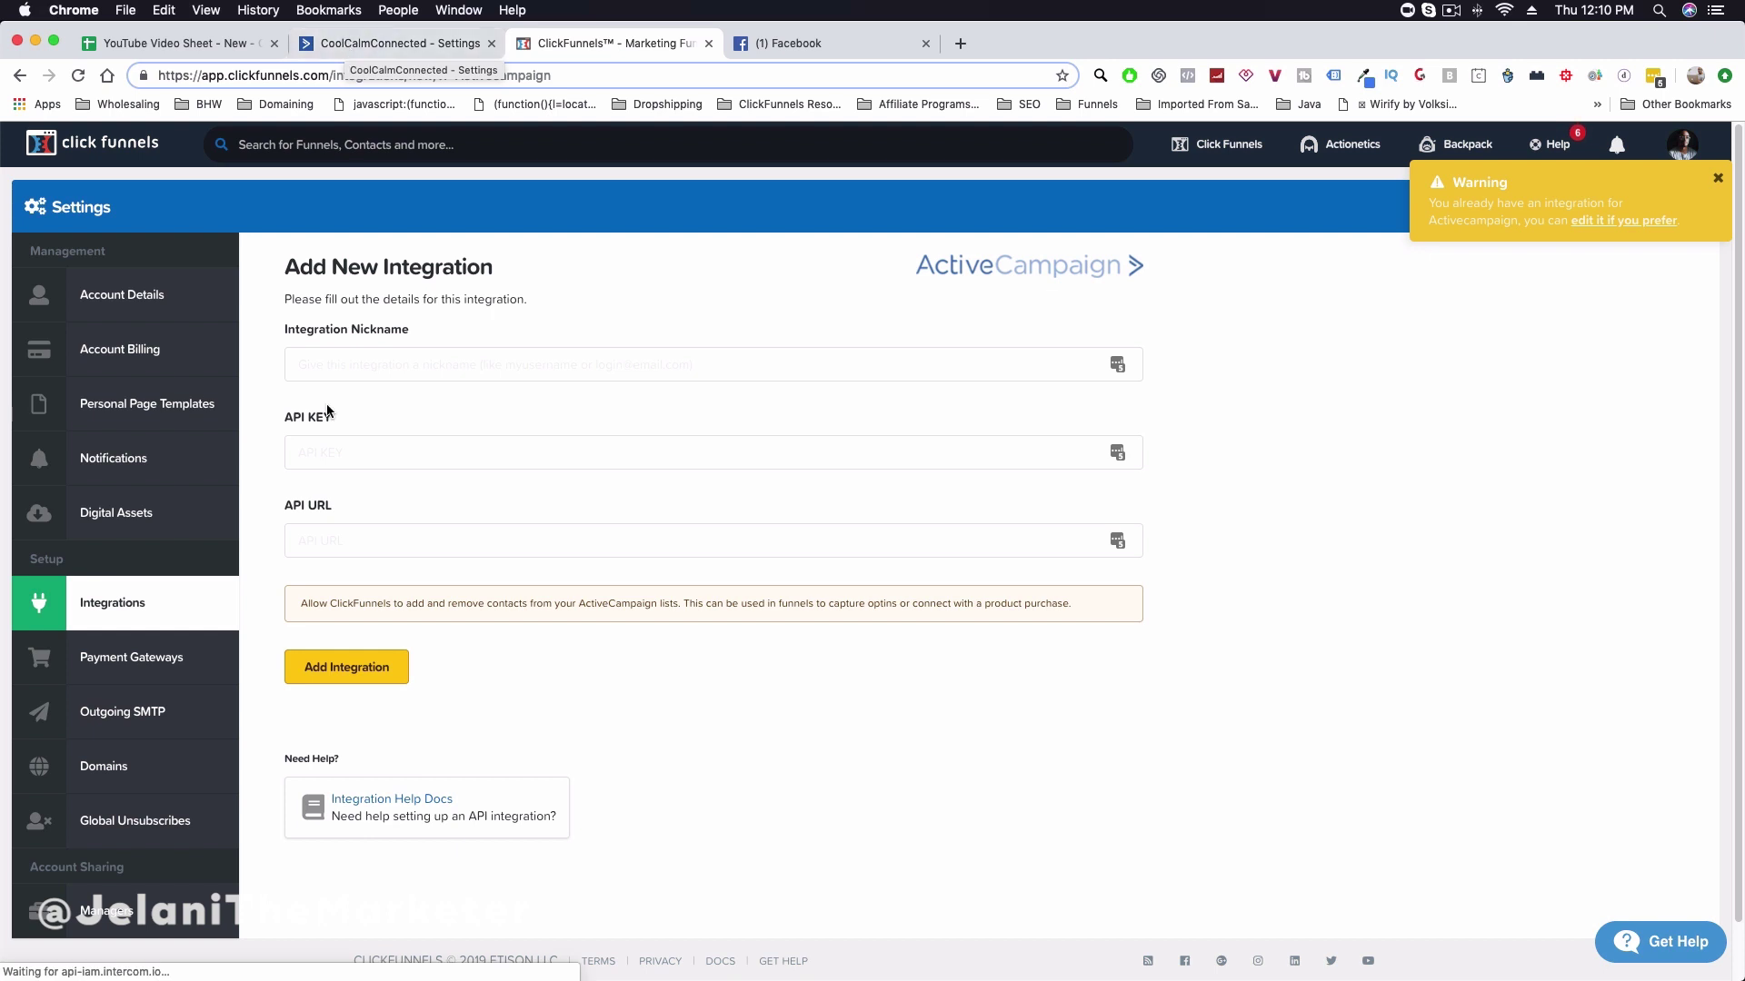
{"action": "left_click", "coordinate": [332, 365]}
{"action": "type", "text": "AC - Test"}
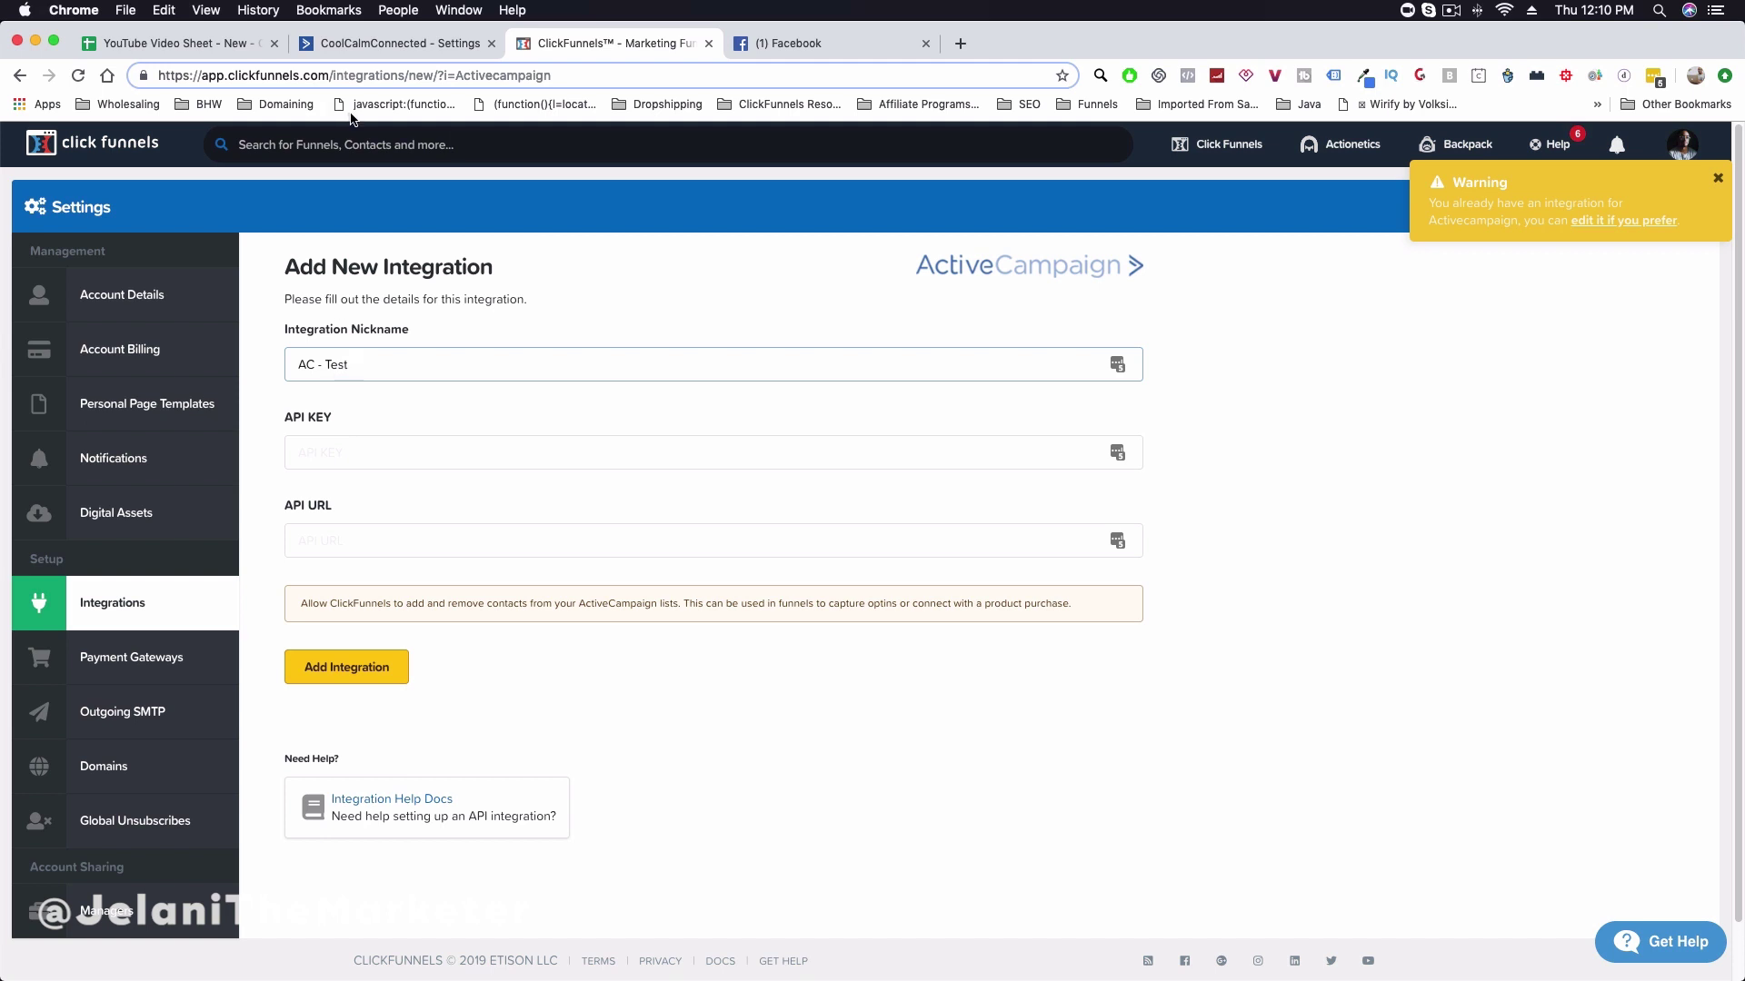
- Copy the API URL from the ActiveCampaign developer settings into the integration's API URL field in ClickFunnels
{"action": "left_click", "coordinate": [367, 45]}
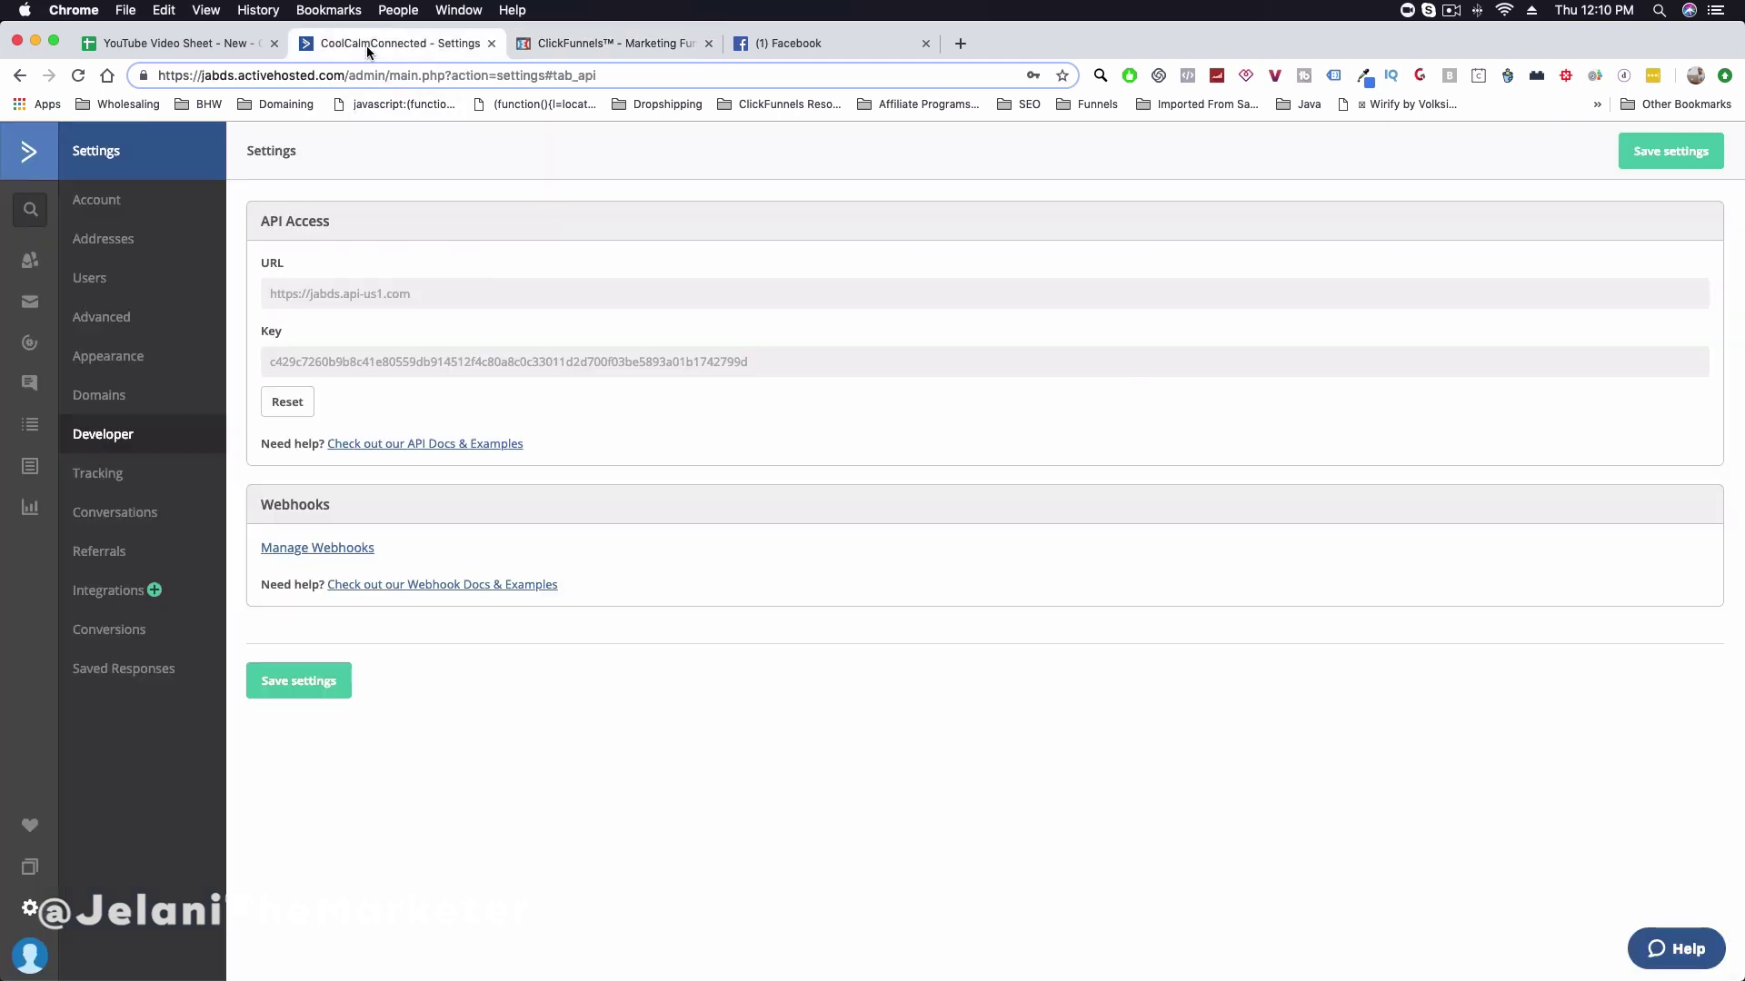
{"action": "left_click", "coordinate": [364, 300]}
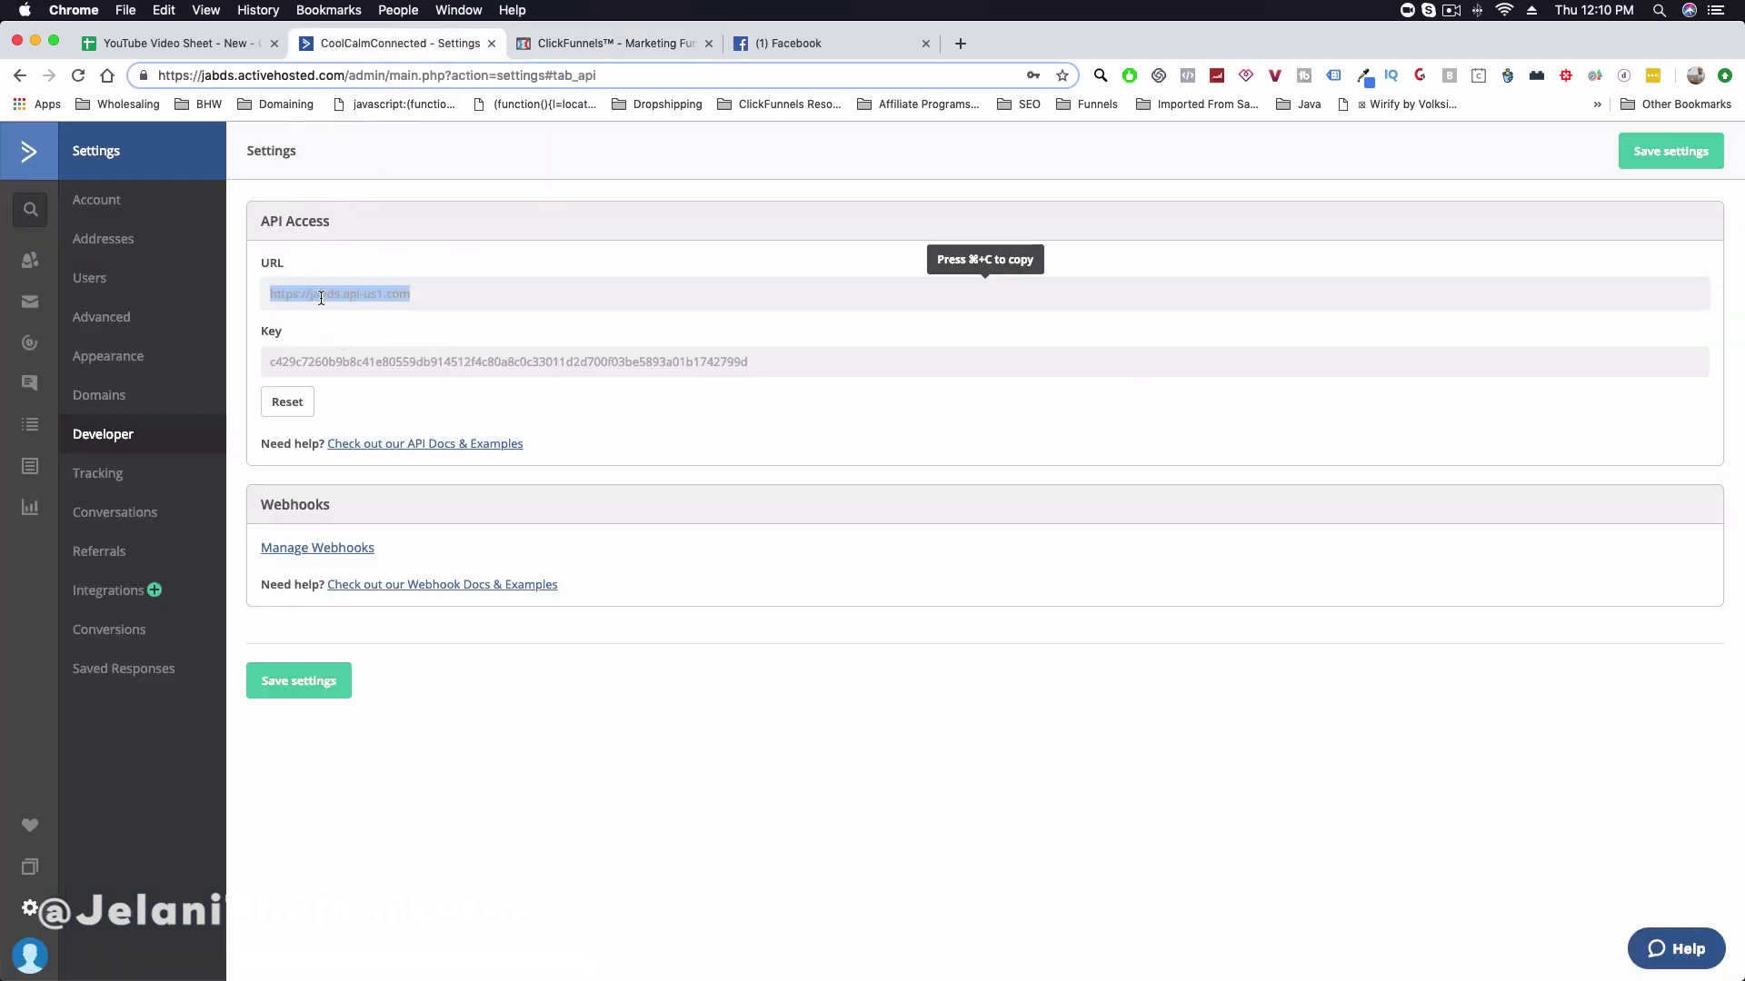
{"action": "key", "text": "super+c"}
{"action": "key", "text": "ctrl+Tab"}
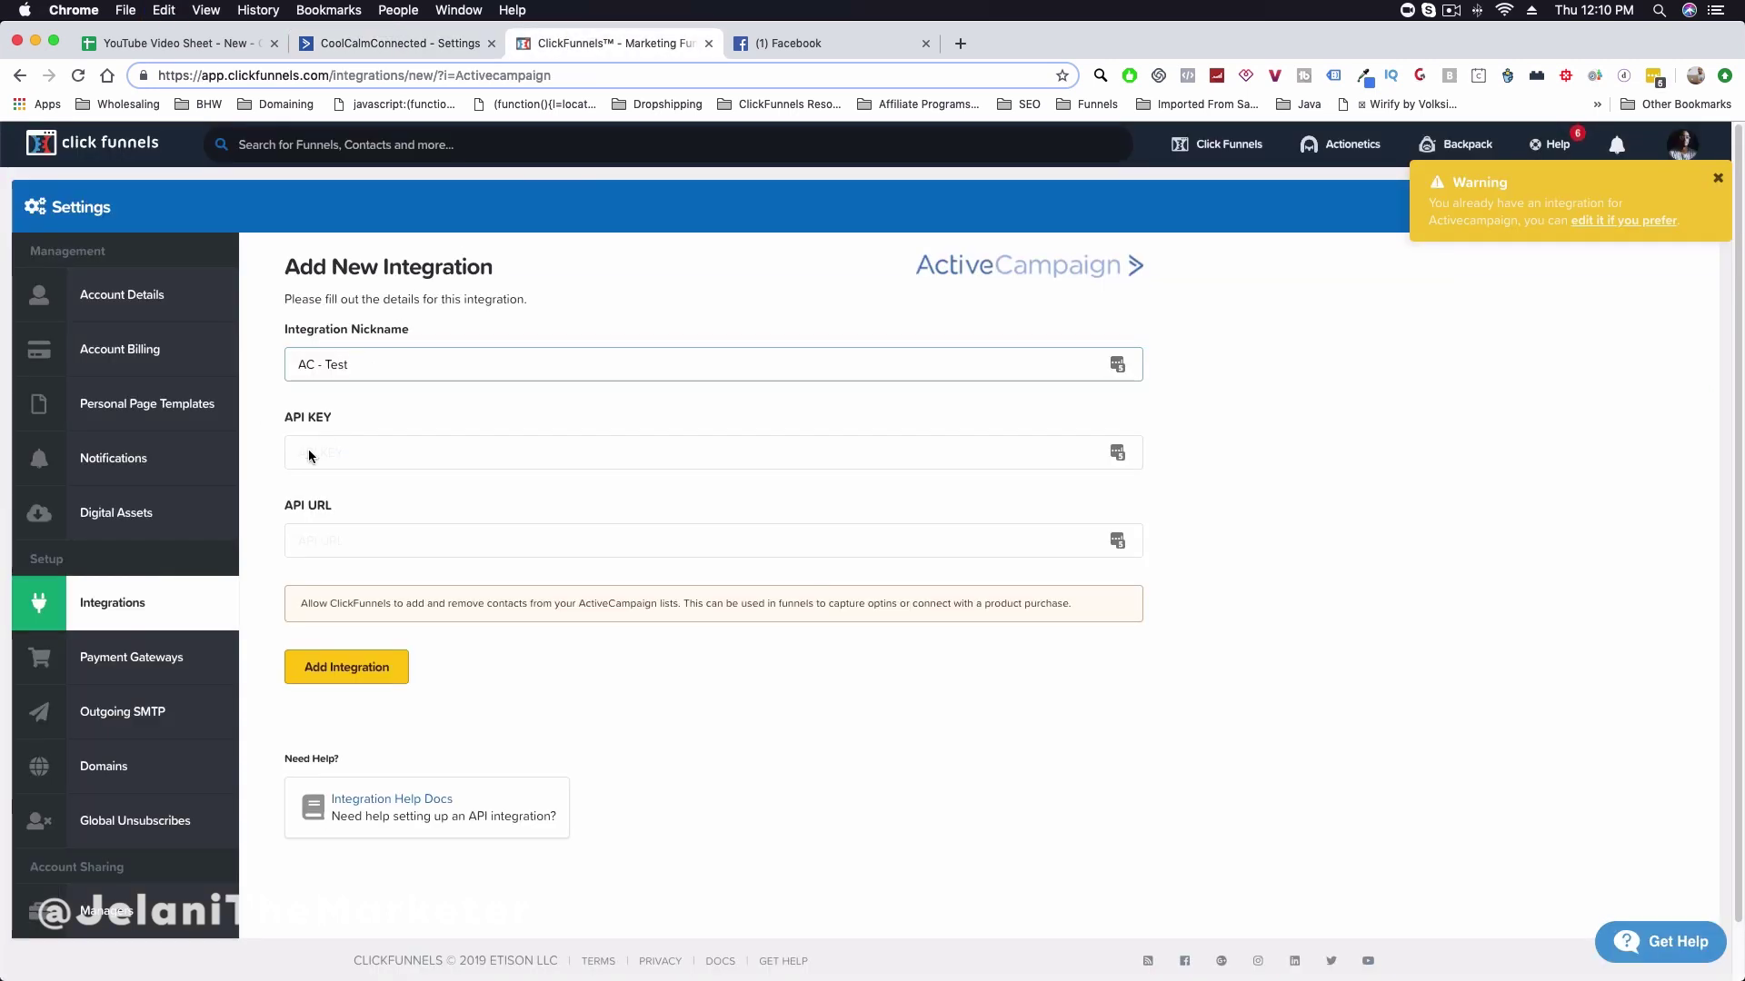
{"action": "left_click", "coordinate": [310, 539]}
{"action": "key", "text": "super+v"}
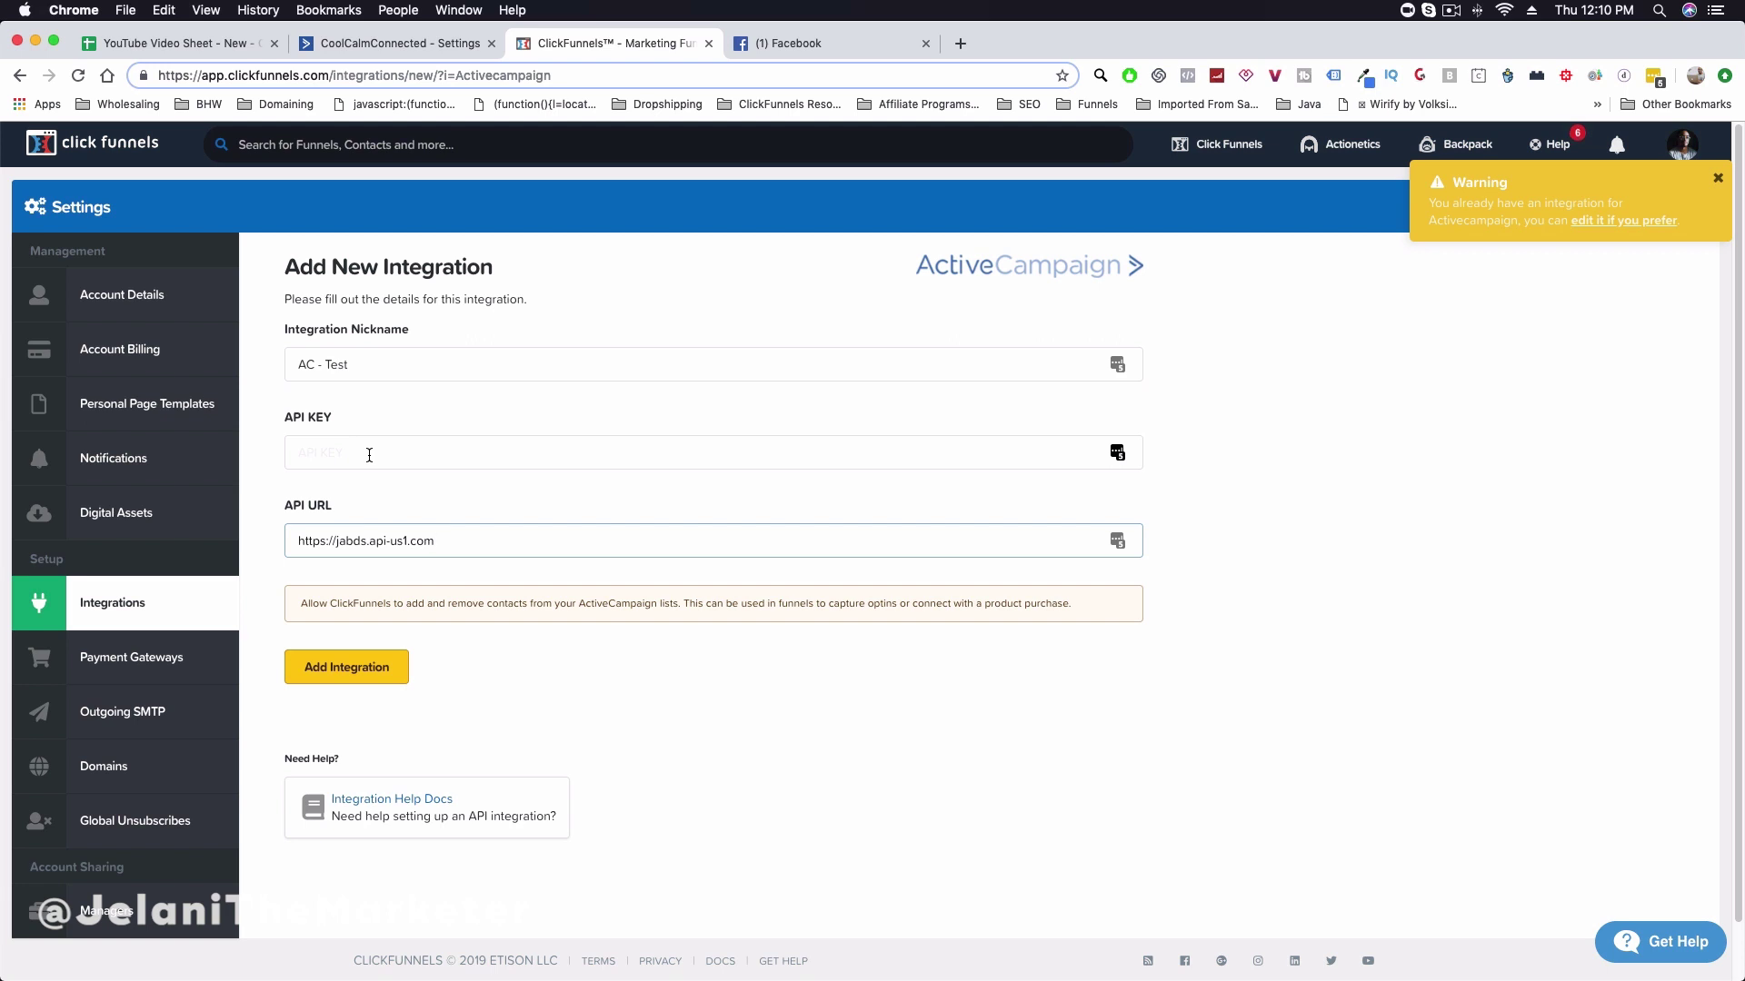
{"action": "left_click", "coordinate": [393, 50]}
{"action": "left_click", "coordinate": [294, 289]}
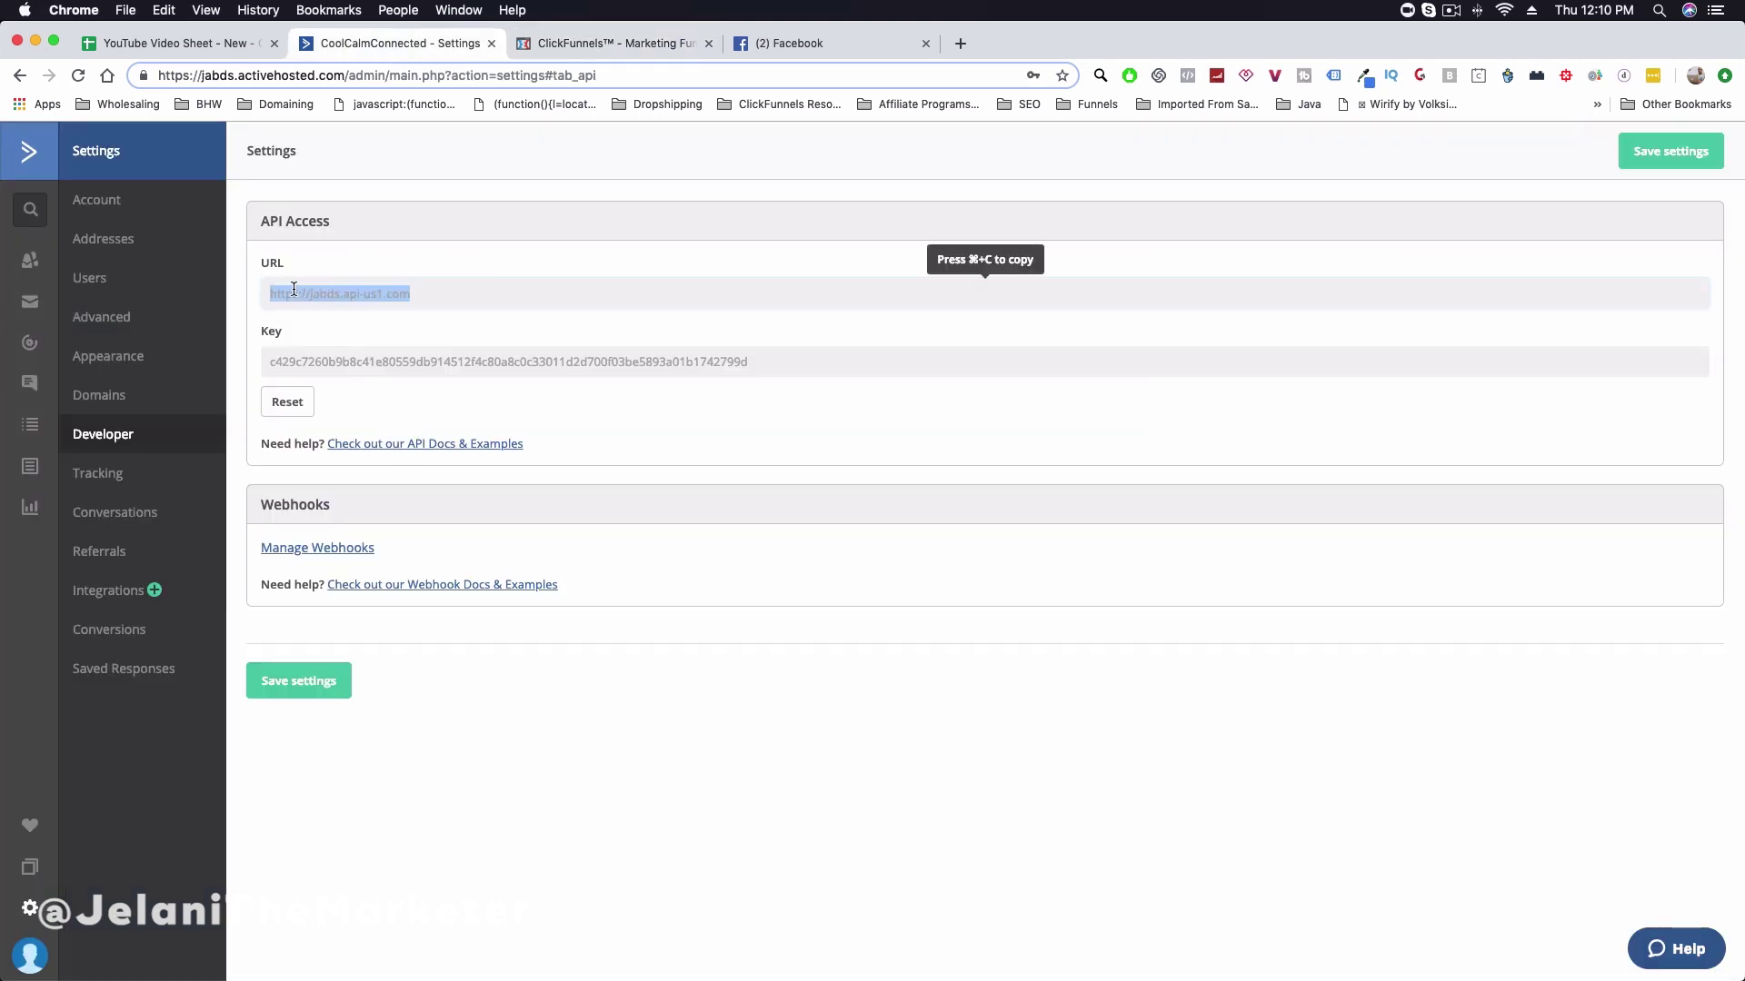
{"action": "left_click", "coordinate": [570, 45]}
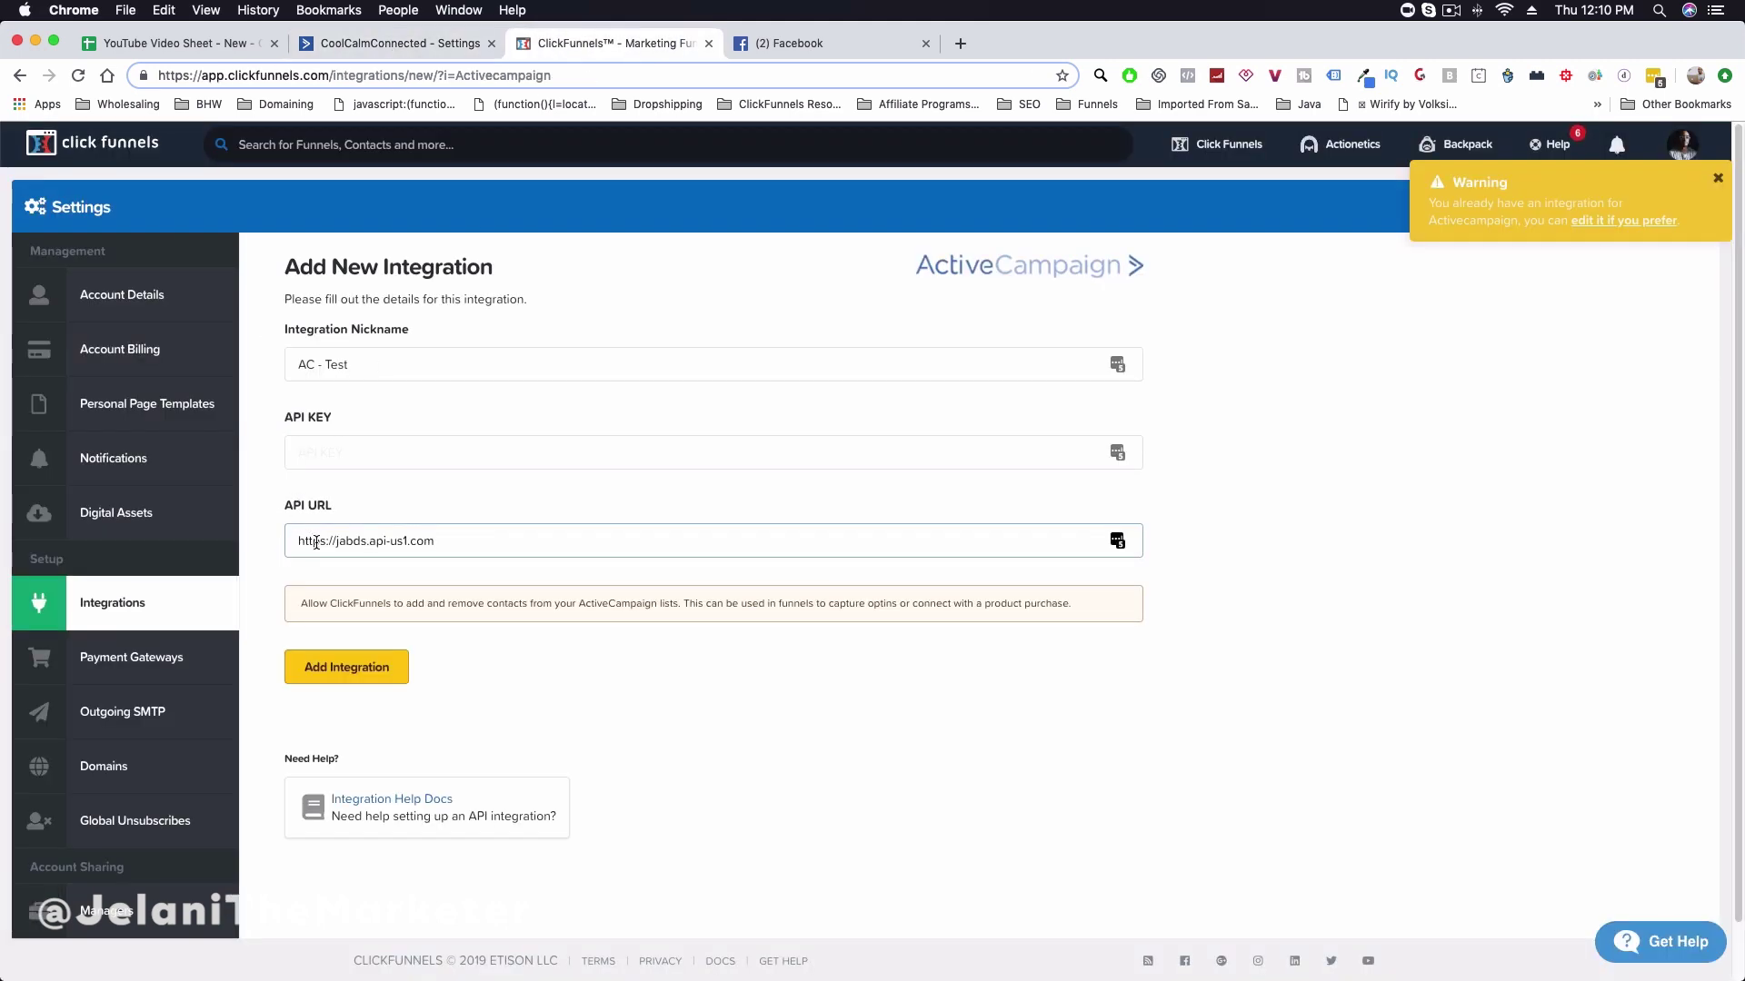
- Copy the API key from the ActiveCampaign developer settings into the integration's API KEY field in ClickFunnels
{"action": "left_click", "coordinate": [371, 44]}
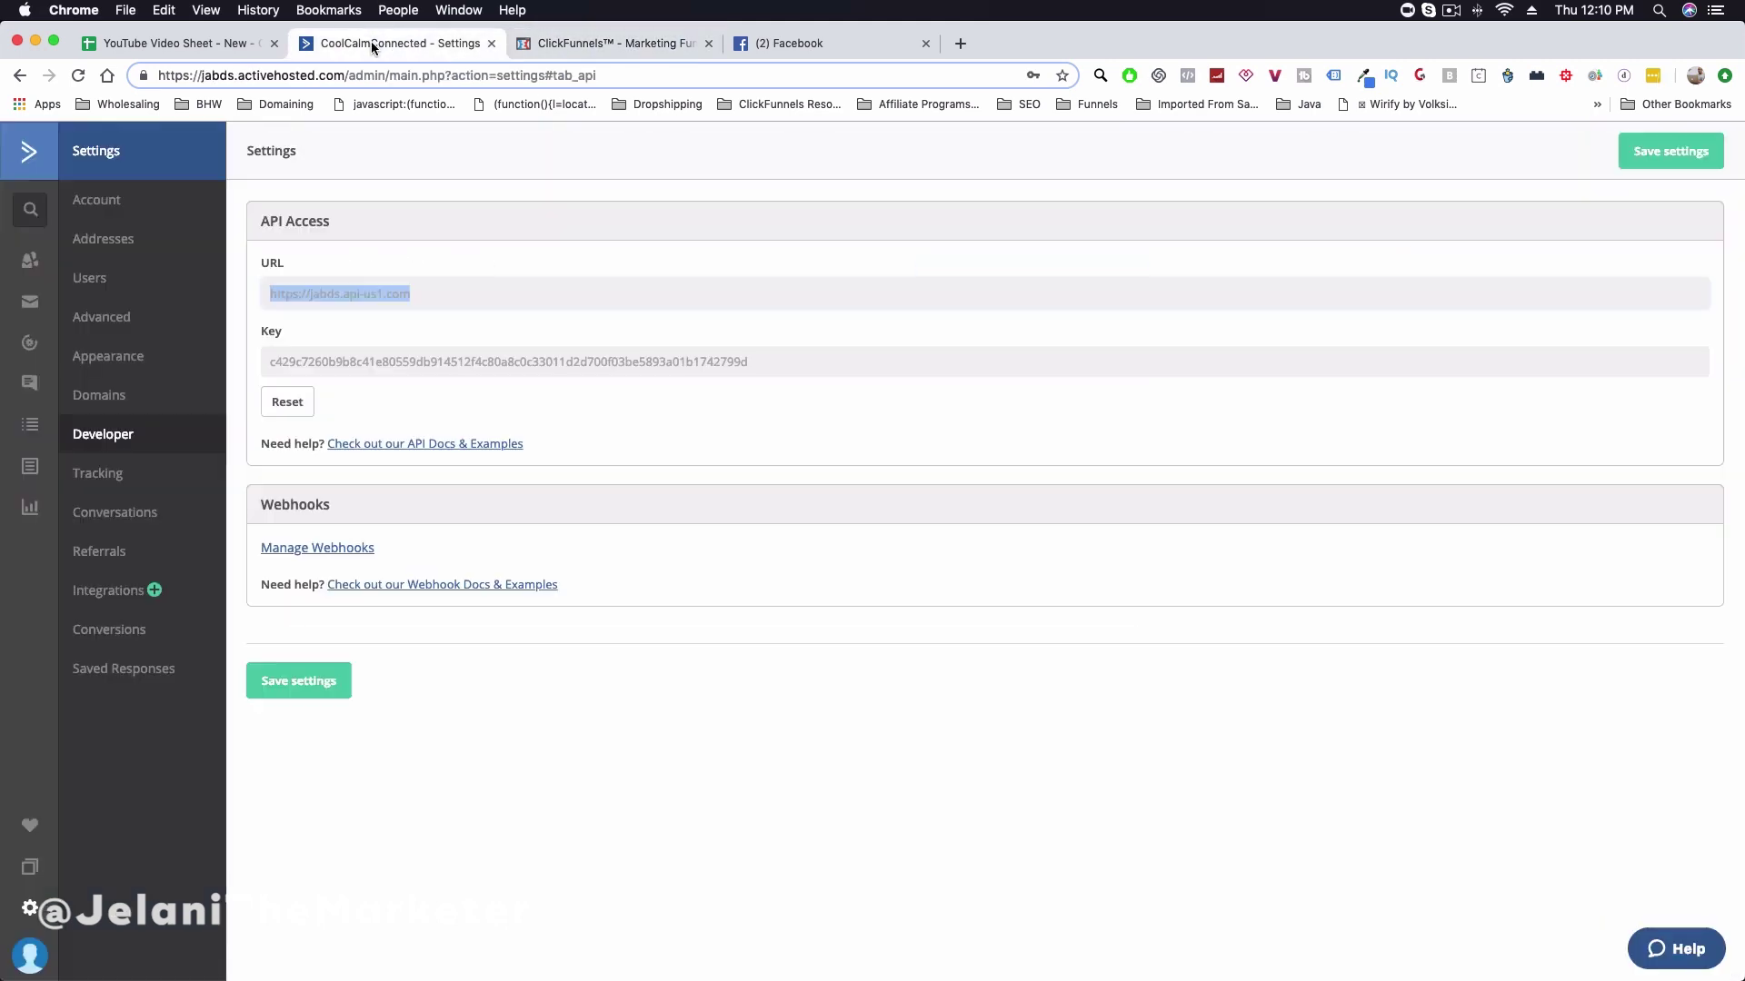
{"action": "left_click", "coordinate": [325, 352]}
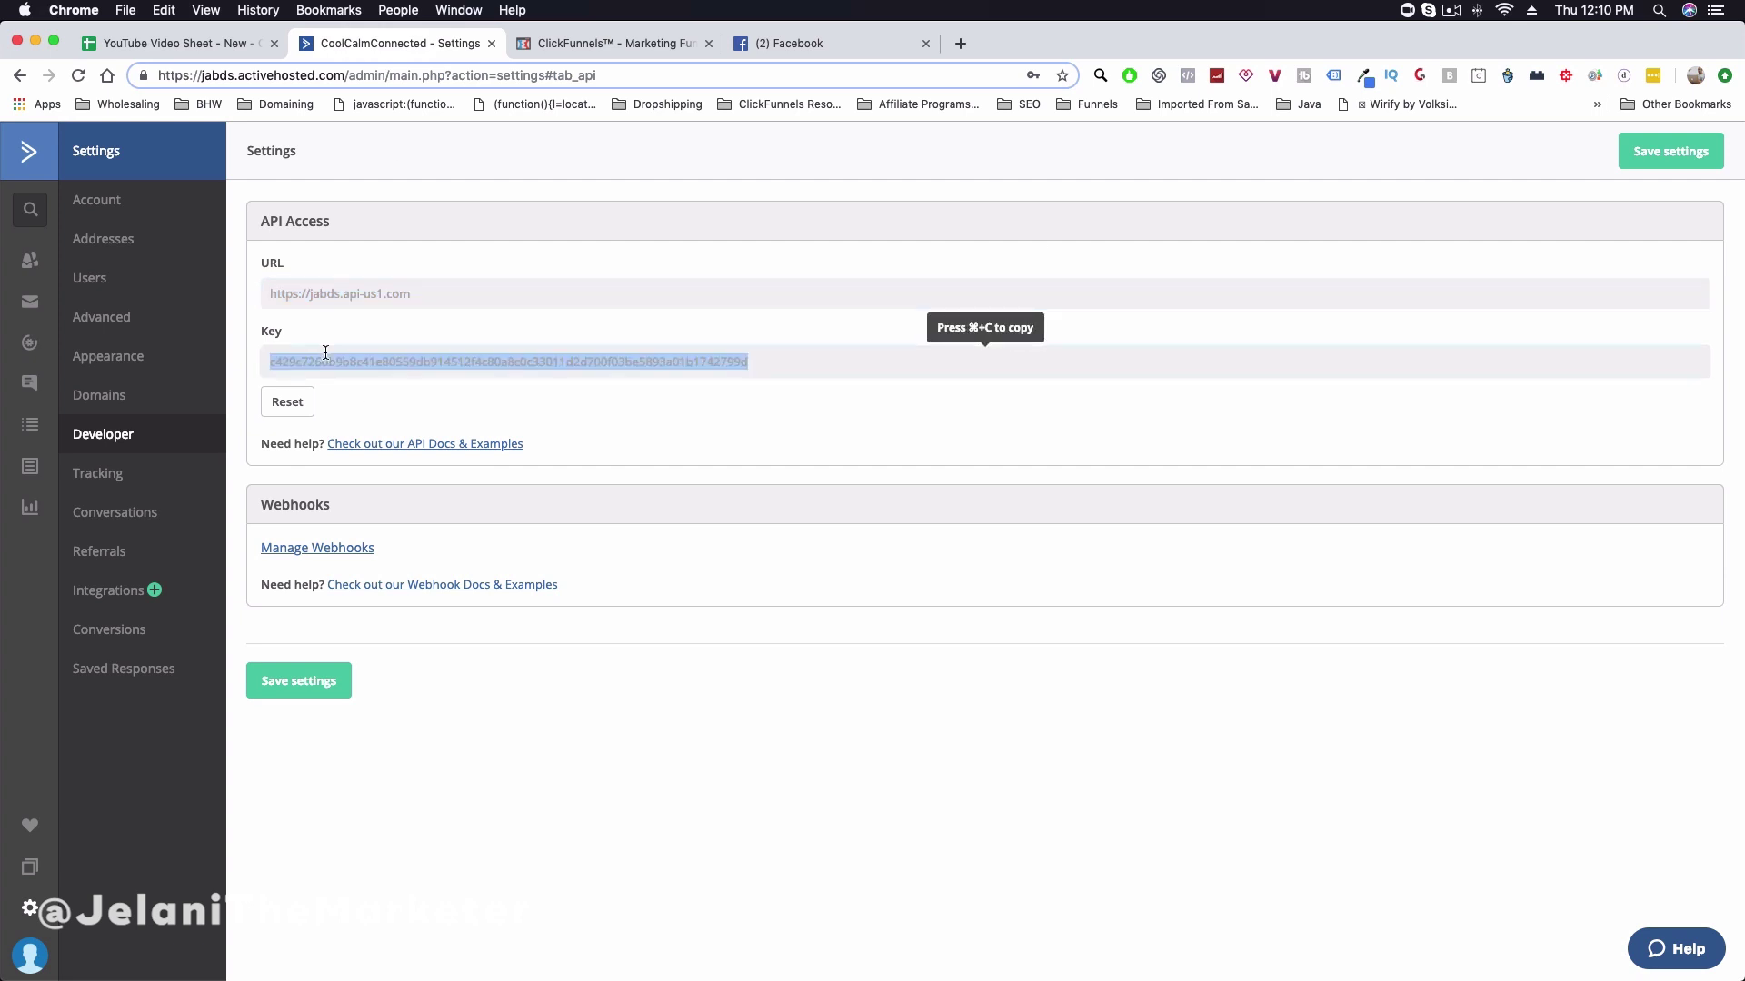
{"action": "key", "text": "super+c"}
{"action": "left_click", "coordinate": [579, 46]}
{"action": "left_click", "coordinate": [327, 452]}
{"action": "key", "text": "super+v"}
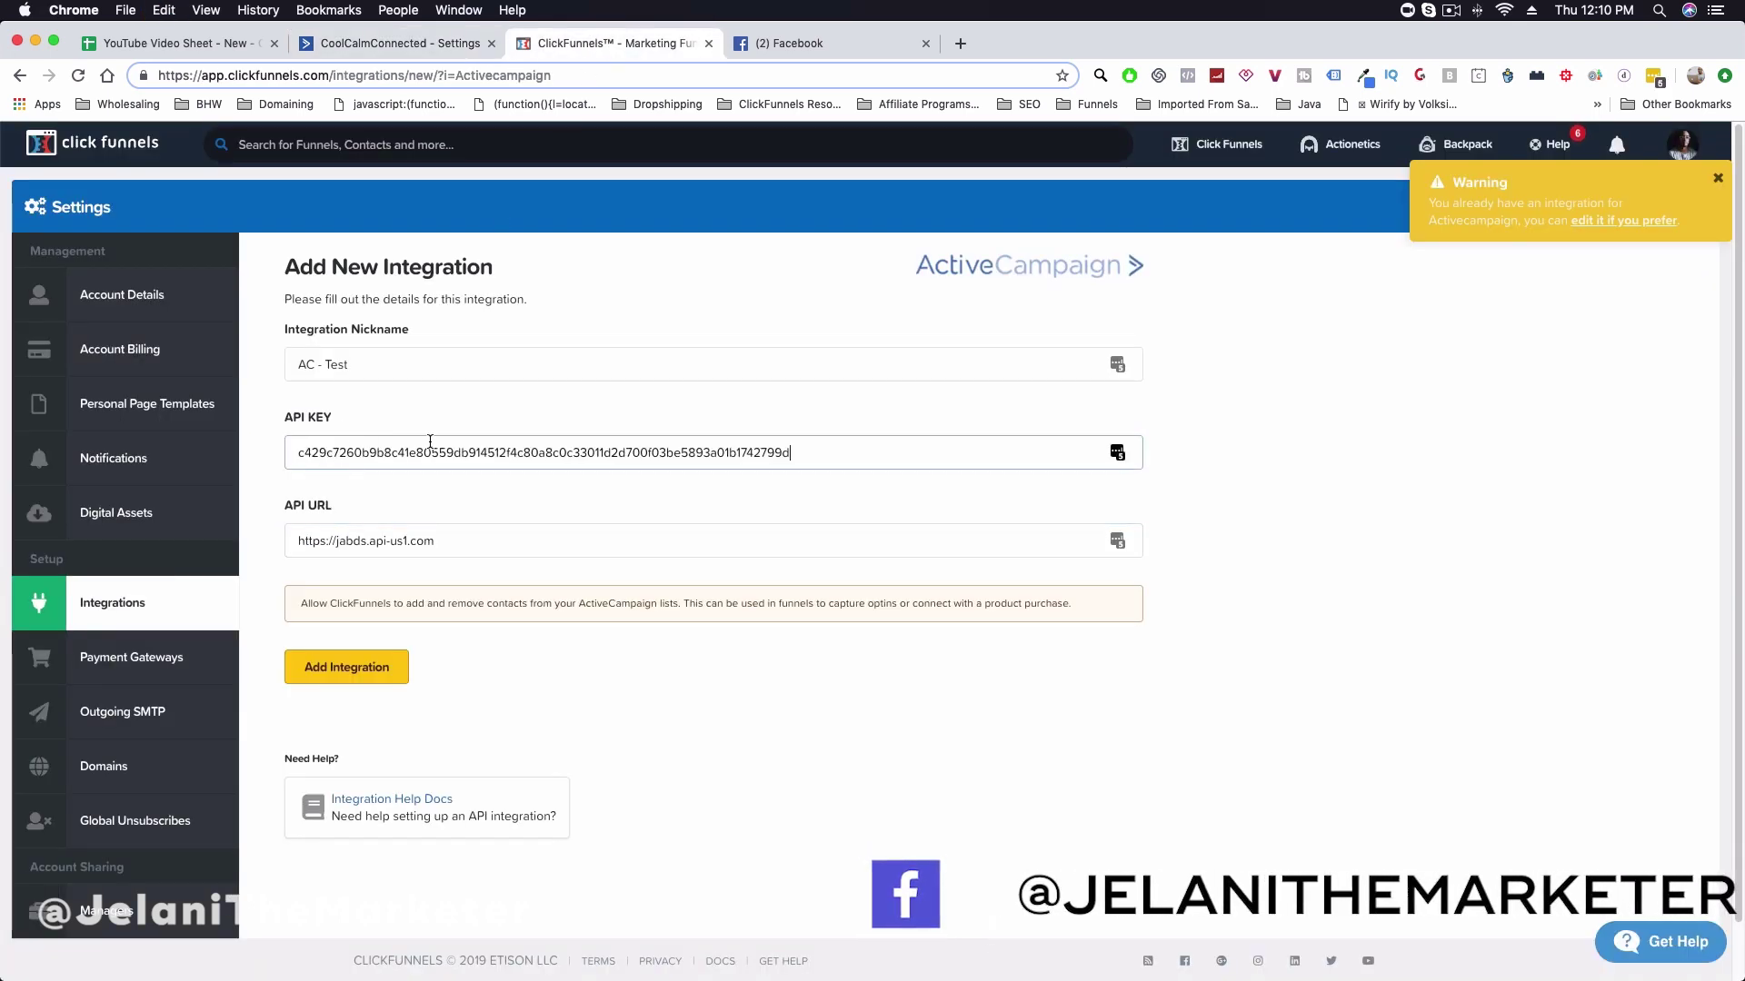
{"action": "left_click", "coordinate": [582, 540]}
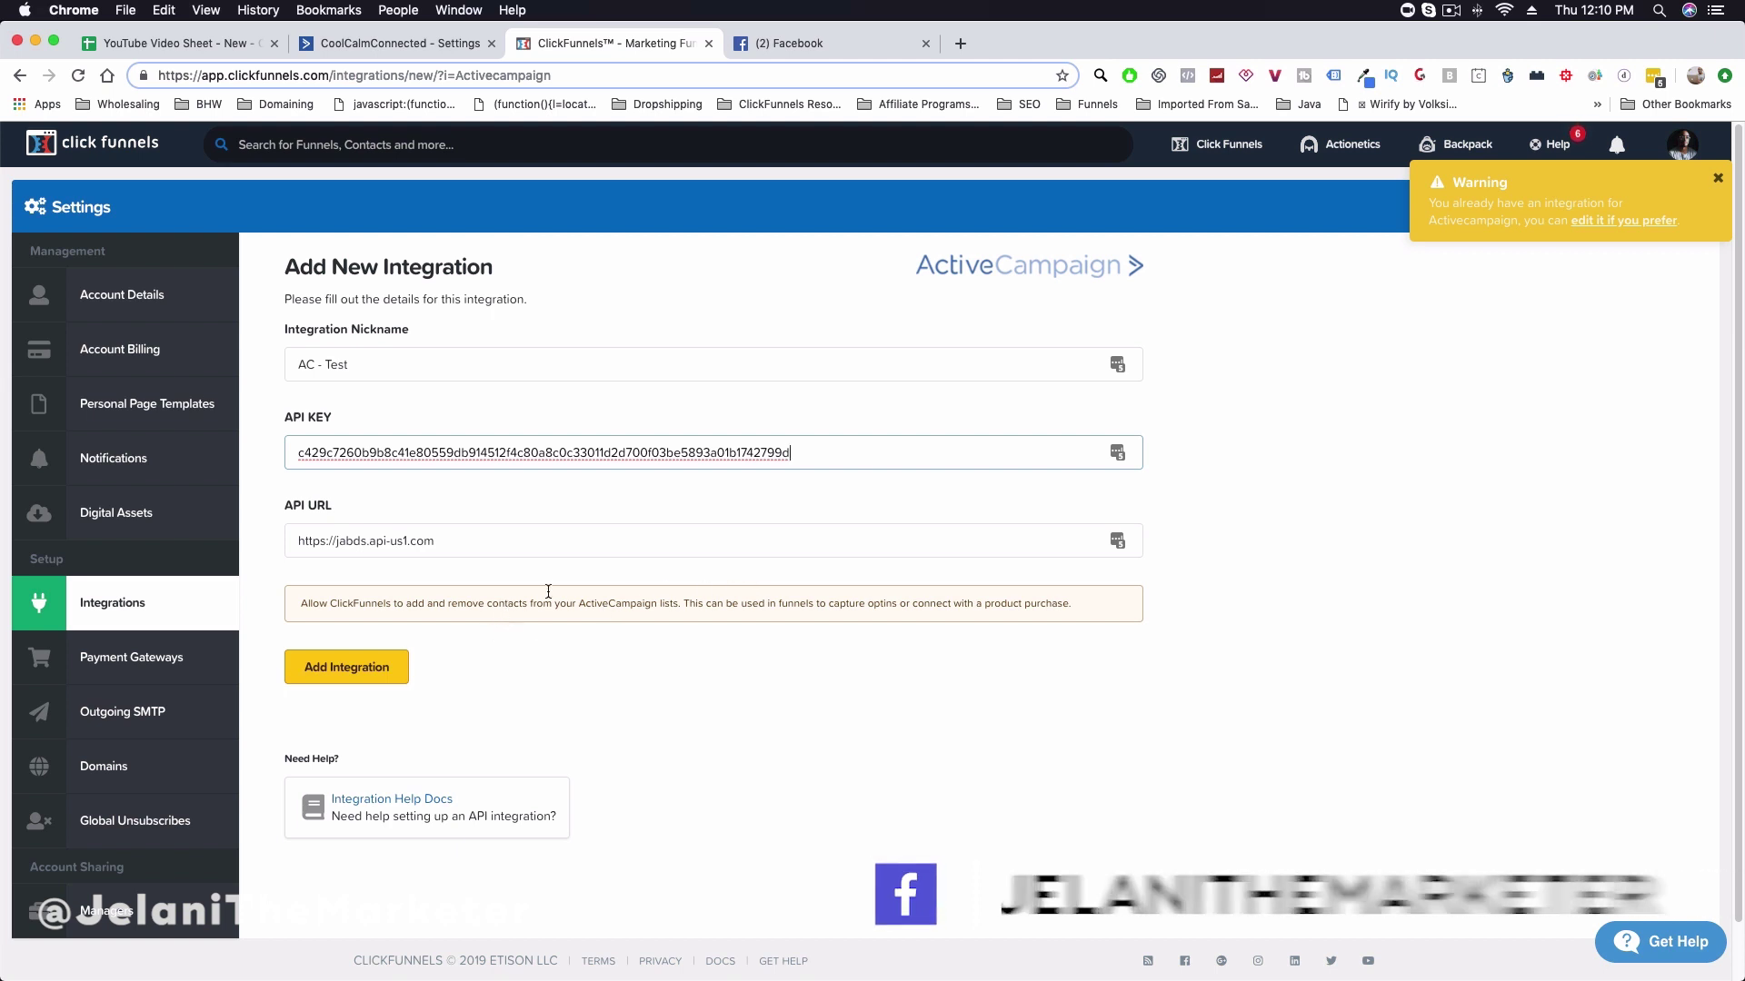
- Open the Optin page of the Collect Email Test Funnel, in the Test group, in the page editor
{"action": "mouse_move", "coordinate": [1218, 145]}
{"action": "left_click", "coordinate": [1236, 186]}
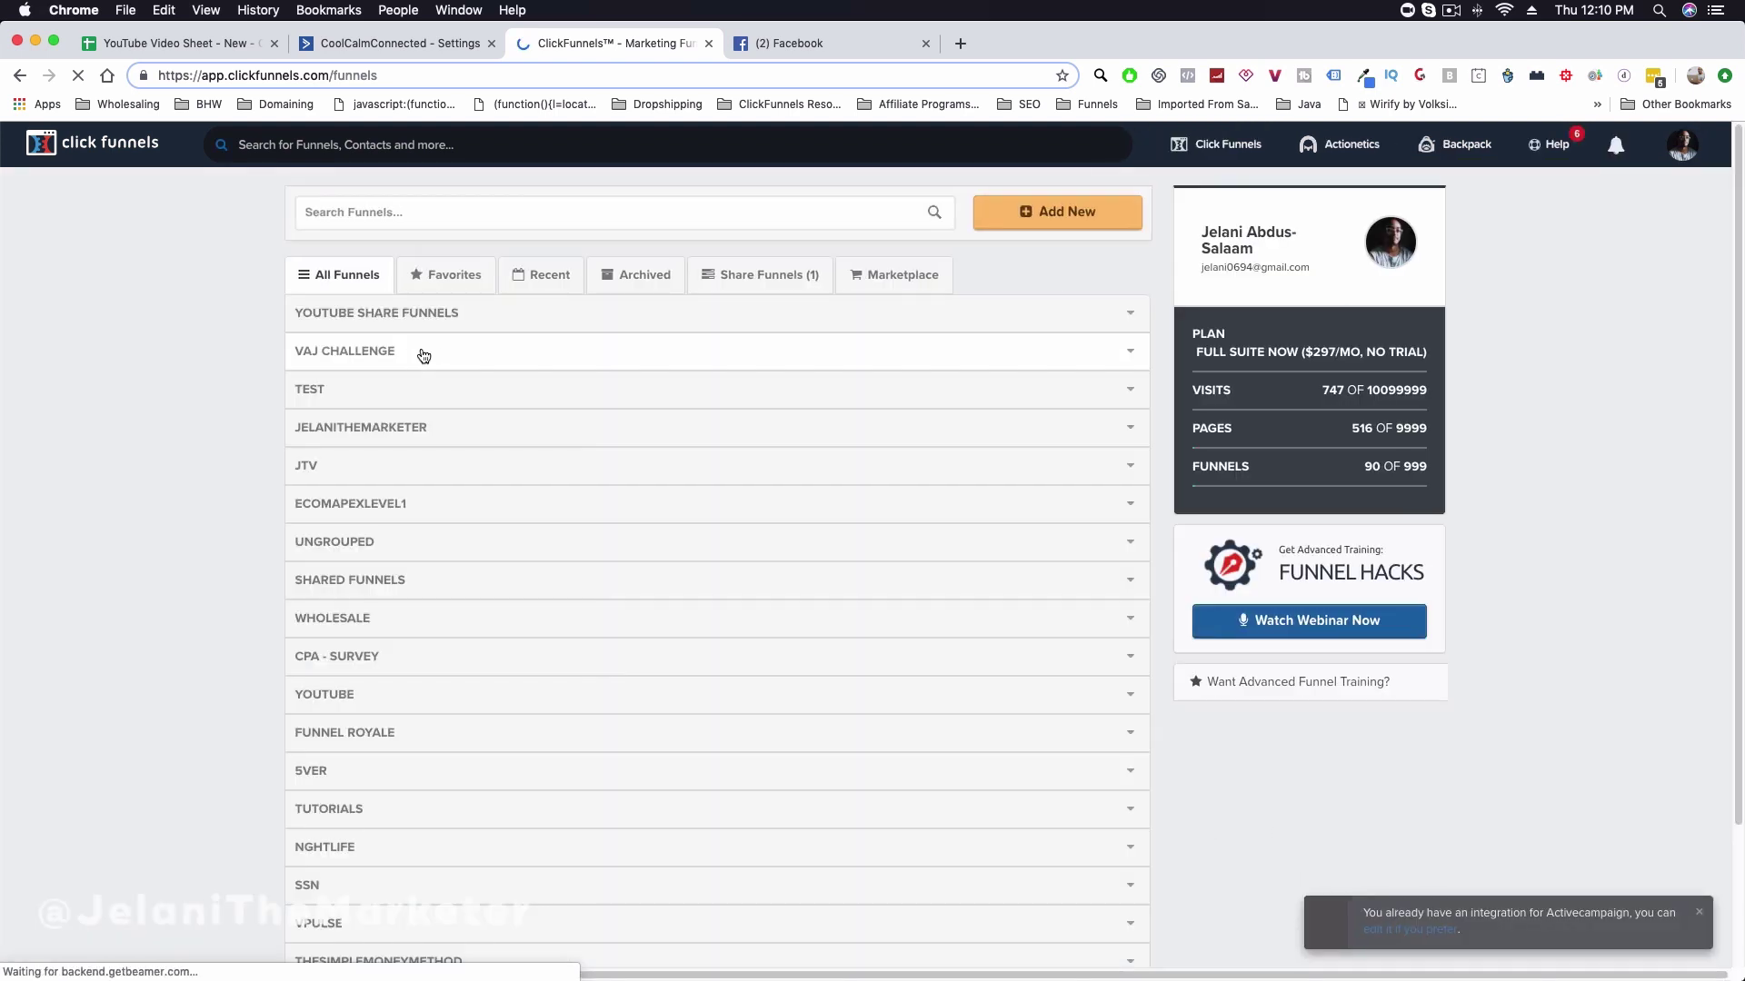
{"action": "left_click", "coordinate": [343, 395]}
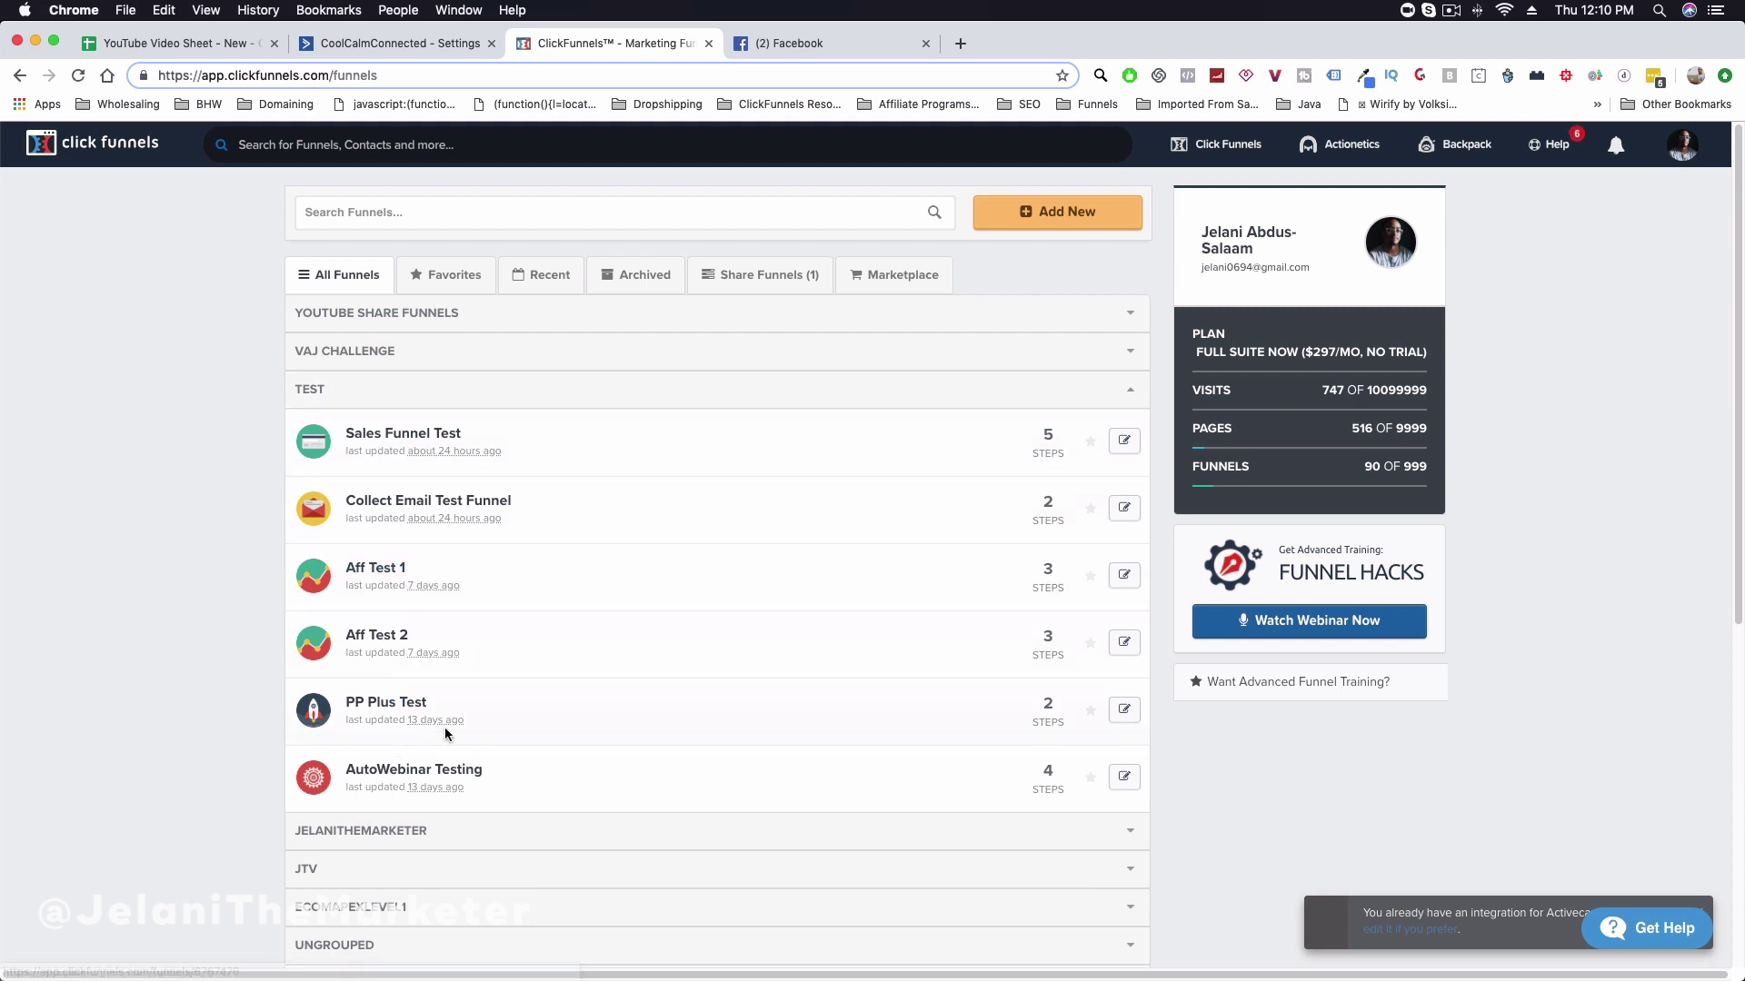
{"action": "left_click", "coordinate": [461, 505]}
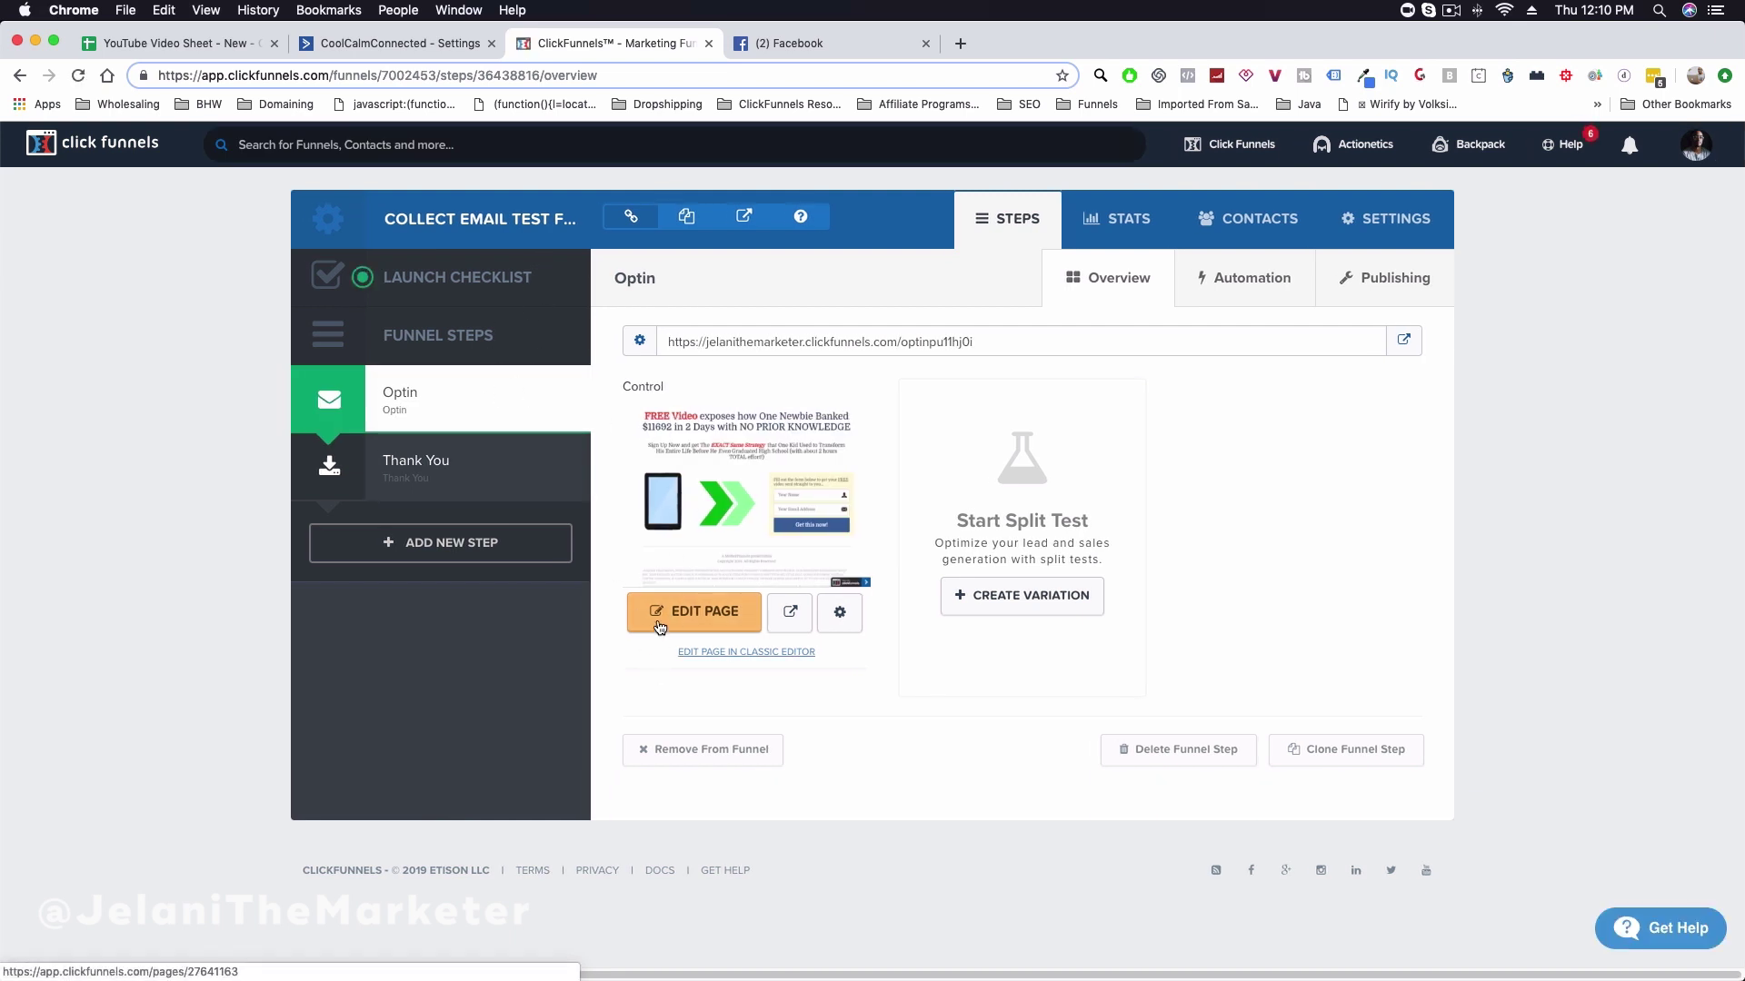
{"action": "left_click", "coordinate": [658, 618]}
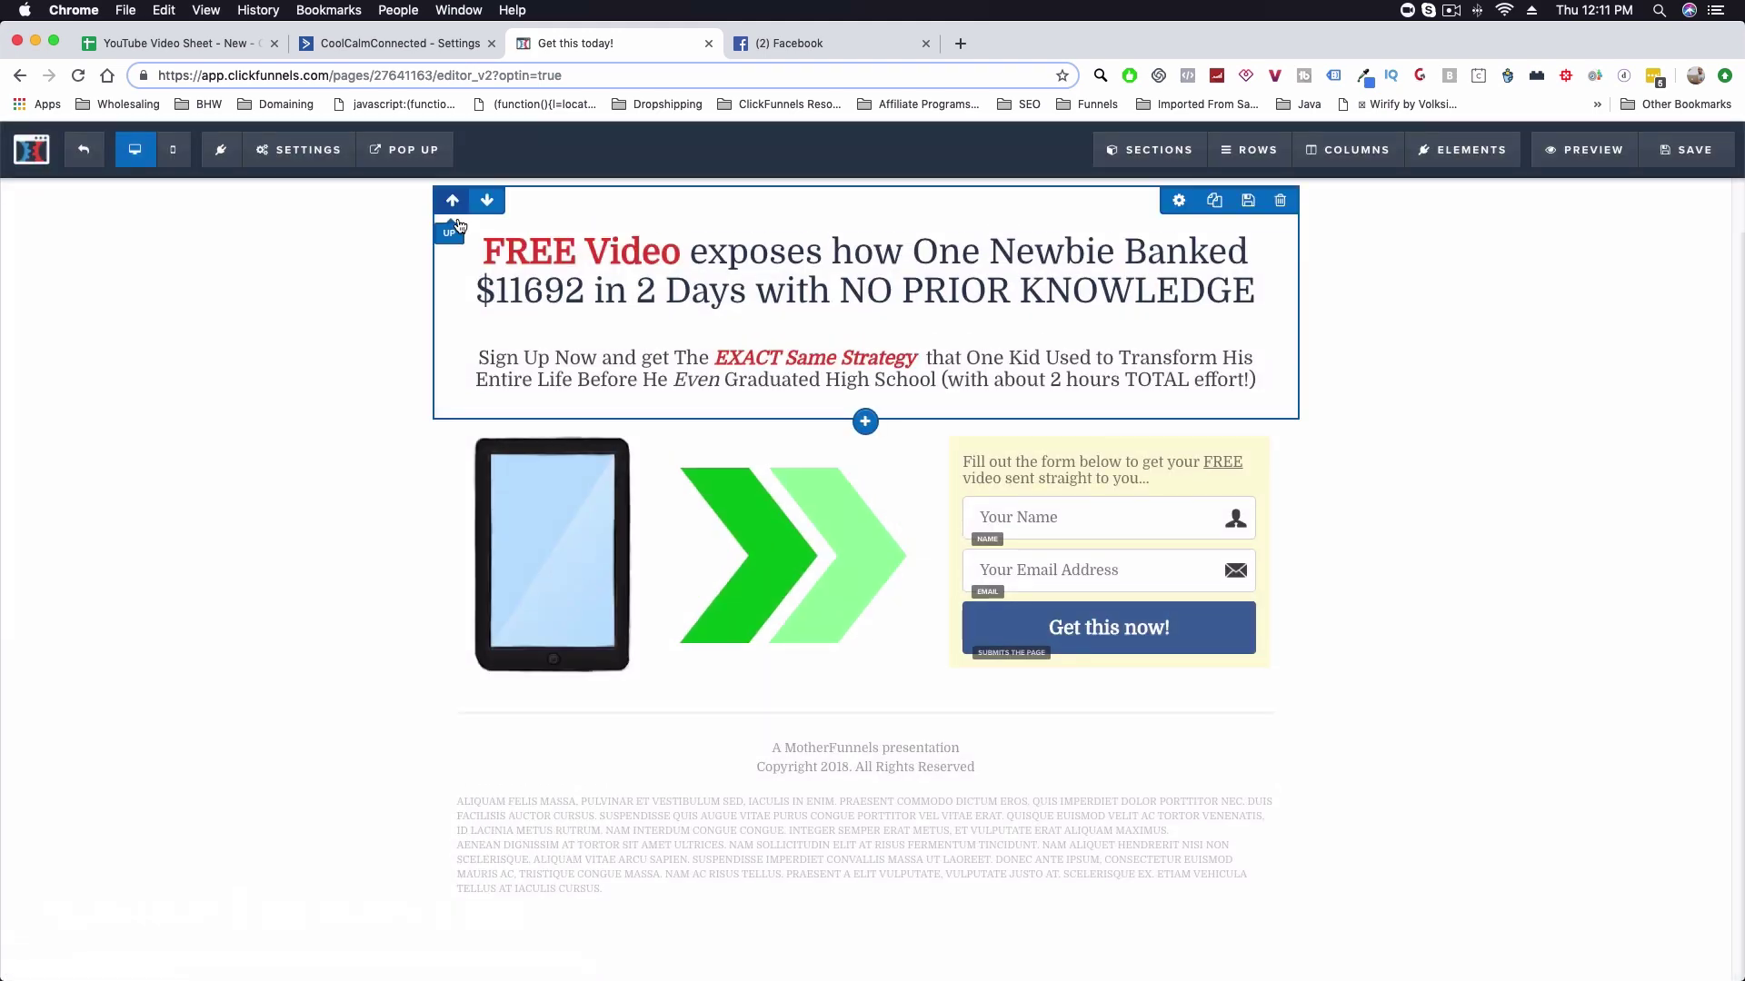
- Set the page's email integration to ActiveCampaign with the Add To List action, and view the lists offered for it
{"action": "mouse_move", "coordinate": [295, 165]}
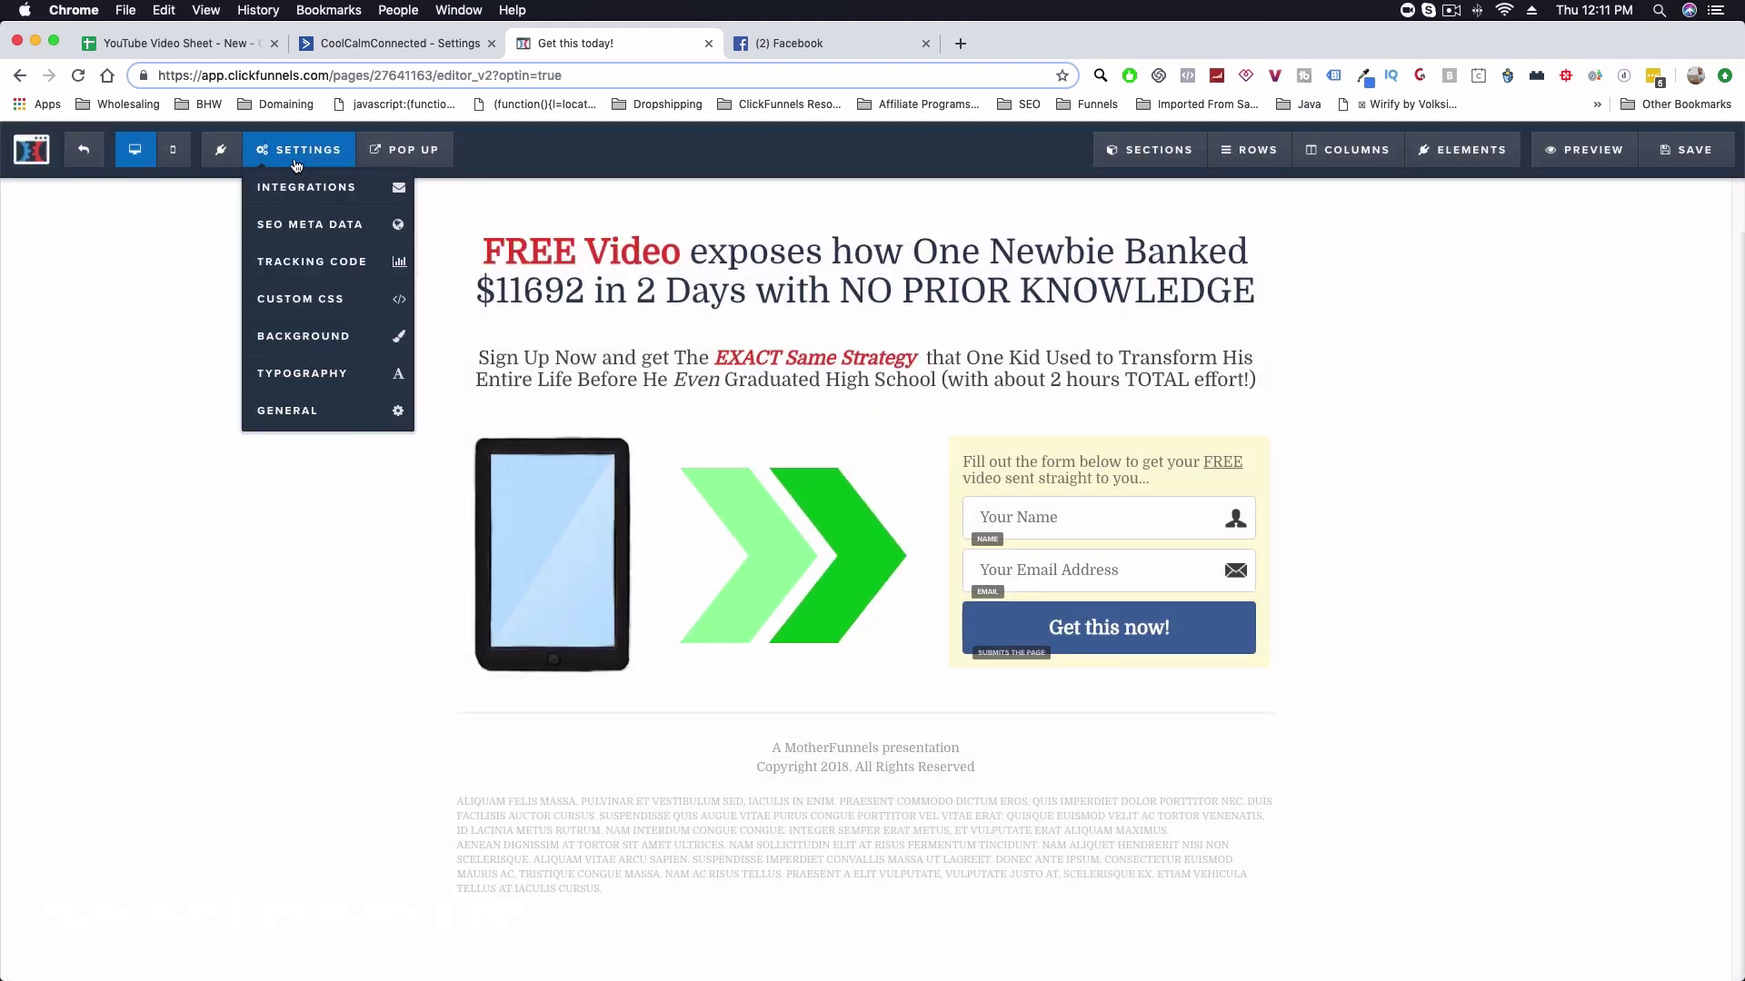
{"action": "left_click", "coordinate": [306, 187]}
{"action": "left_click", "coordinate": [1598, 414]}
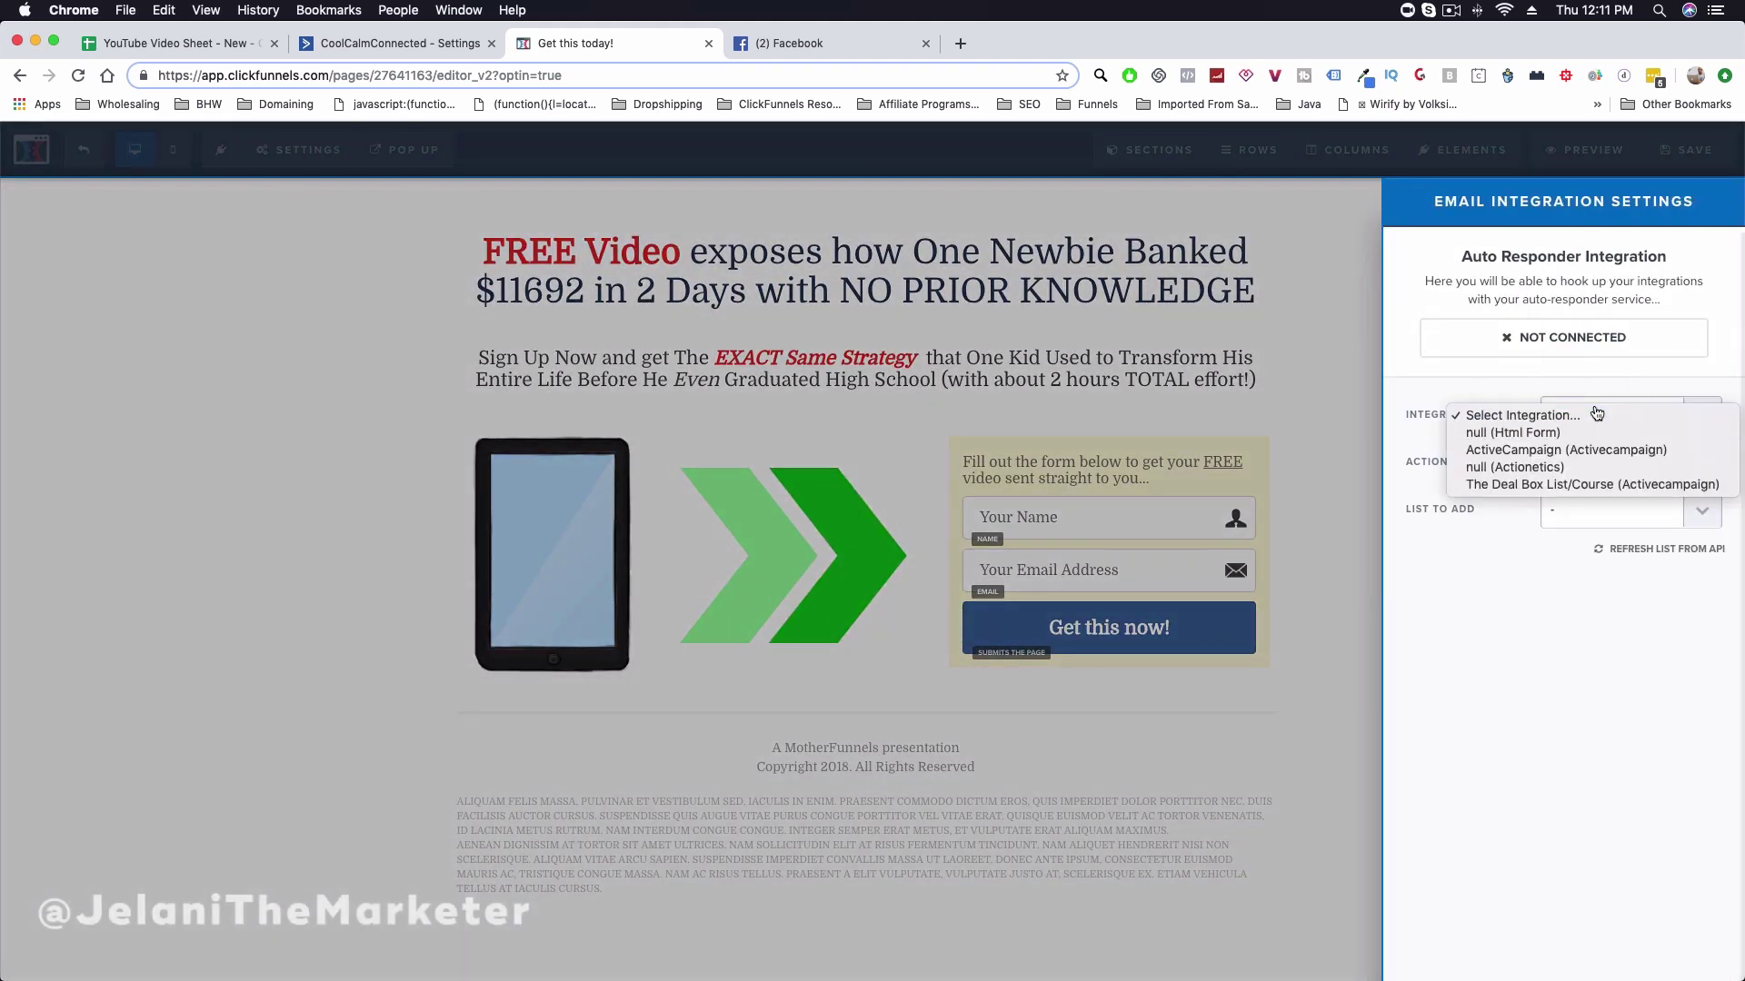
{"action": "left_click", "coordinate": [1563, 451]}
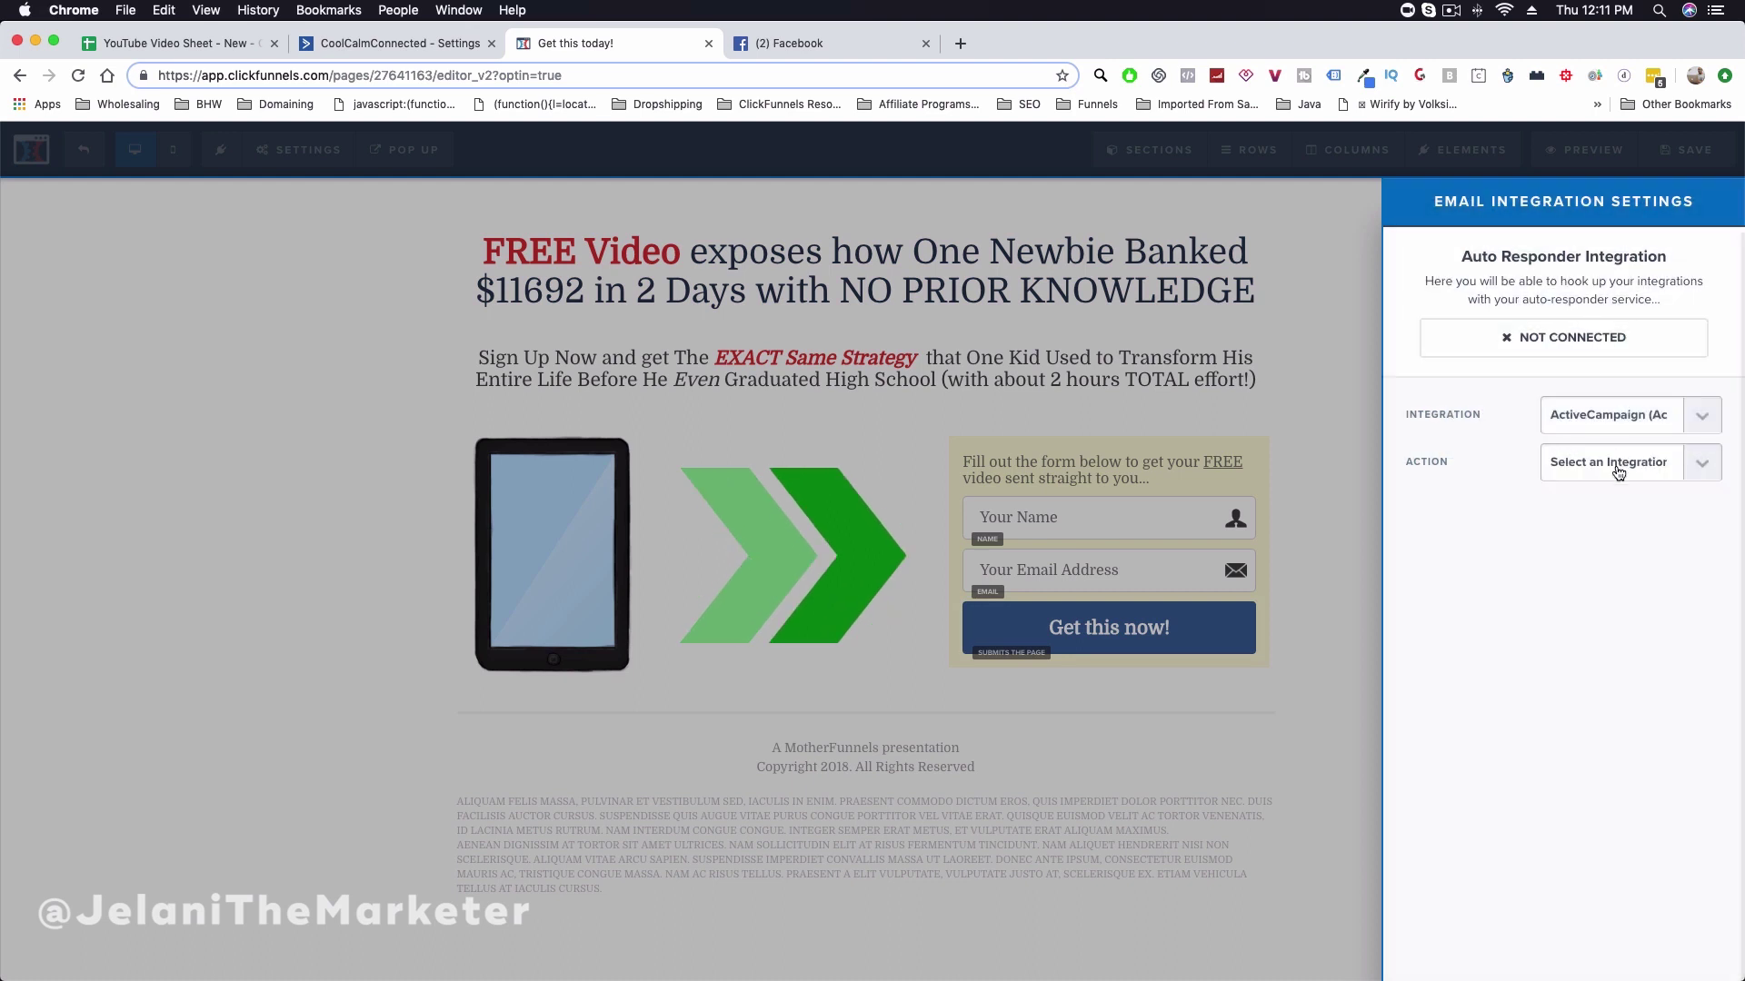
{"action": "left_click", "coordinate": [1610, 465]}
{"action": "left_click", "coordinate": [1608, 492]}
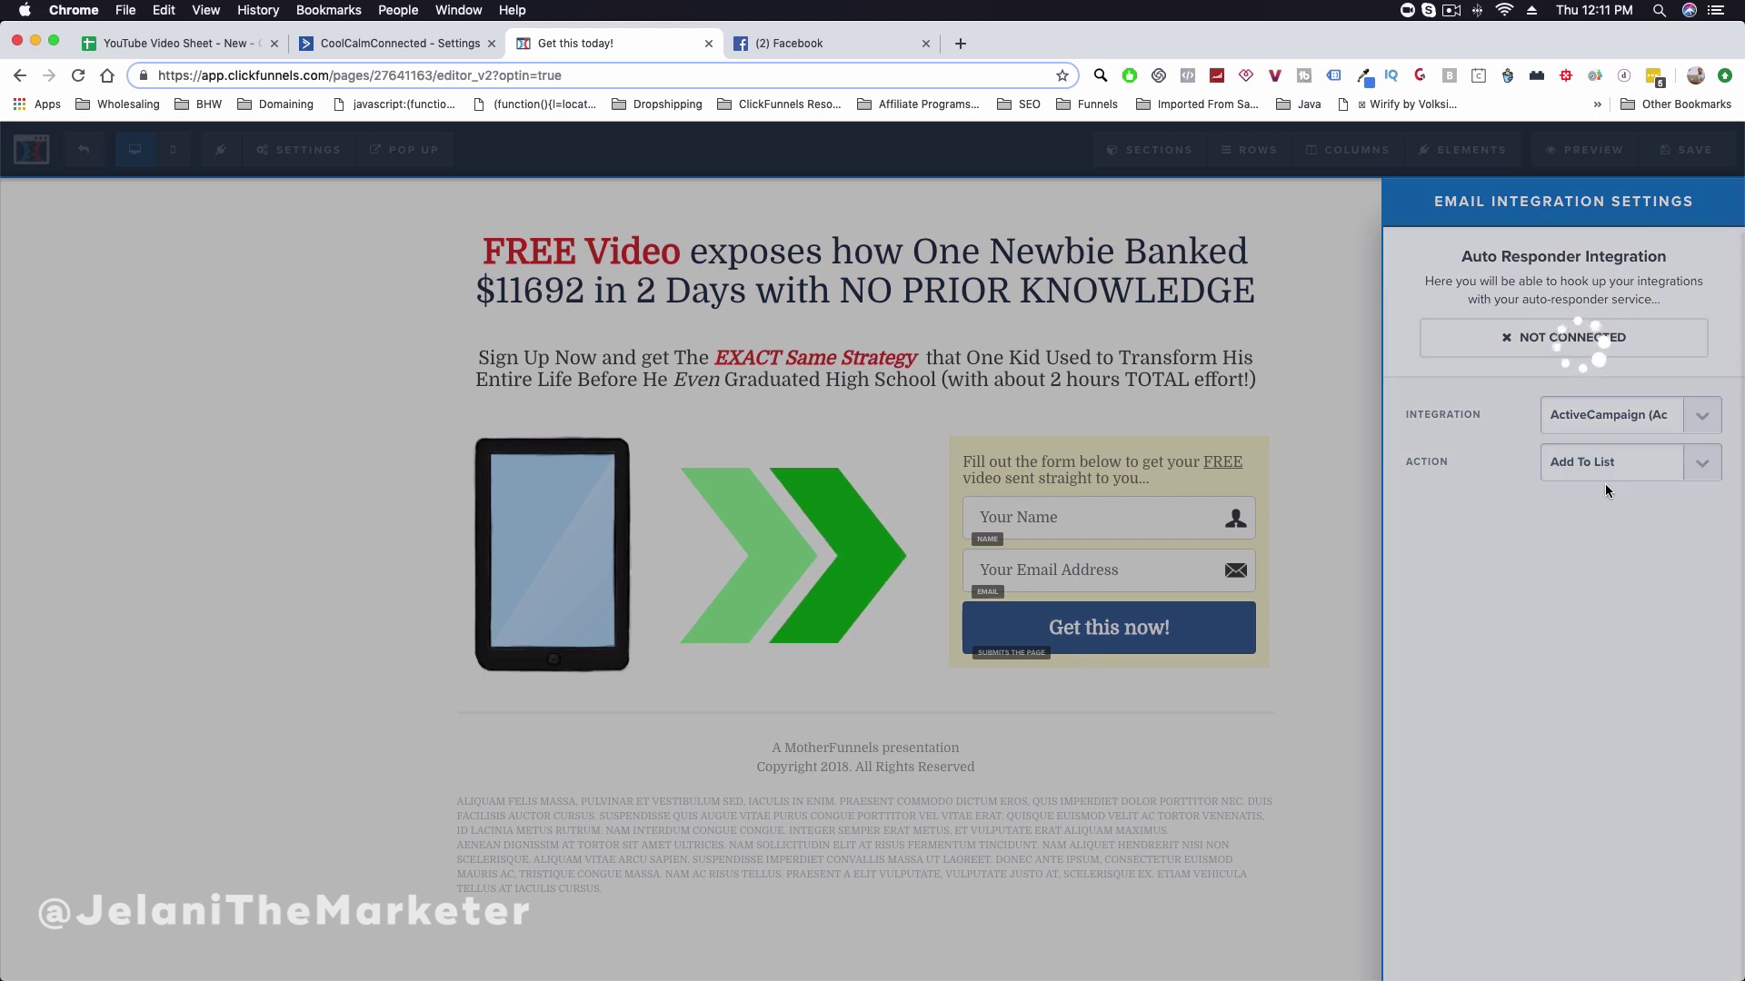
{"action": "left_click", "coordinate": [1575, 514]}
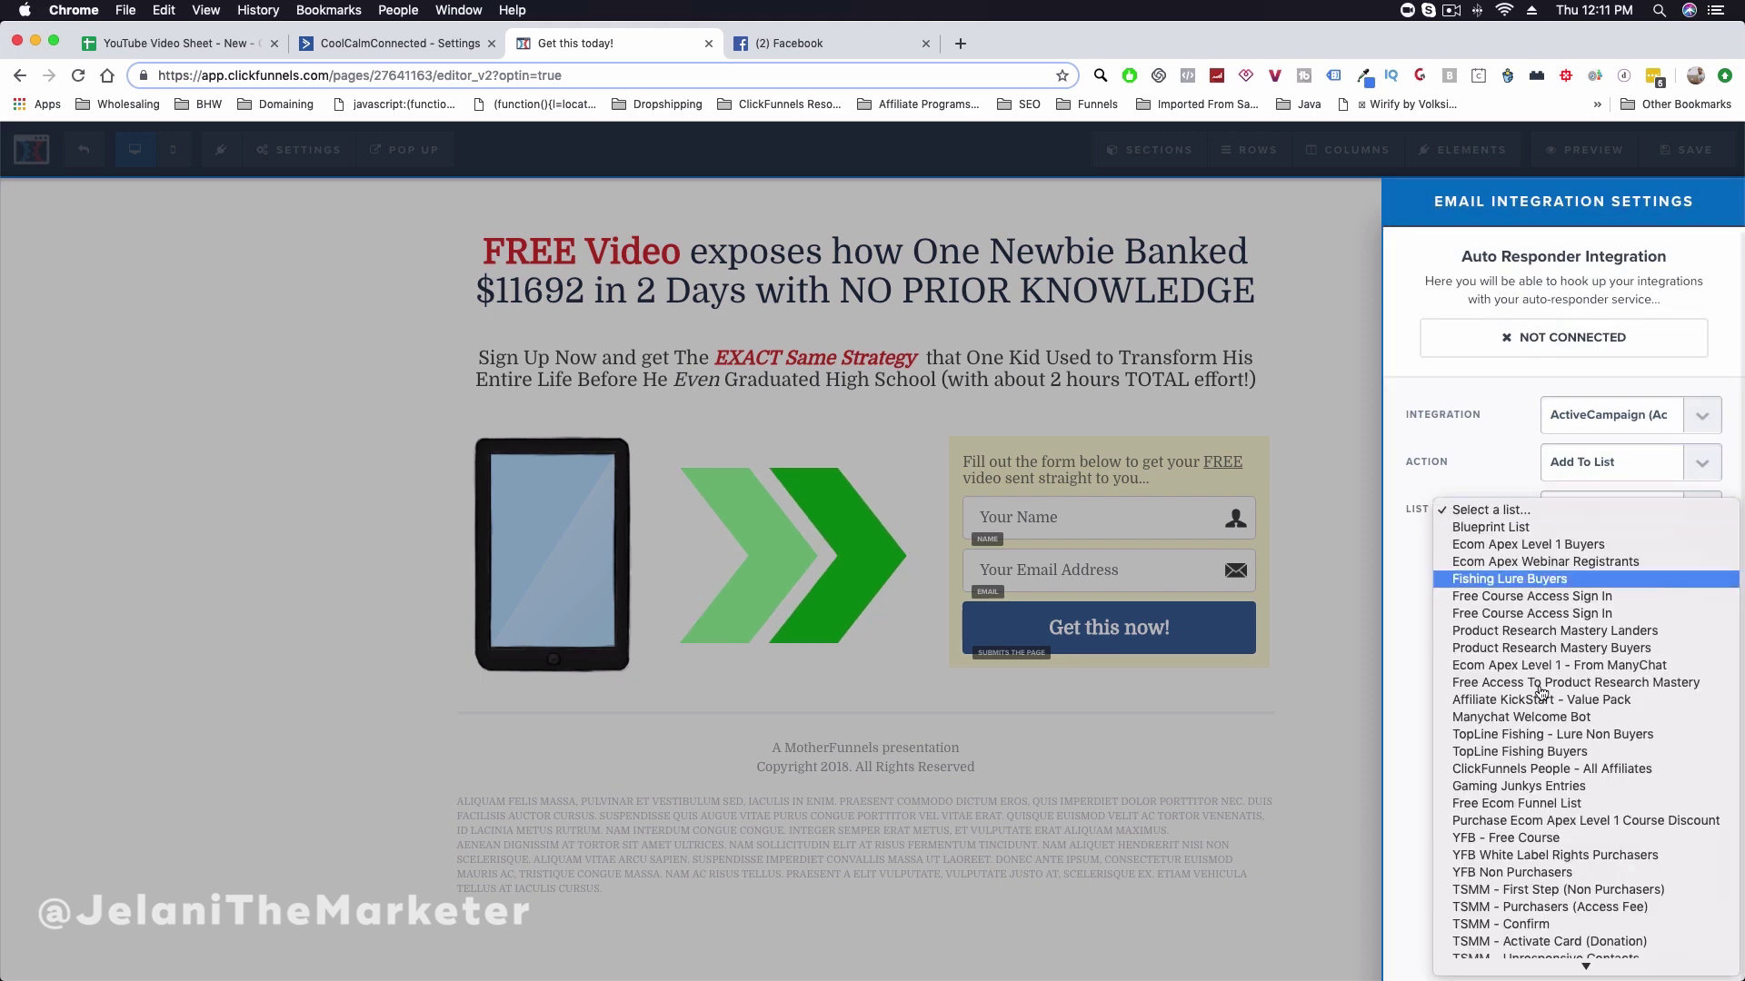
{"action": "left_click", "coordinate": [1599, 532]}
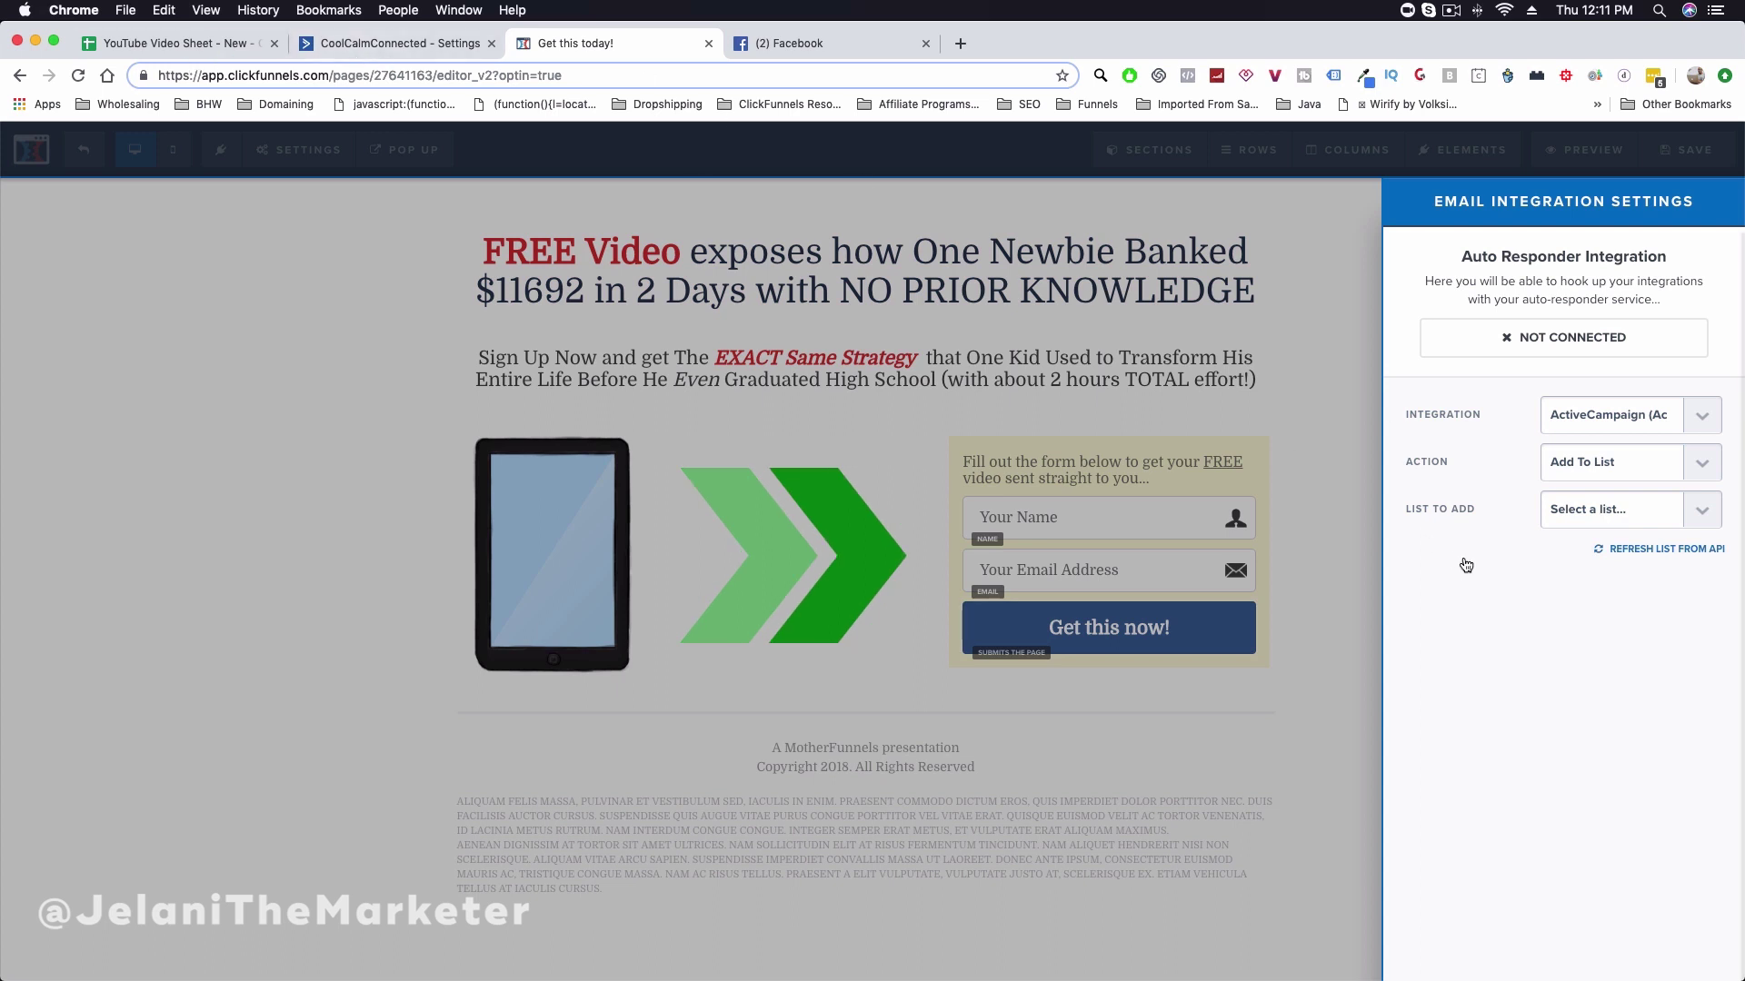
- Switch to ActiveCampaign, open the contact lists, and view the Add a List form without adding a list
{"action": "left_click", "coordinate": [399, 43]}
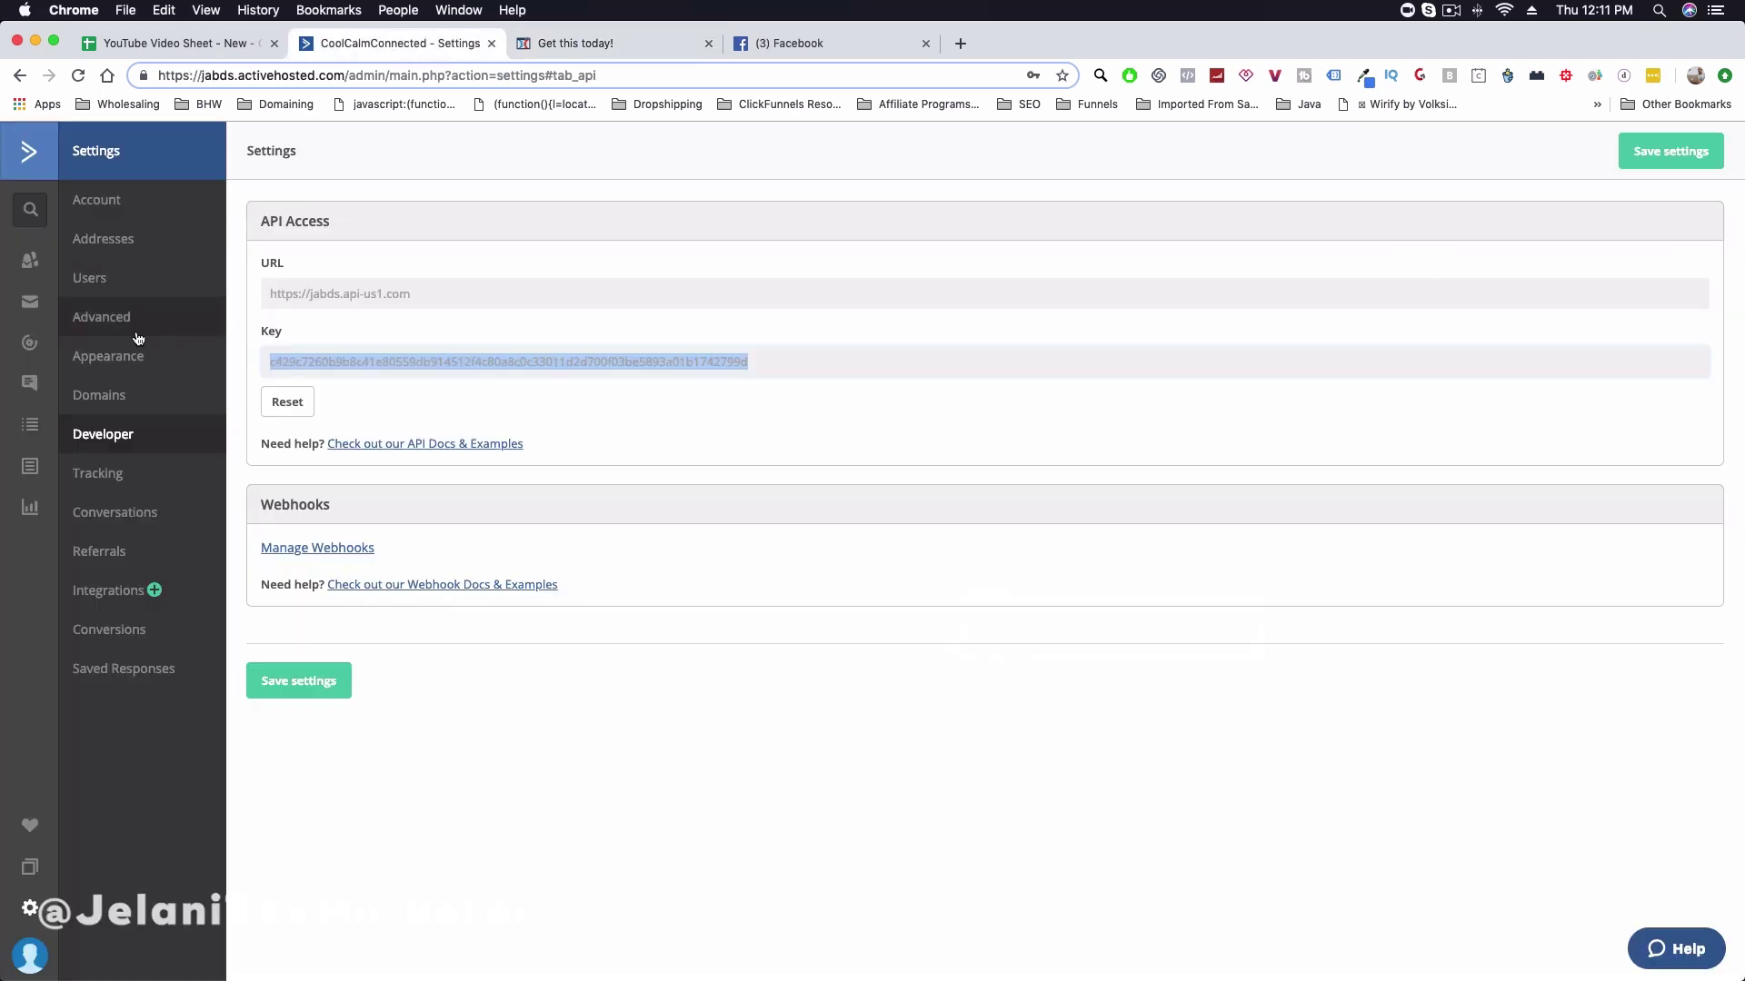
{"action": "left_click", "coordinate": [31, 430]}
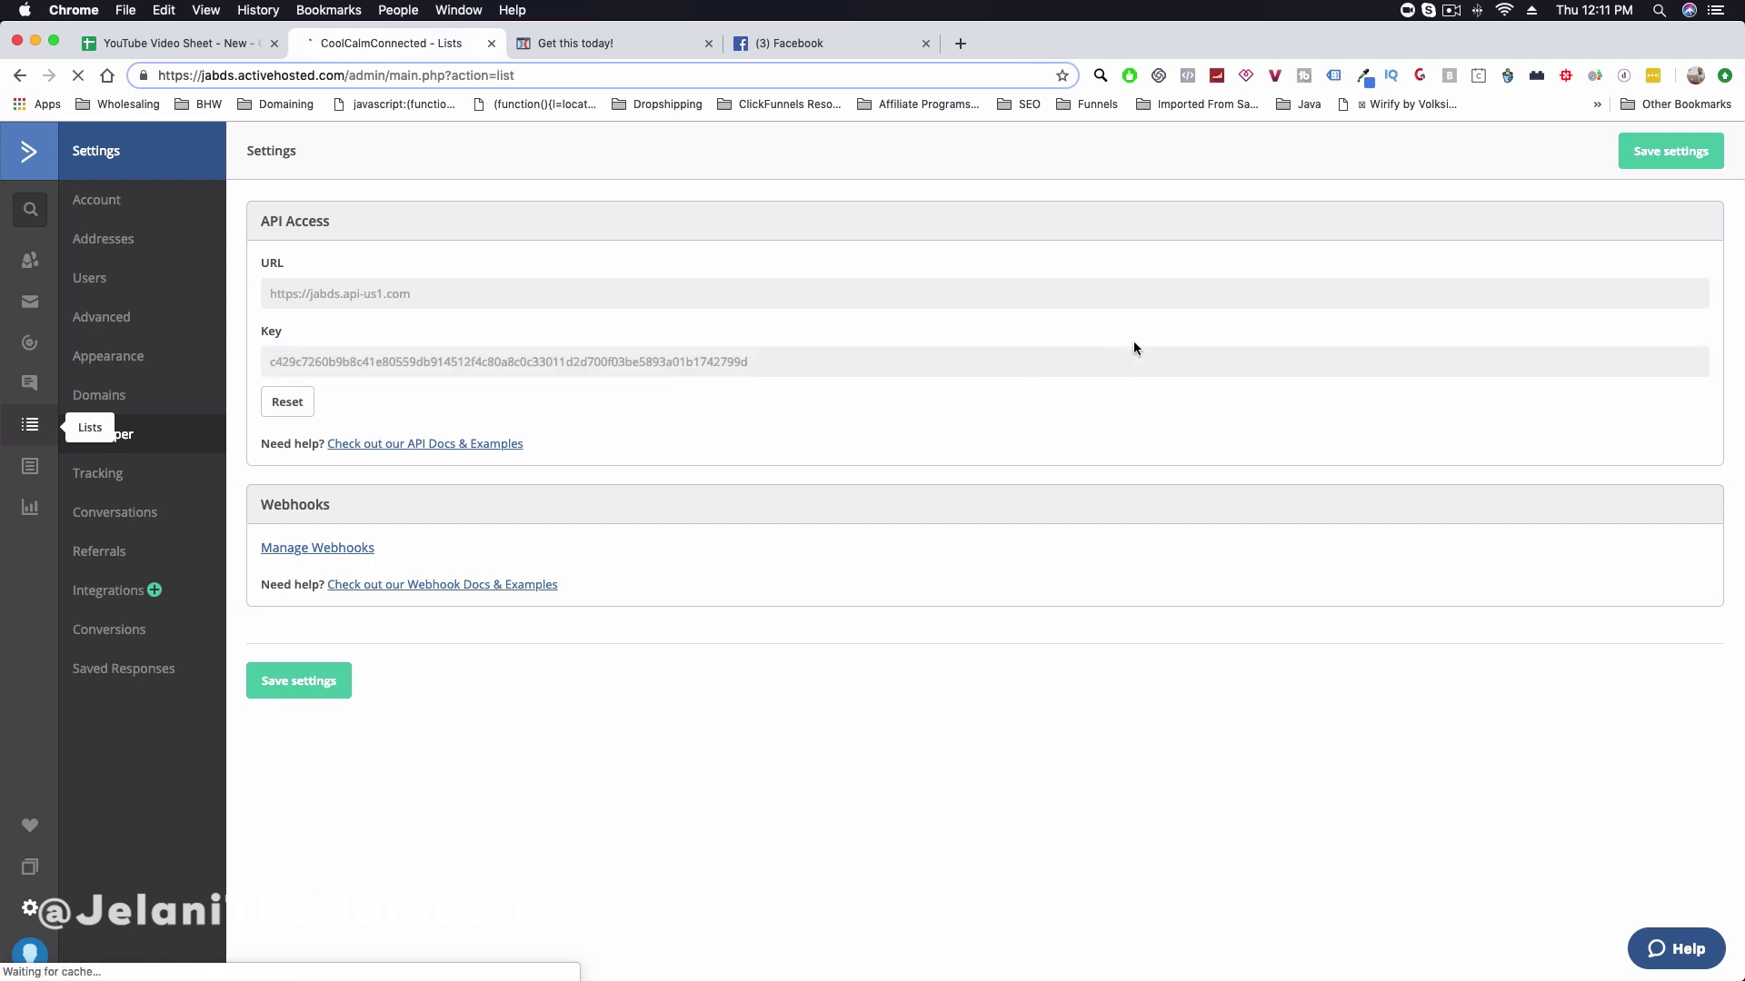
{"action": "left_click", "coordinate": [1682, 151]}
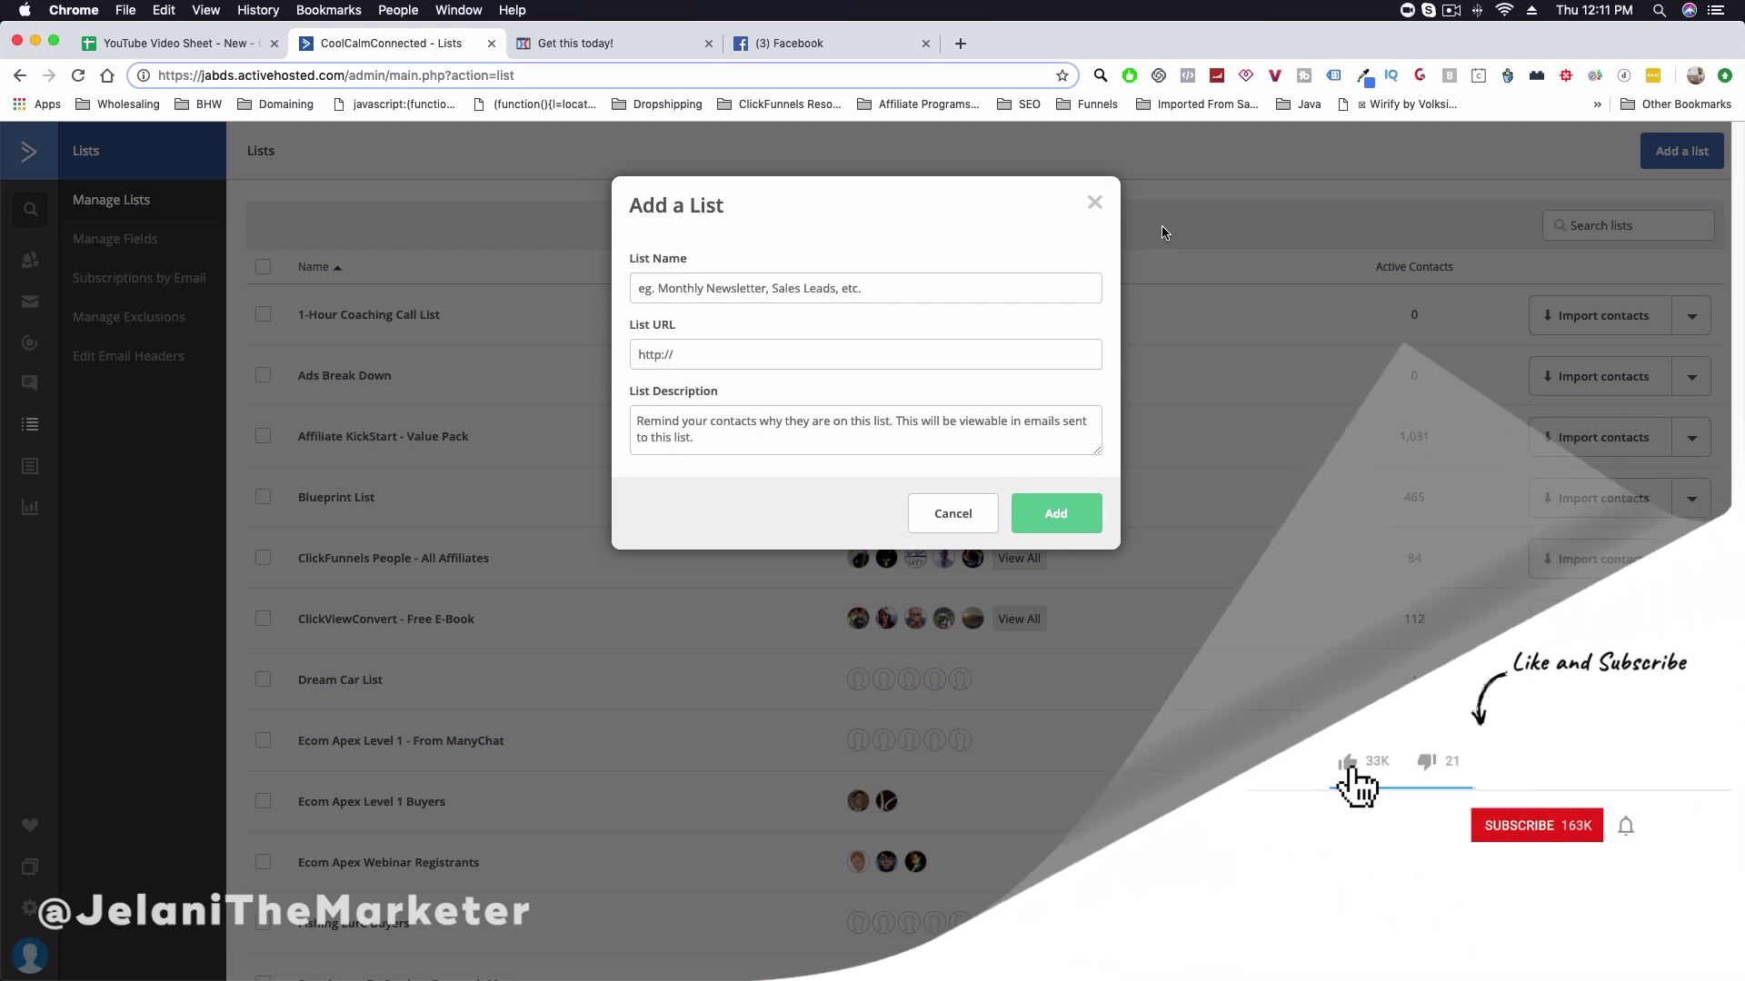
{"action": "left_click", "coordinate": [1093, 203]}
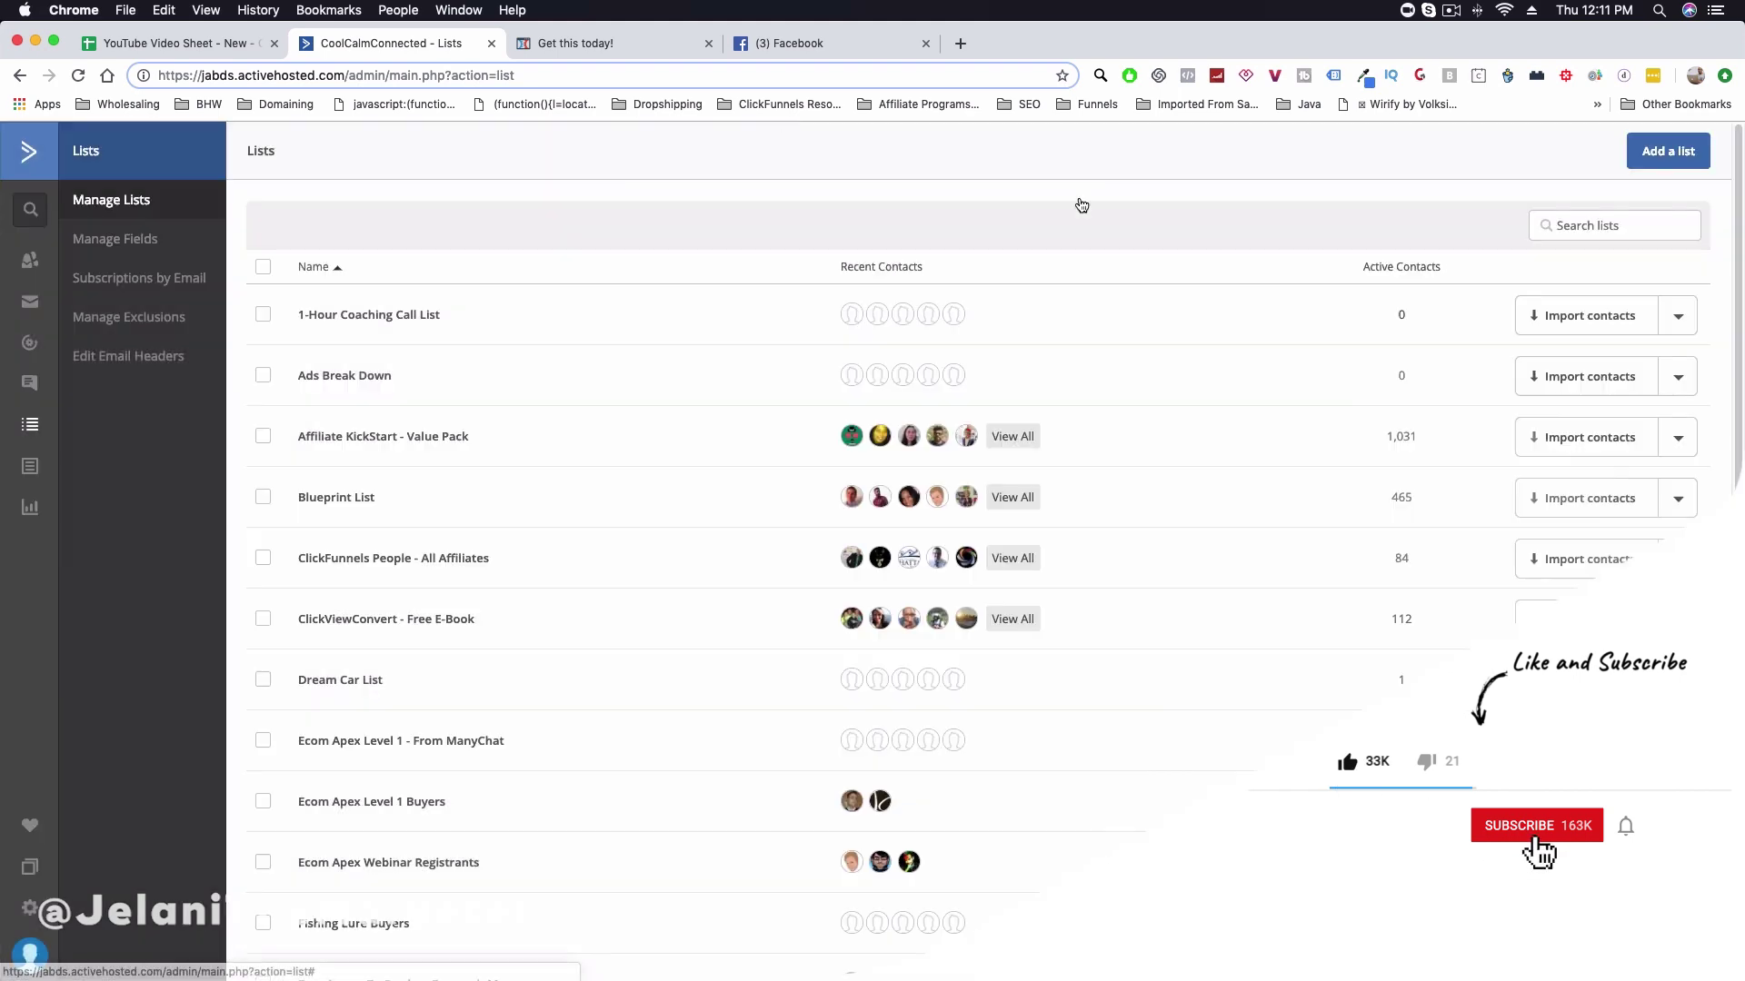
- Switch back to the ClickFunnels page editor and check the list choice in the email integration settings
{"action": "left_click", "coordinate": [575, 43]}
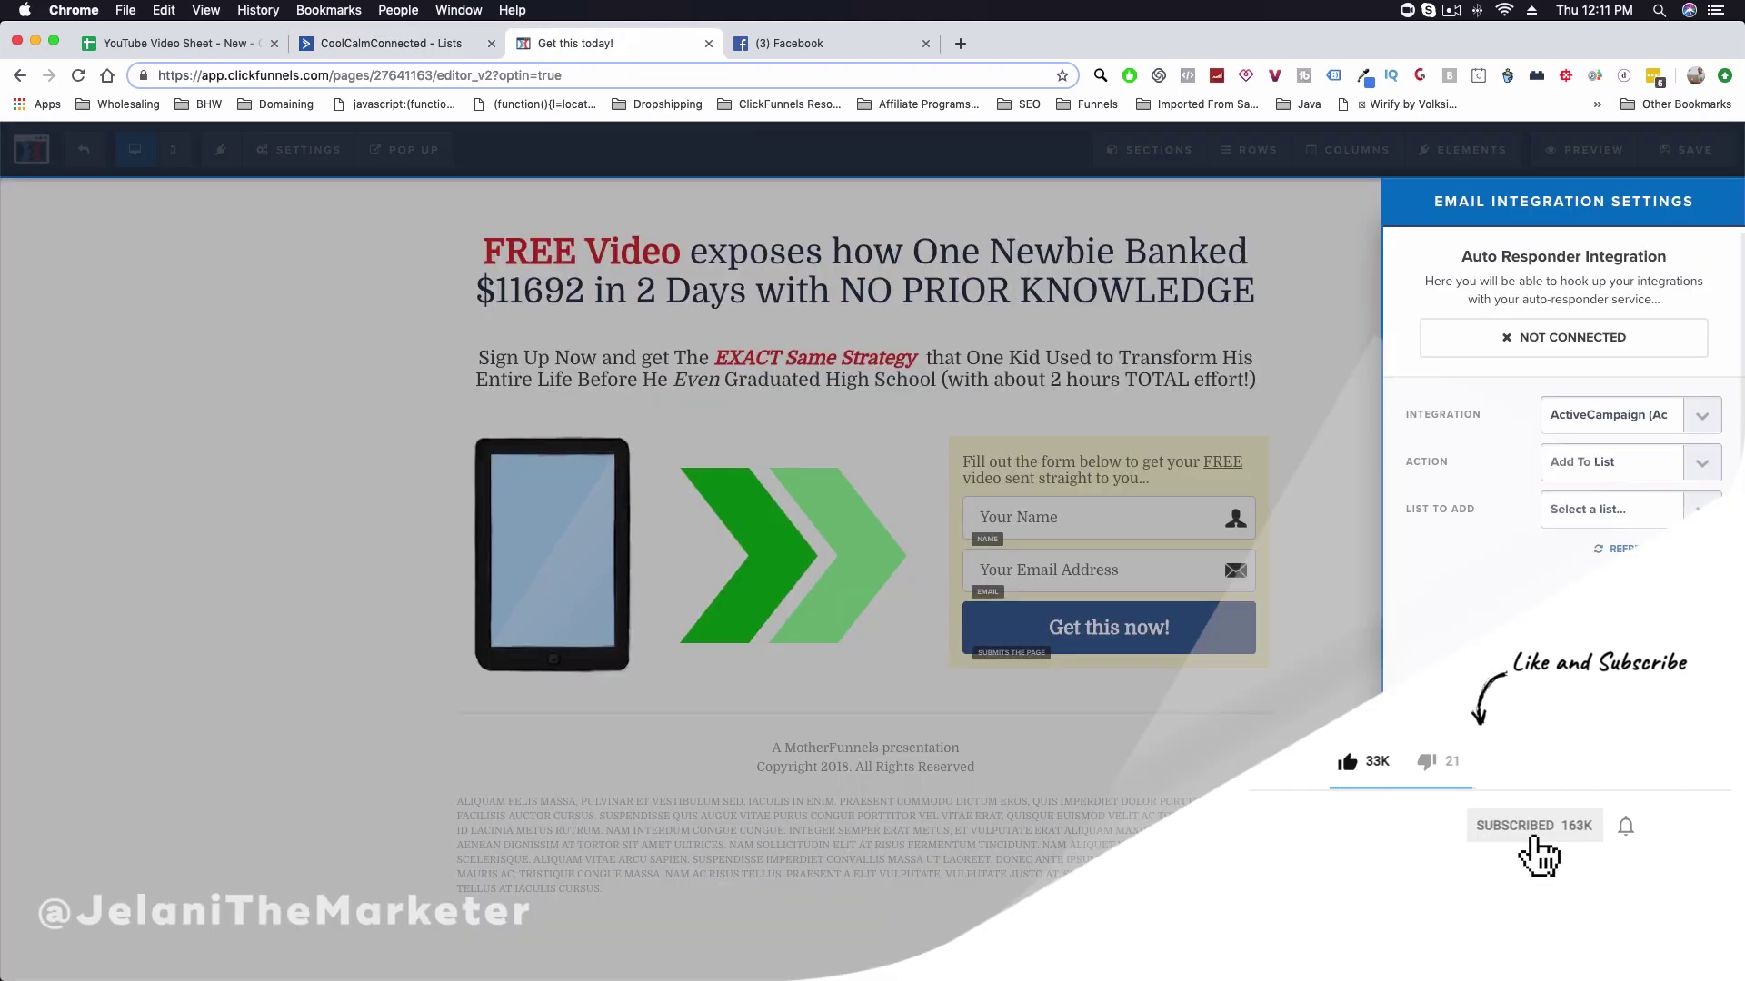
{"action": "left_click", "coordinate": [1645, 531]}
{"action": "left_click", "coordinate": [1556, 543]}
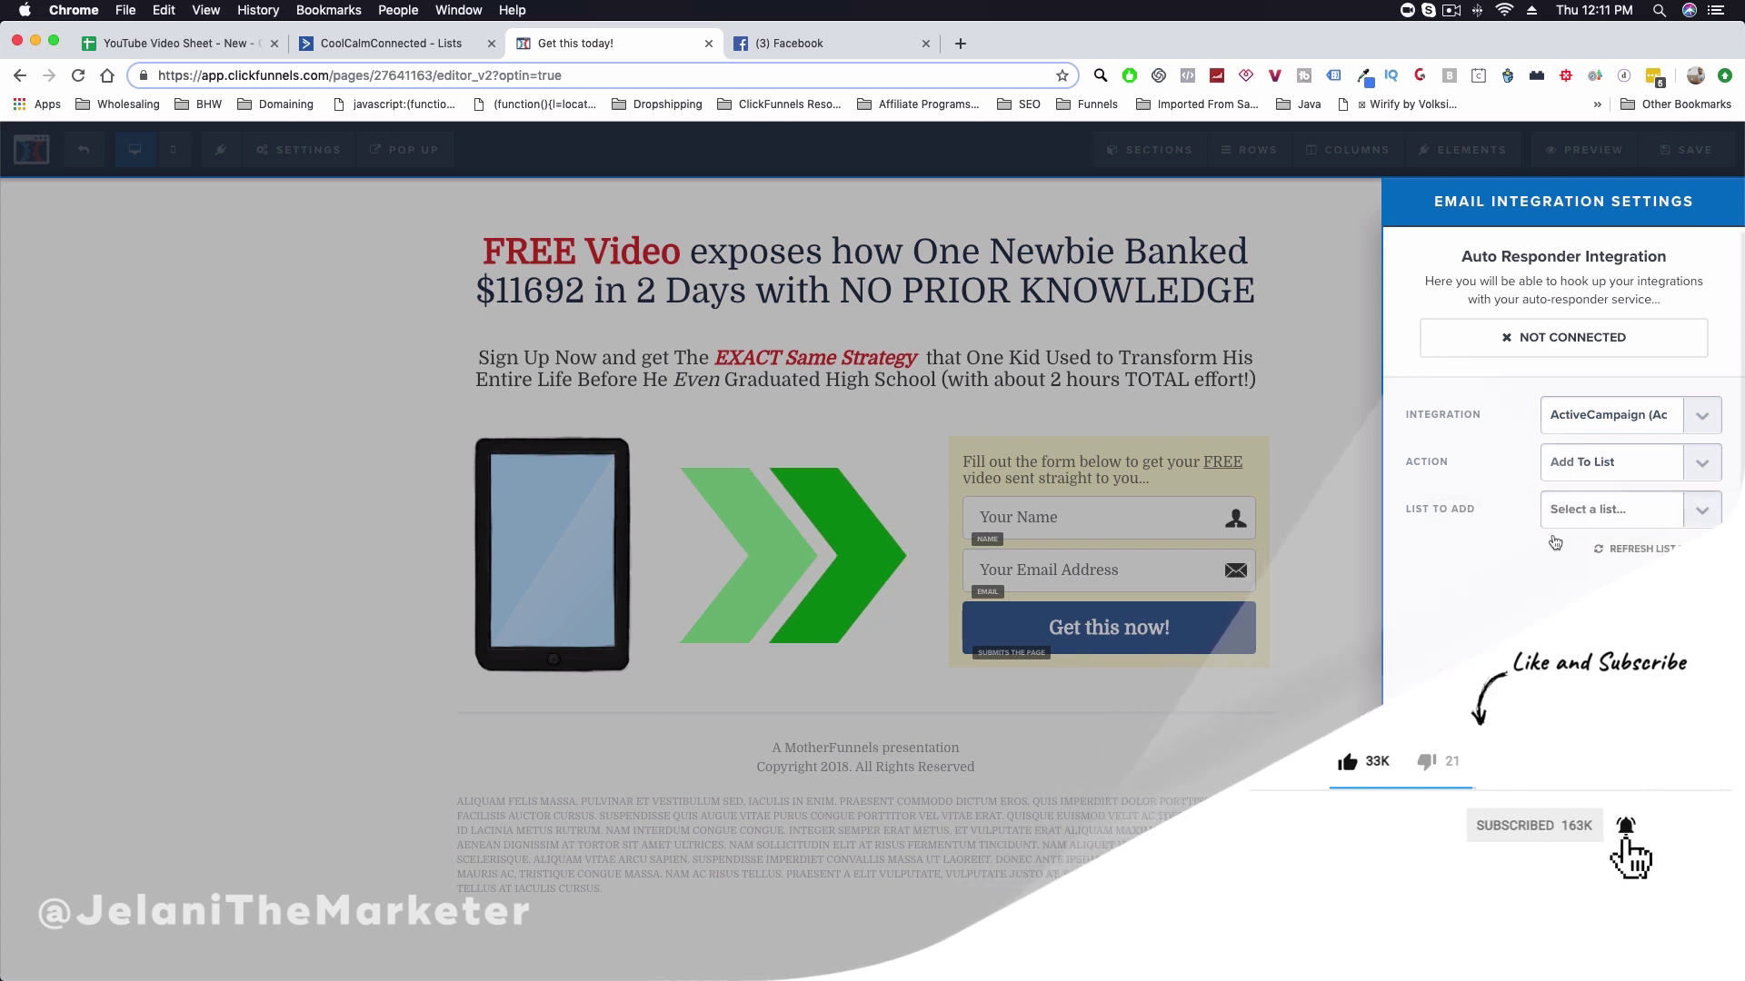
- Create an ActiveCampaign automation from scratch and select "Subscribes to a list" as its start trigger
{"action": "left_click", "coordinate": [357, 41]}
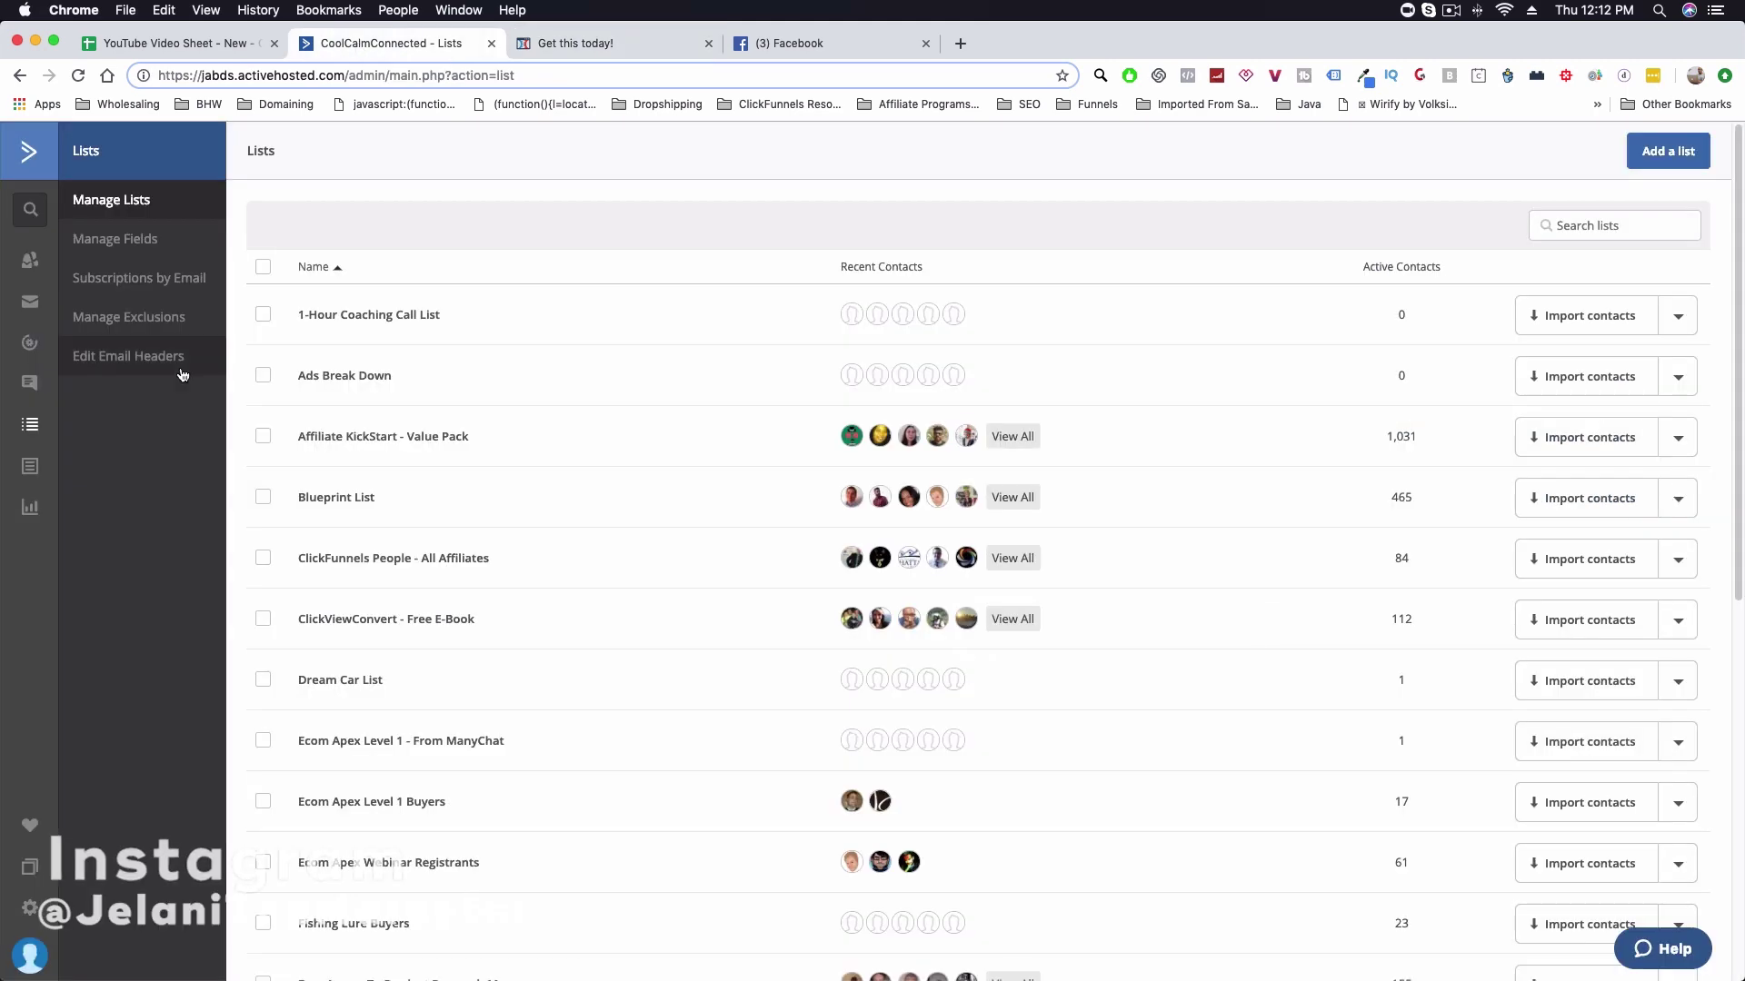
{"action": "left_click", "coordinate": [31, 344]}
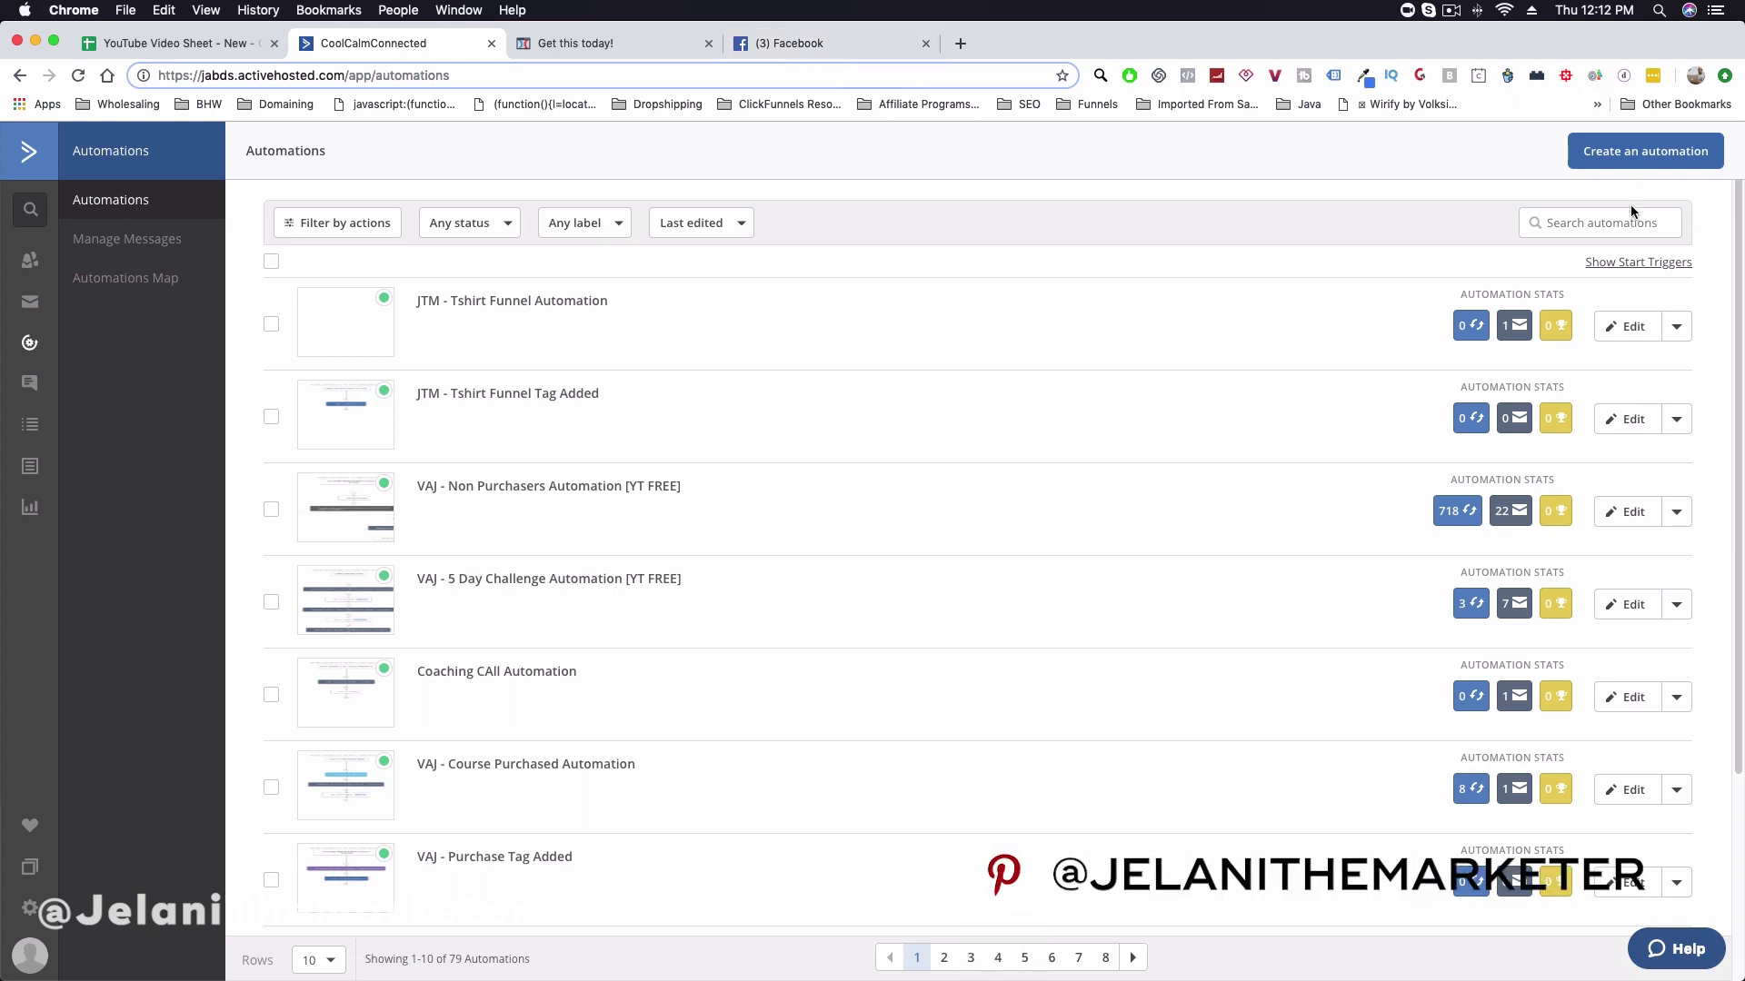
{"action": "left_click", "coordinate": [1634, 156]}
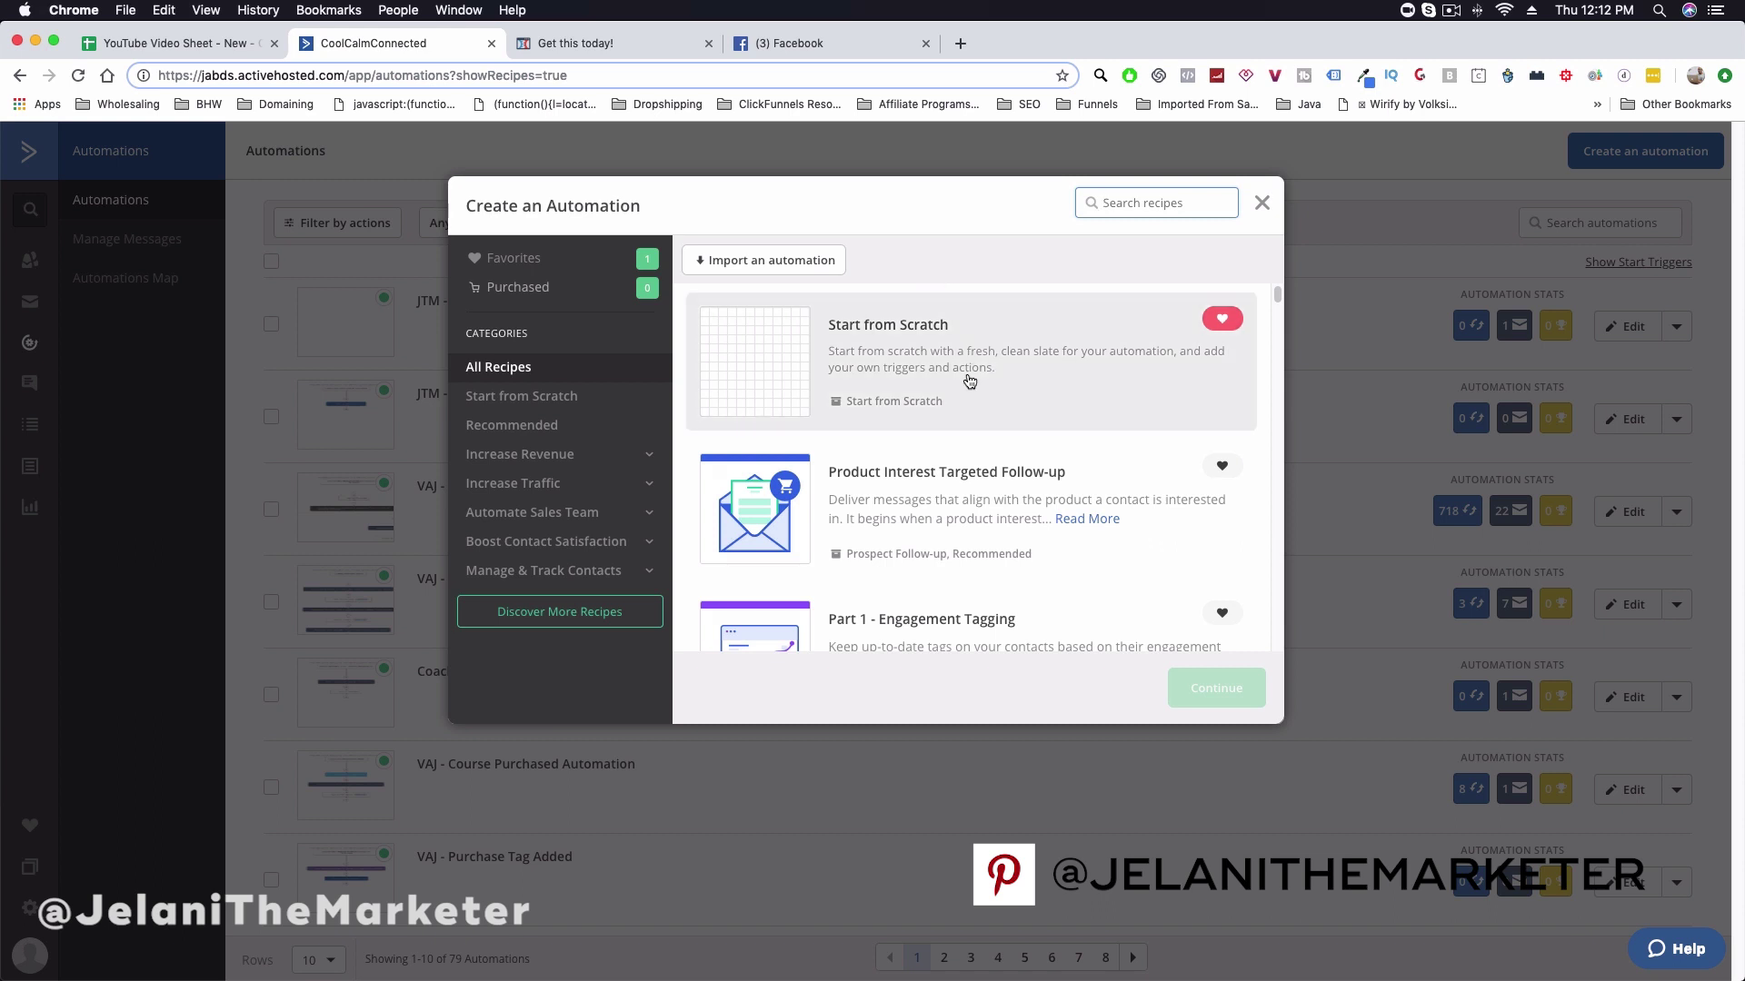
{"action": "double_click", "coordinate": [960, 365]}
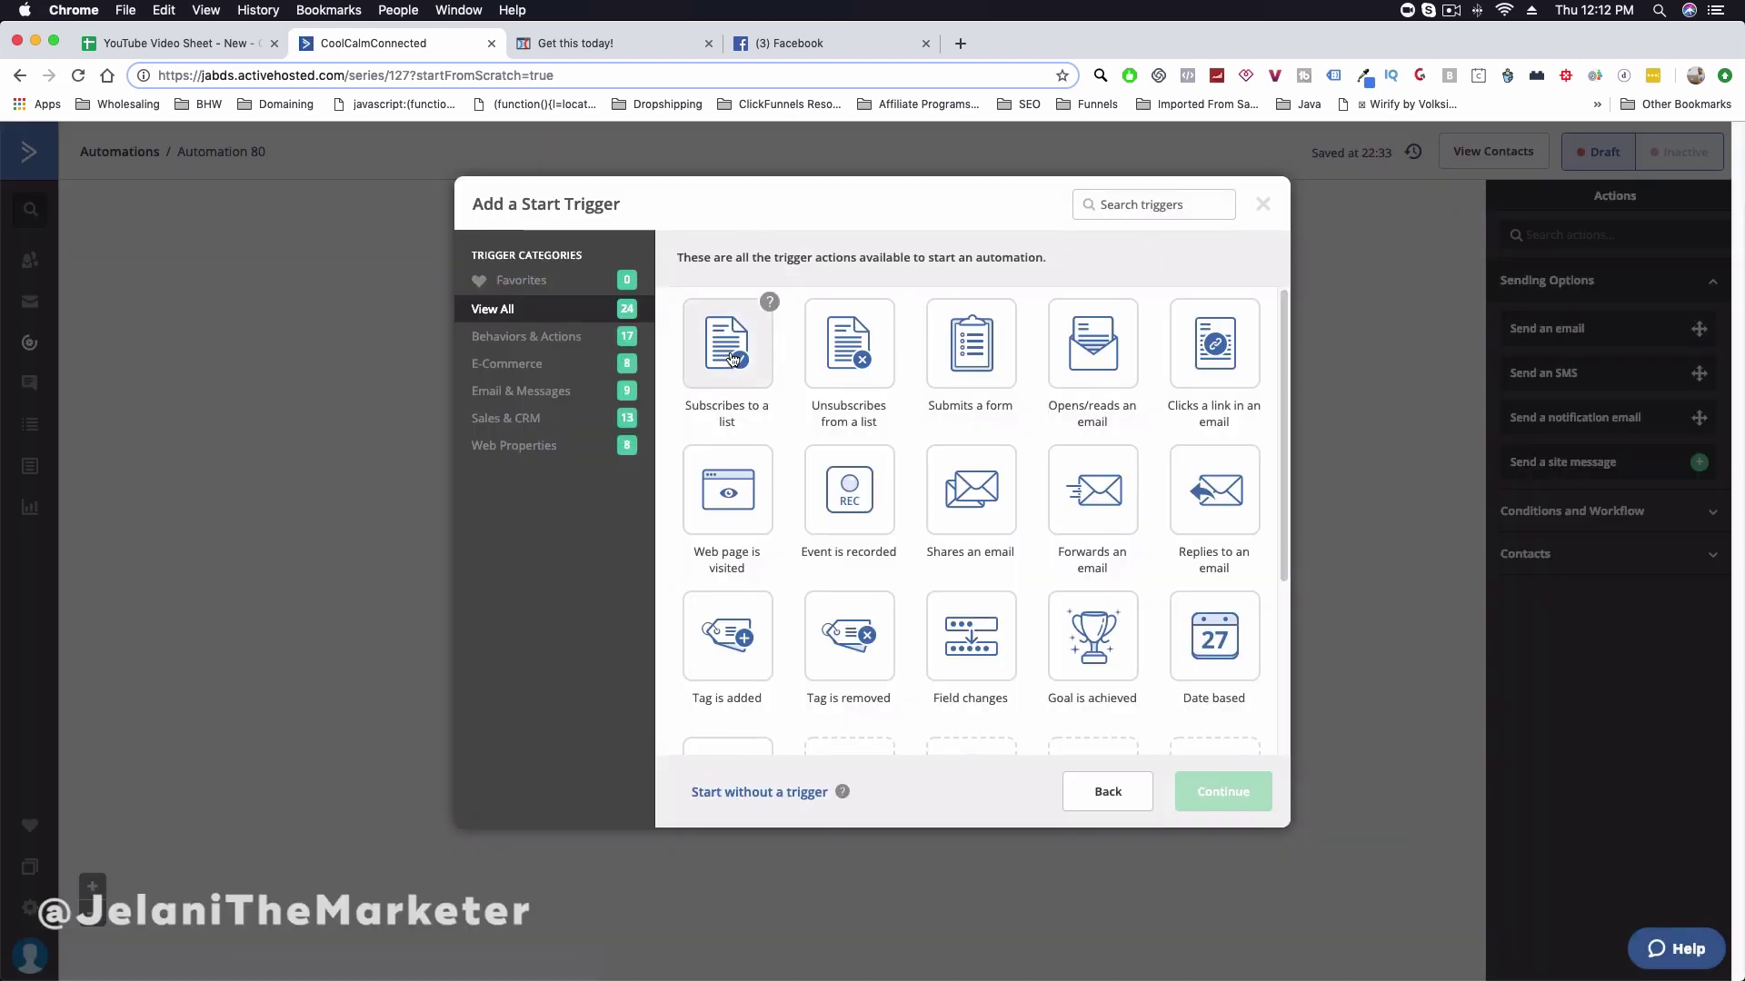
{"action": "left_click", "coordinate": [732, 359]}
- Return to the Optin page editor in ClickFunnels and close the email integration settings
{"action": "left_click", "coordinate": [546, 57]}
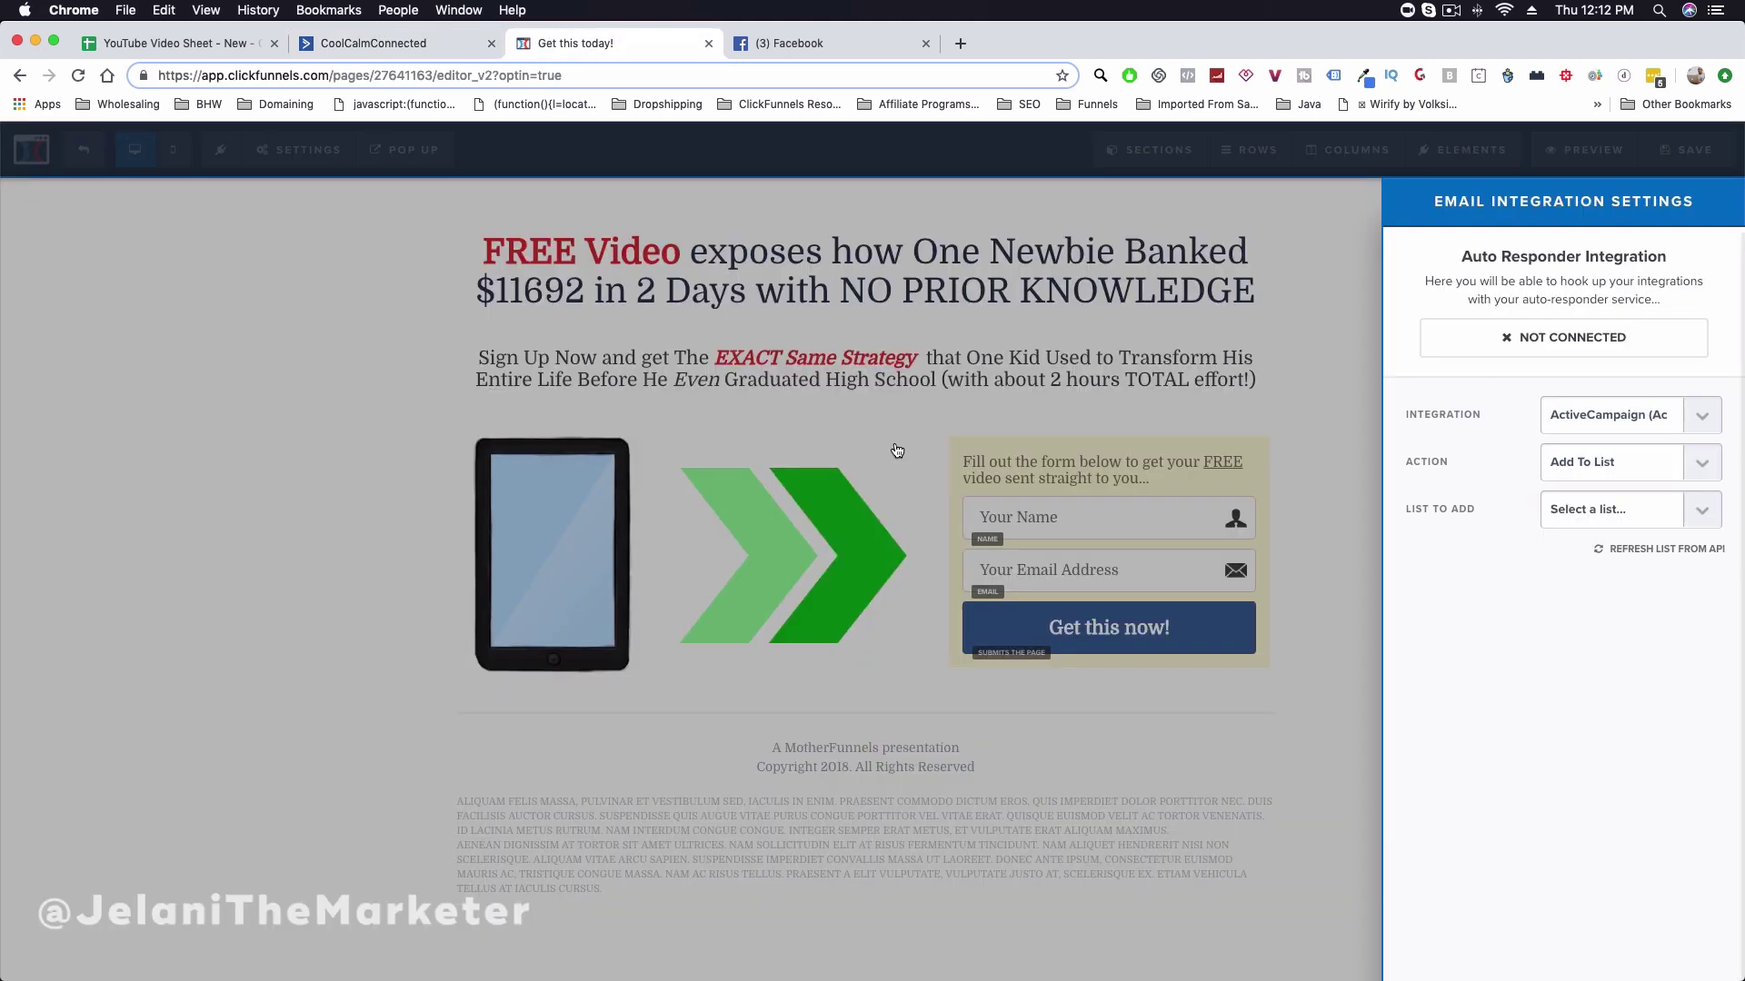
{"action": "left_click", "coordinate": [1145, 527]}
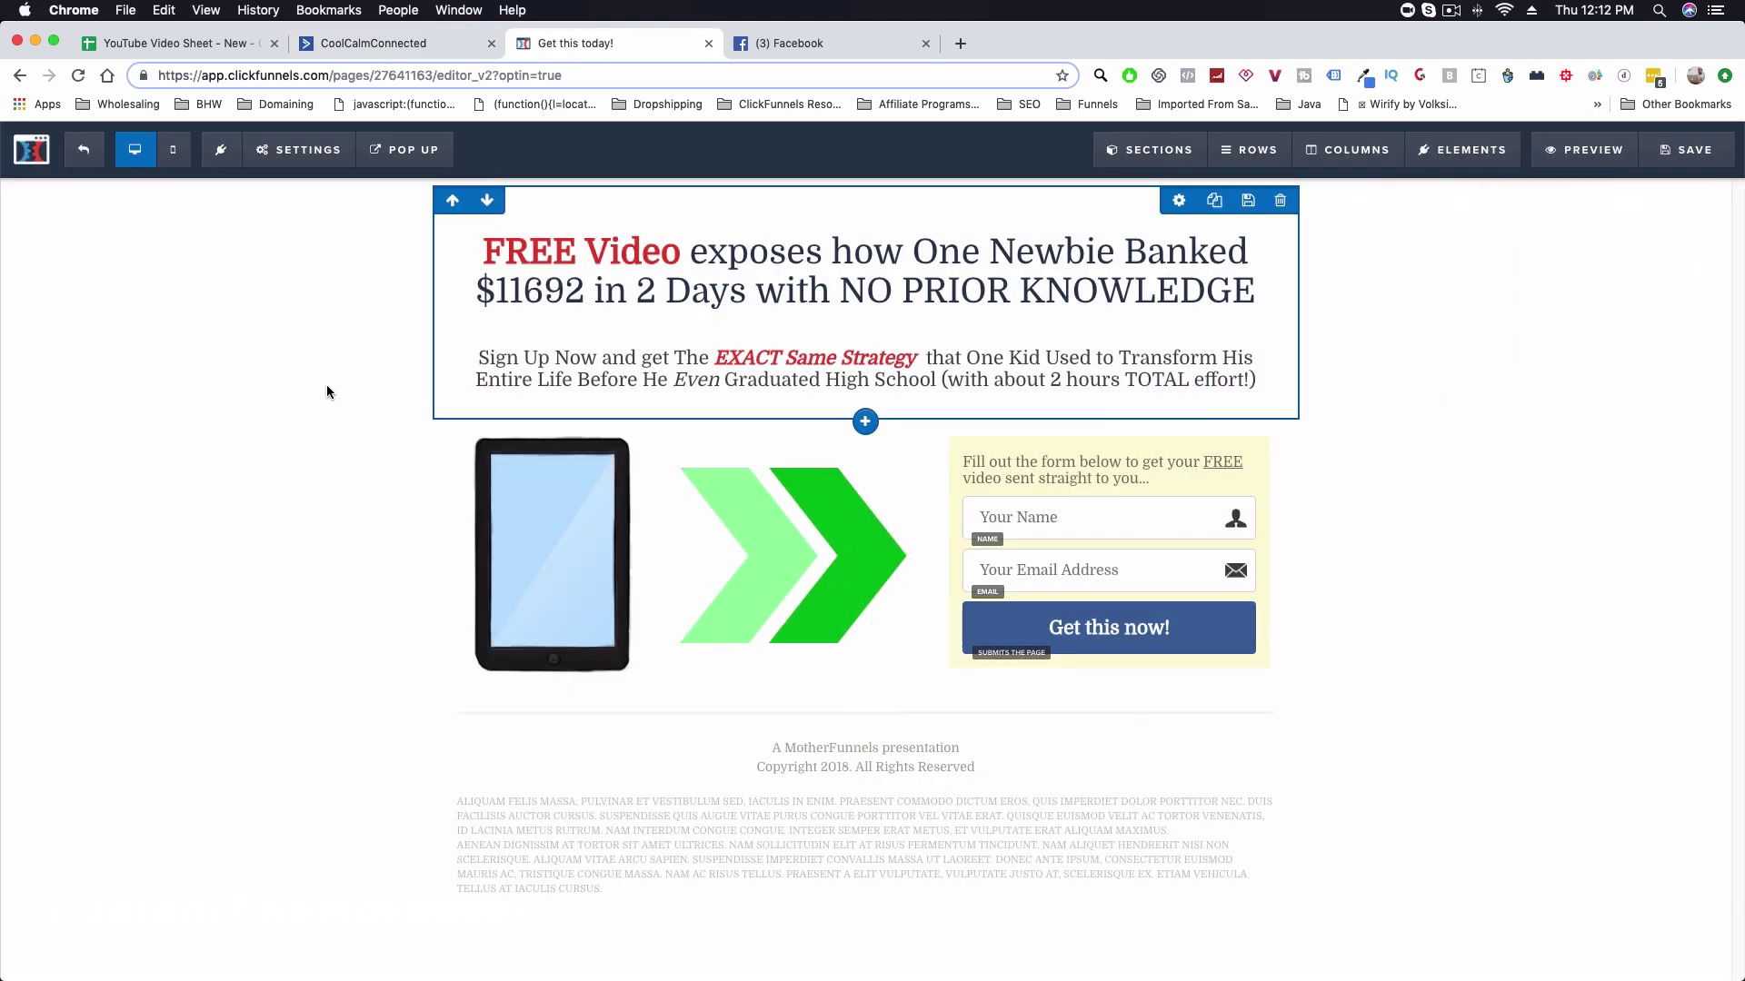
- Reopen the page's email integration settings and choose Ecom Apex Webinar Registrants as the list to add contacts to
{"action": "left_click", "coordinate": [307, 150]}
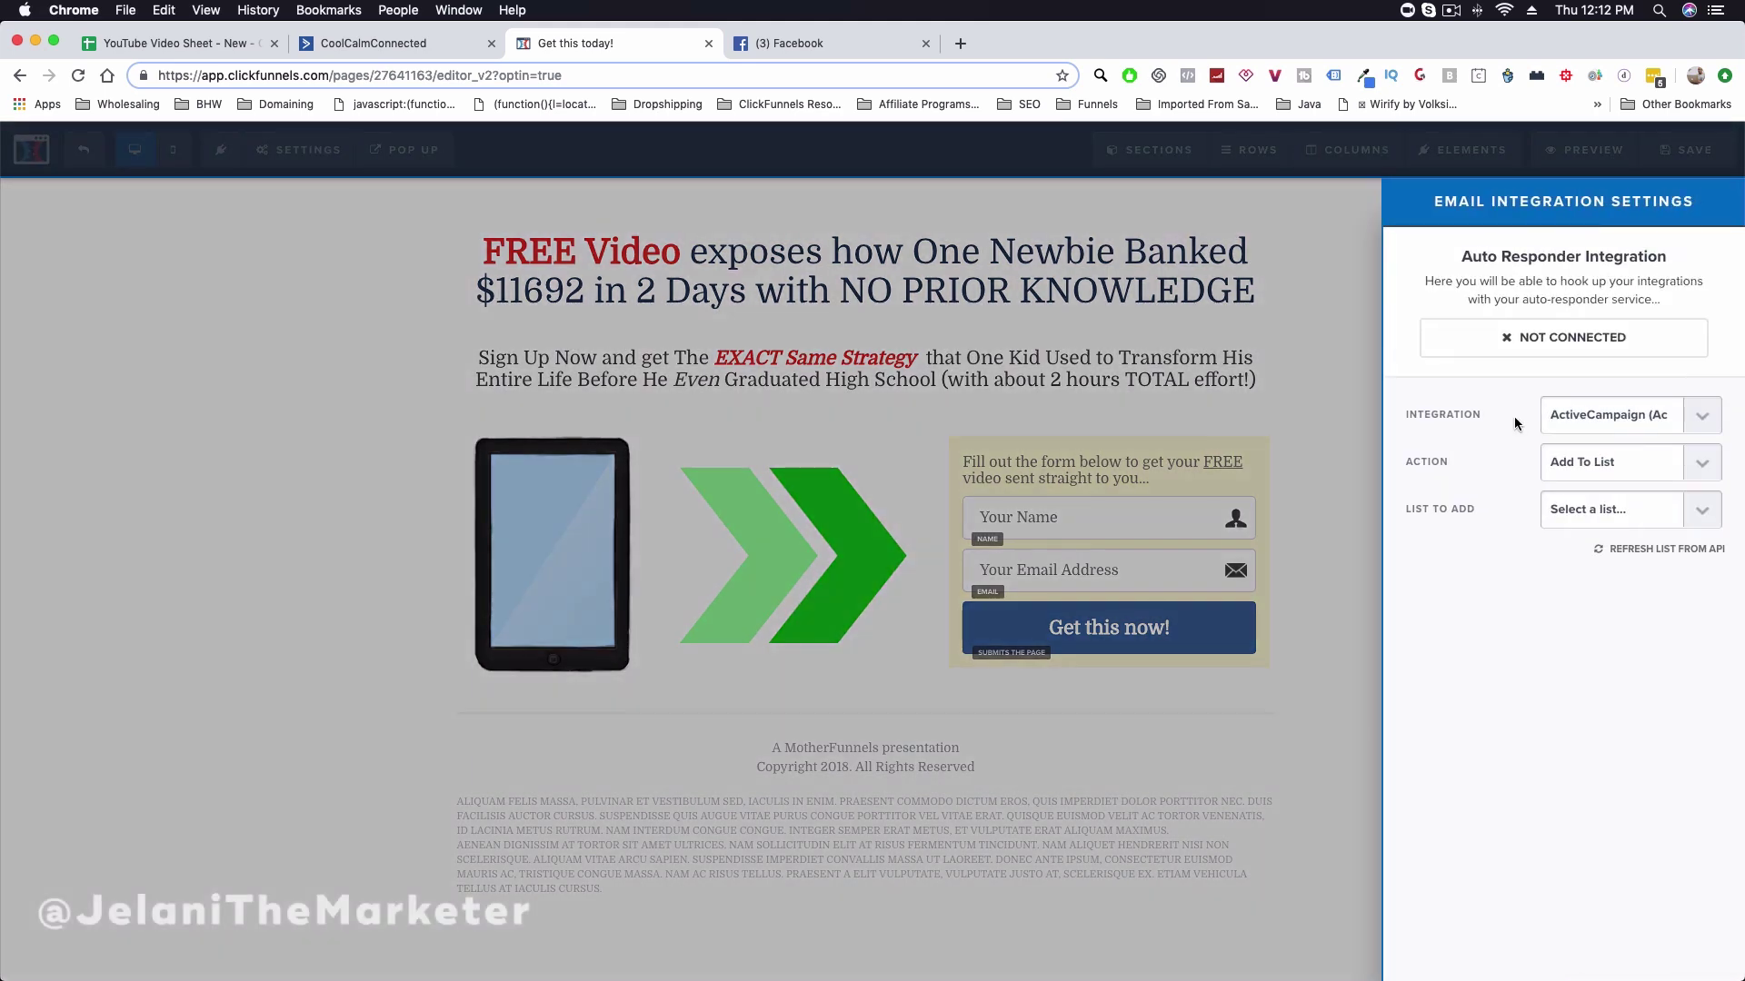
{"action": "left_click", "coordinate": [1610, 461]}
{"action": "left_click", "coordinate": [1585, 461]}
{"action": "left_click", "coordinate": [1584, 508]}
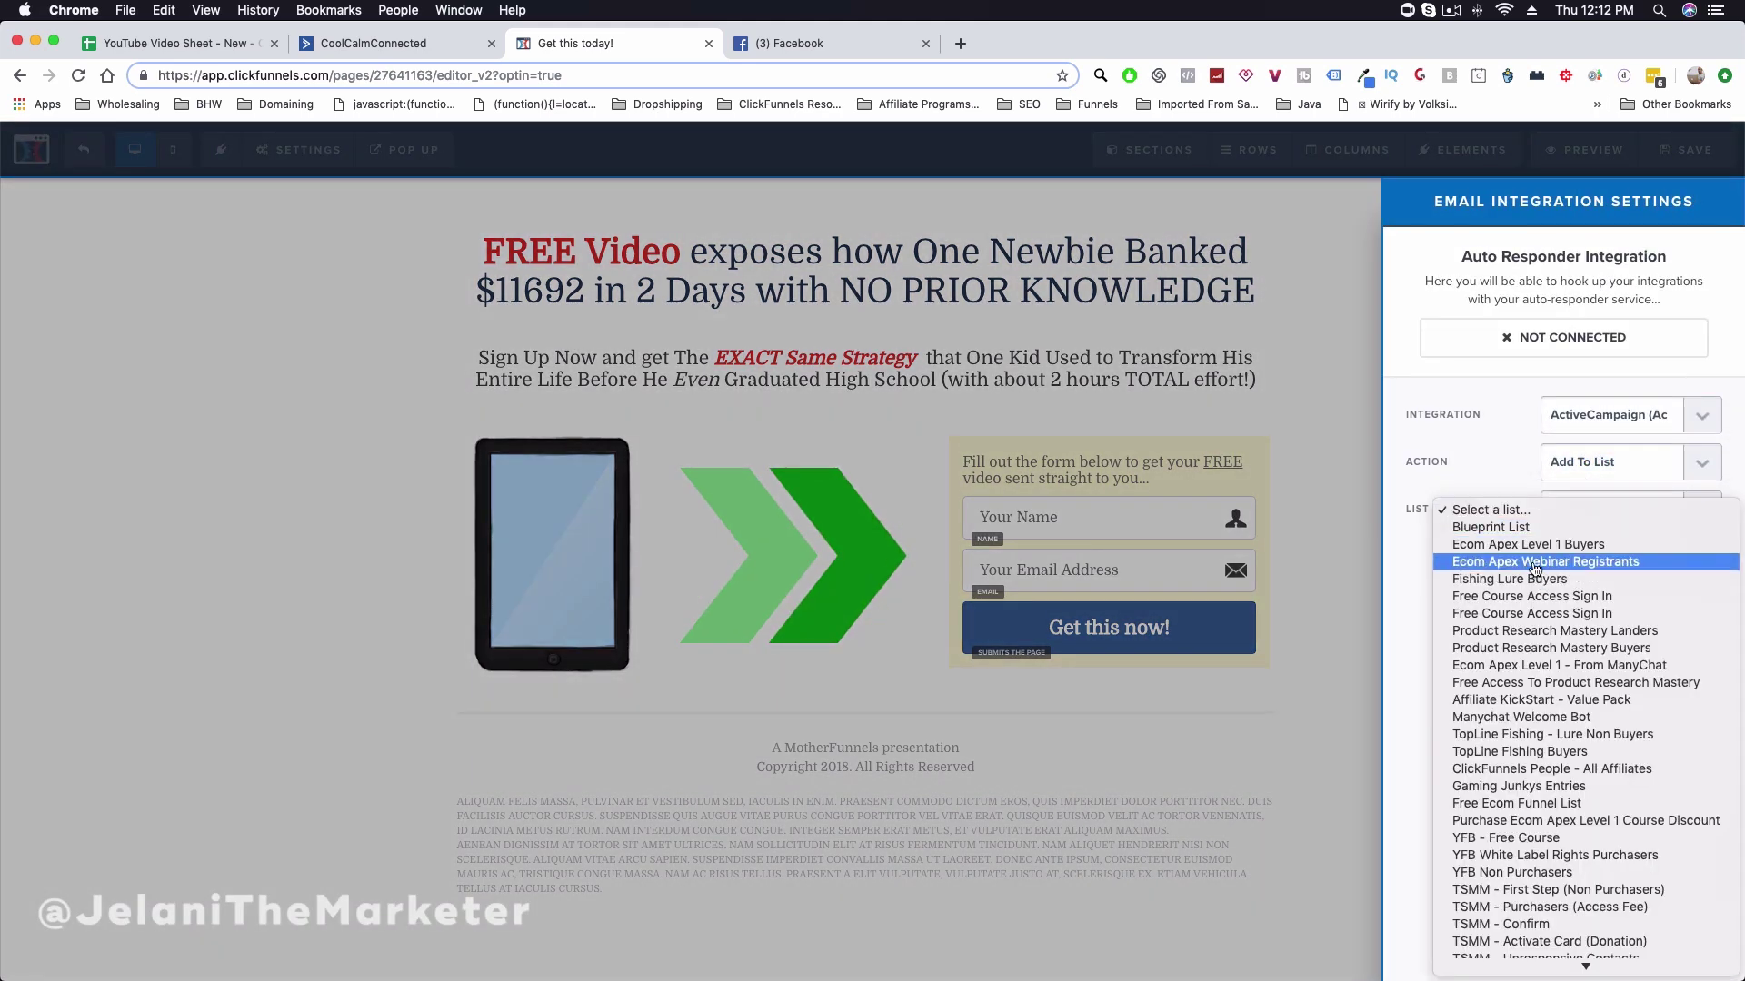
{"action": "left_click", "coordinate": [1581, 557]}
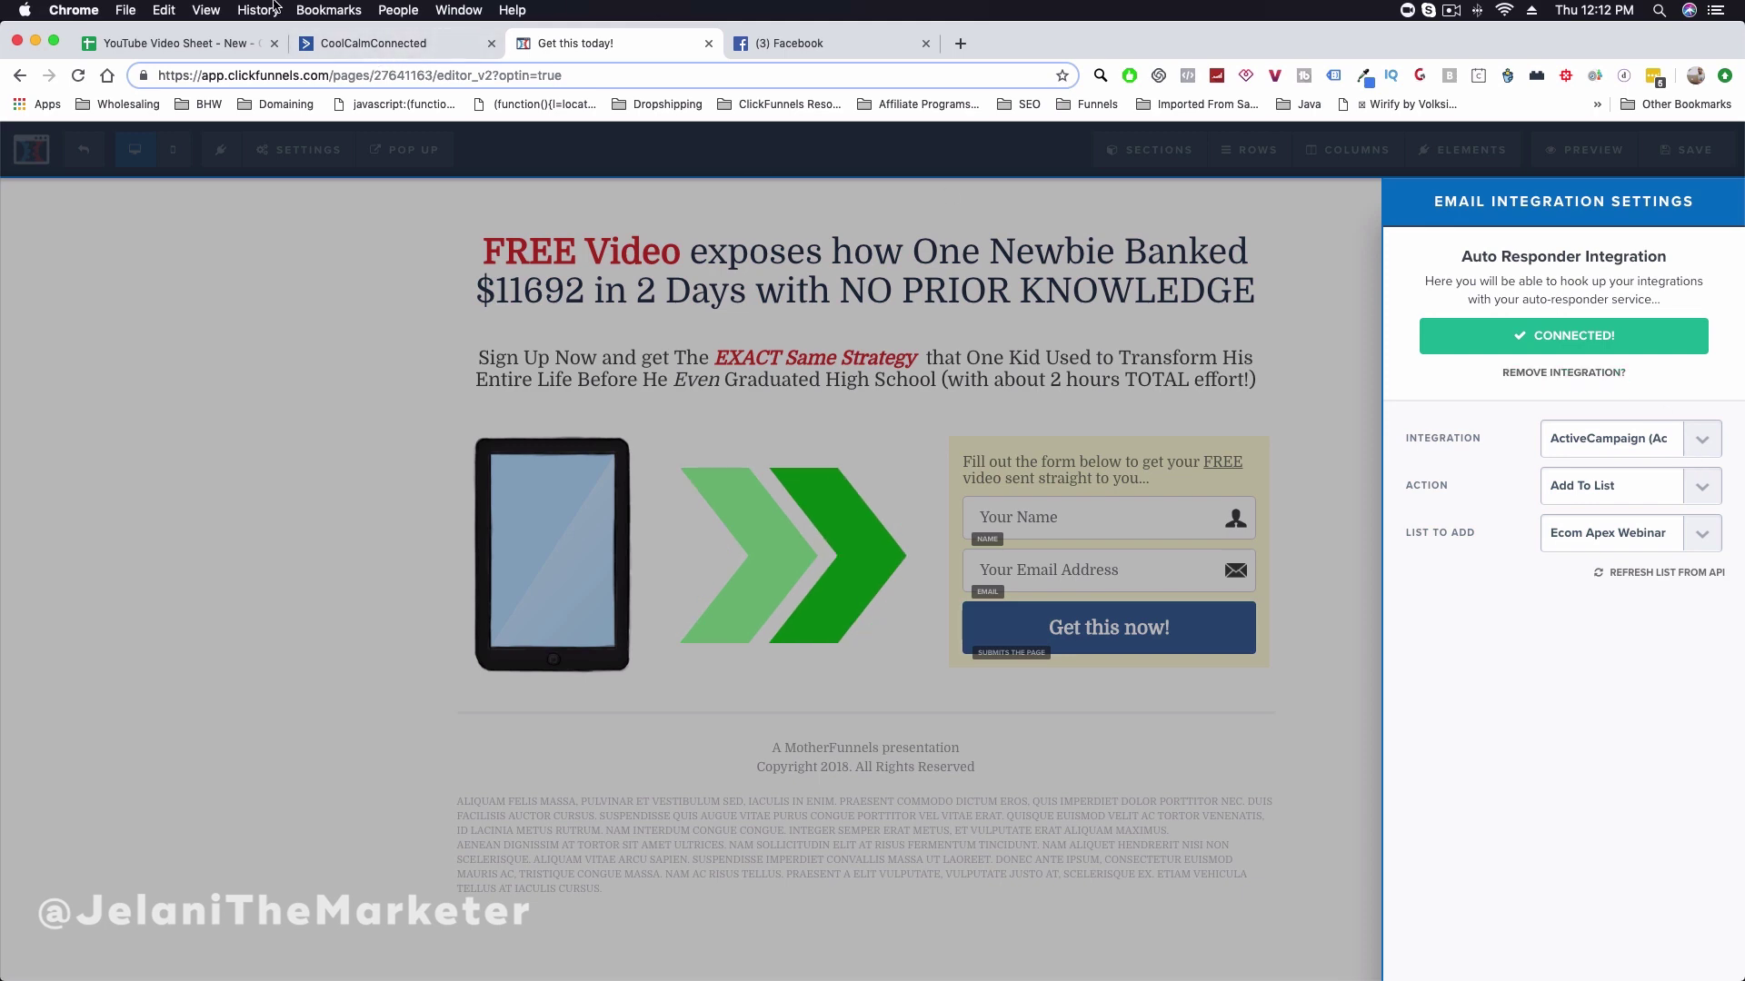
- Switch to ActiveCampaign and add the list-subscription start trigger for the Ads Break Down list
{"action": "left_click", "coordinate": [372, 43]}
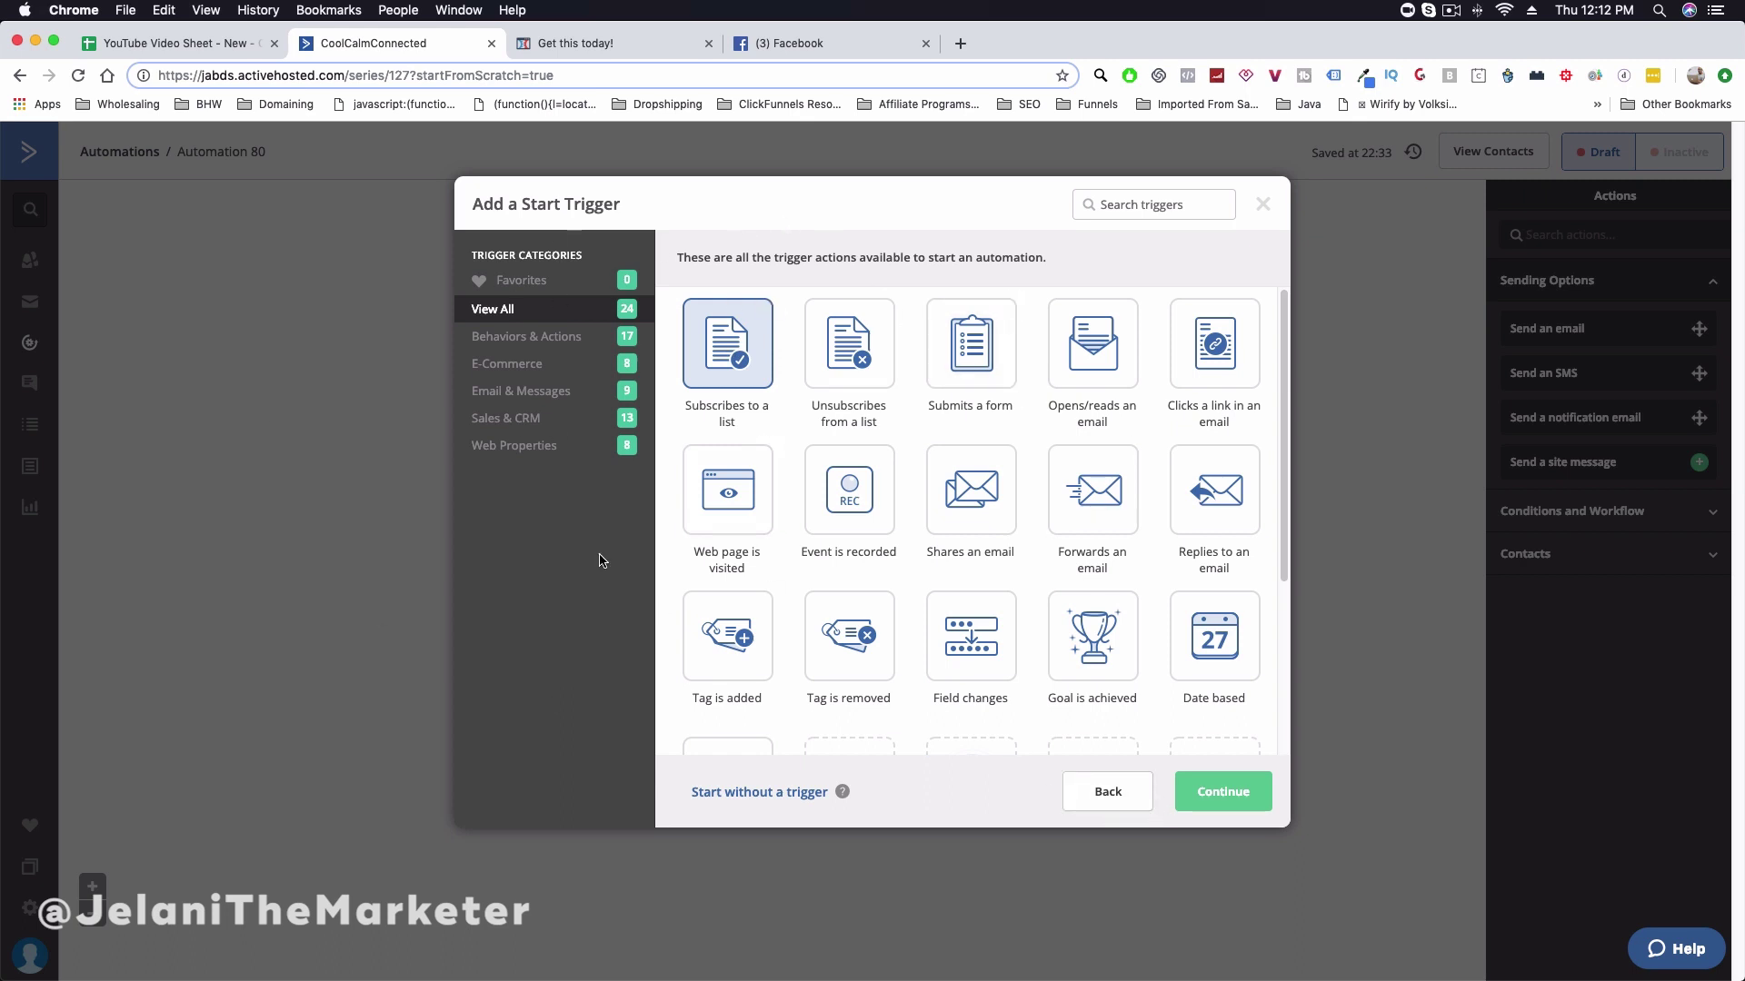
{"action": "left_click", "coordinate": [1223, 791]}
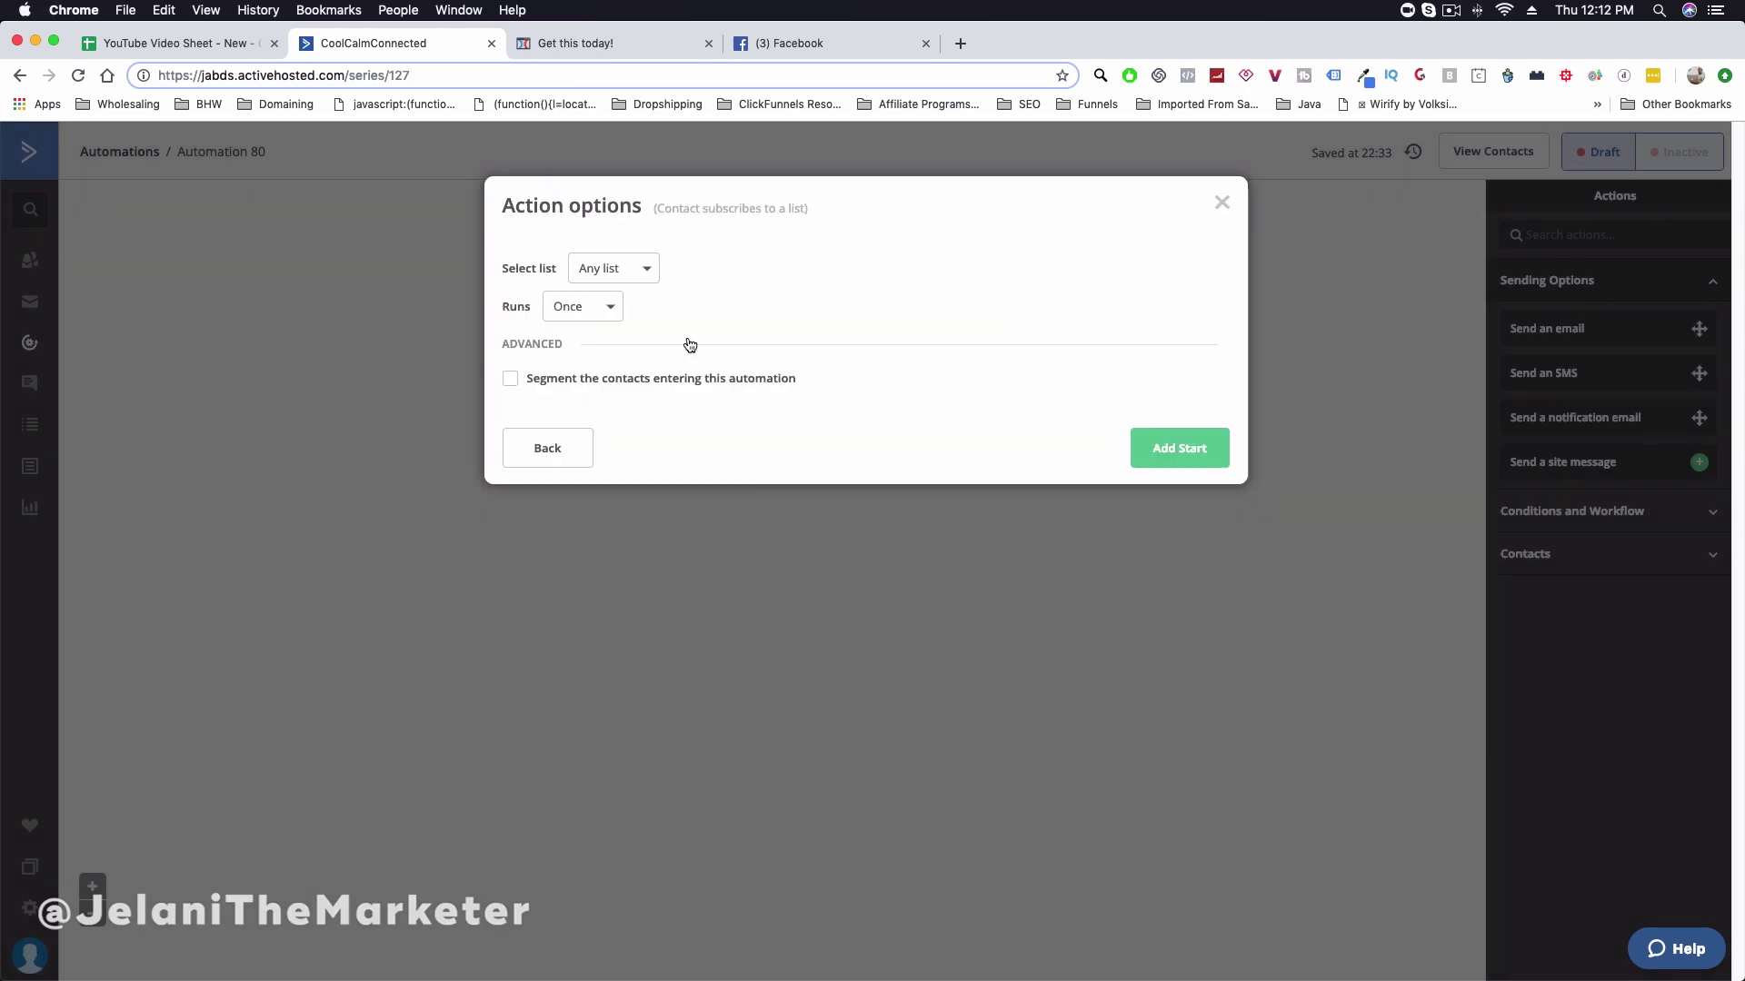
{"action": "left_click", "coordinate": [601, 272]}
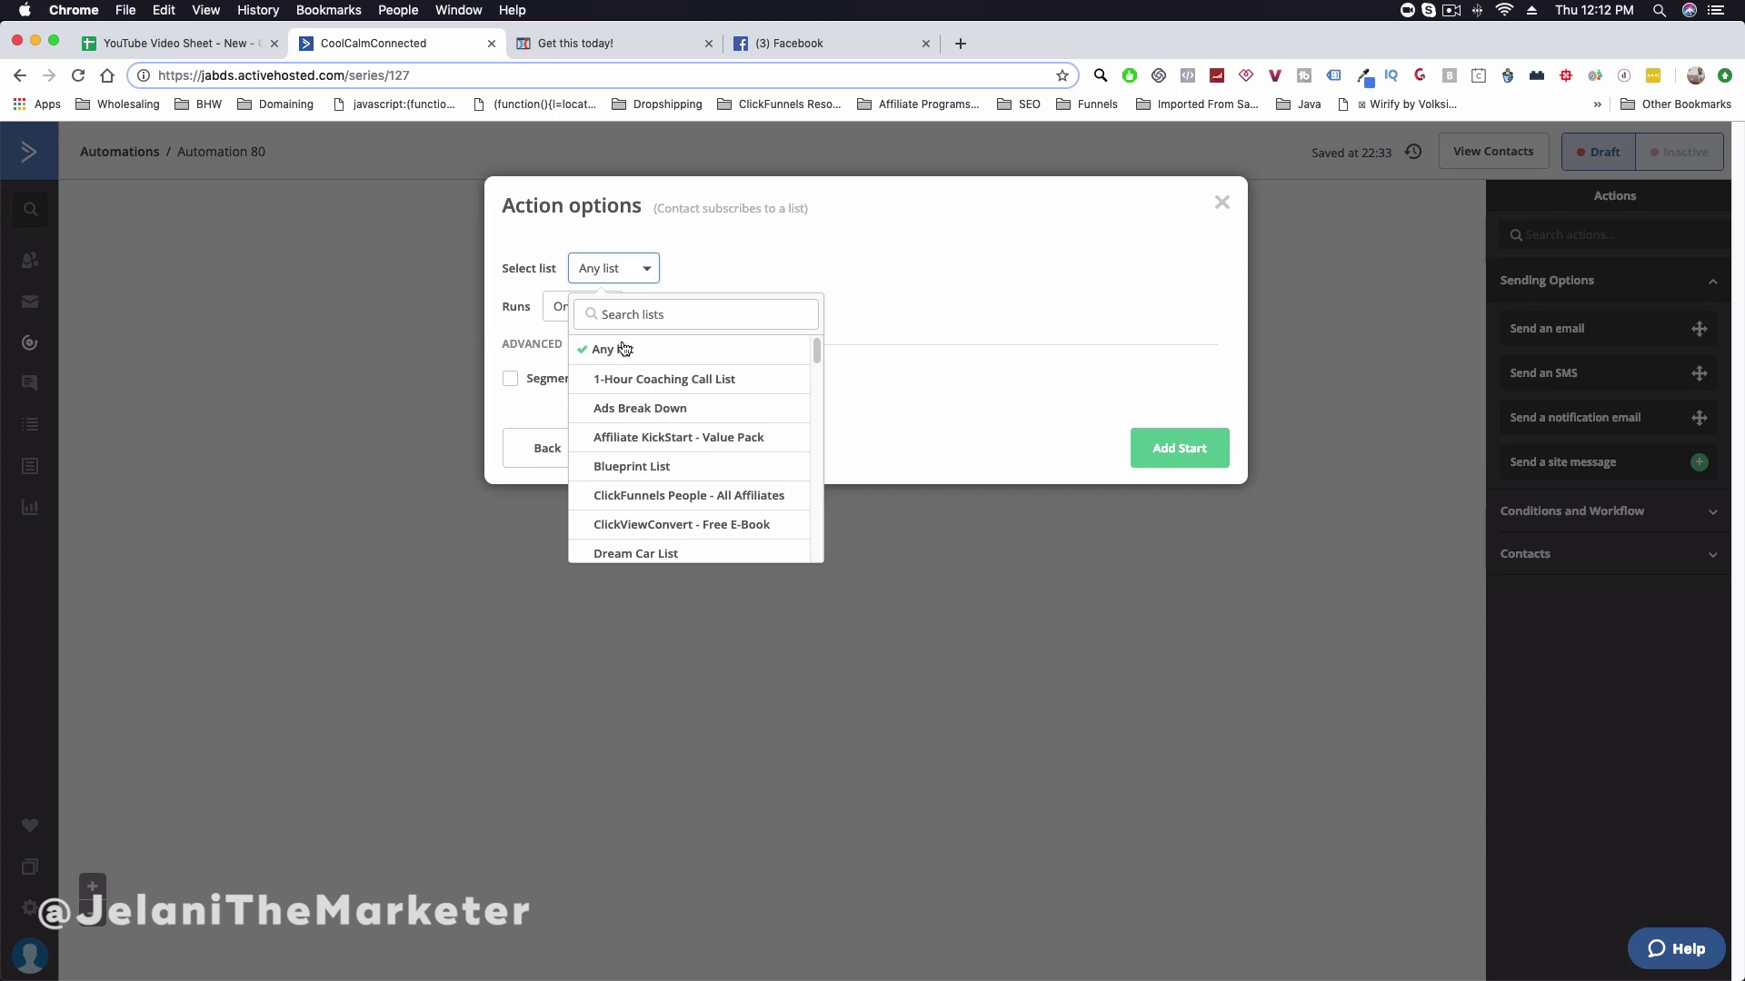
{"action": "scroll", "coordinate": [662, 506], "scroll_direction": "down", "scroll_amount": 10}
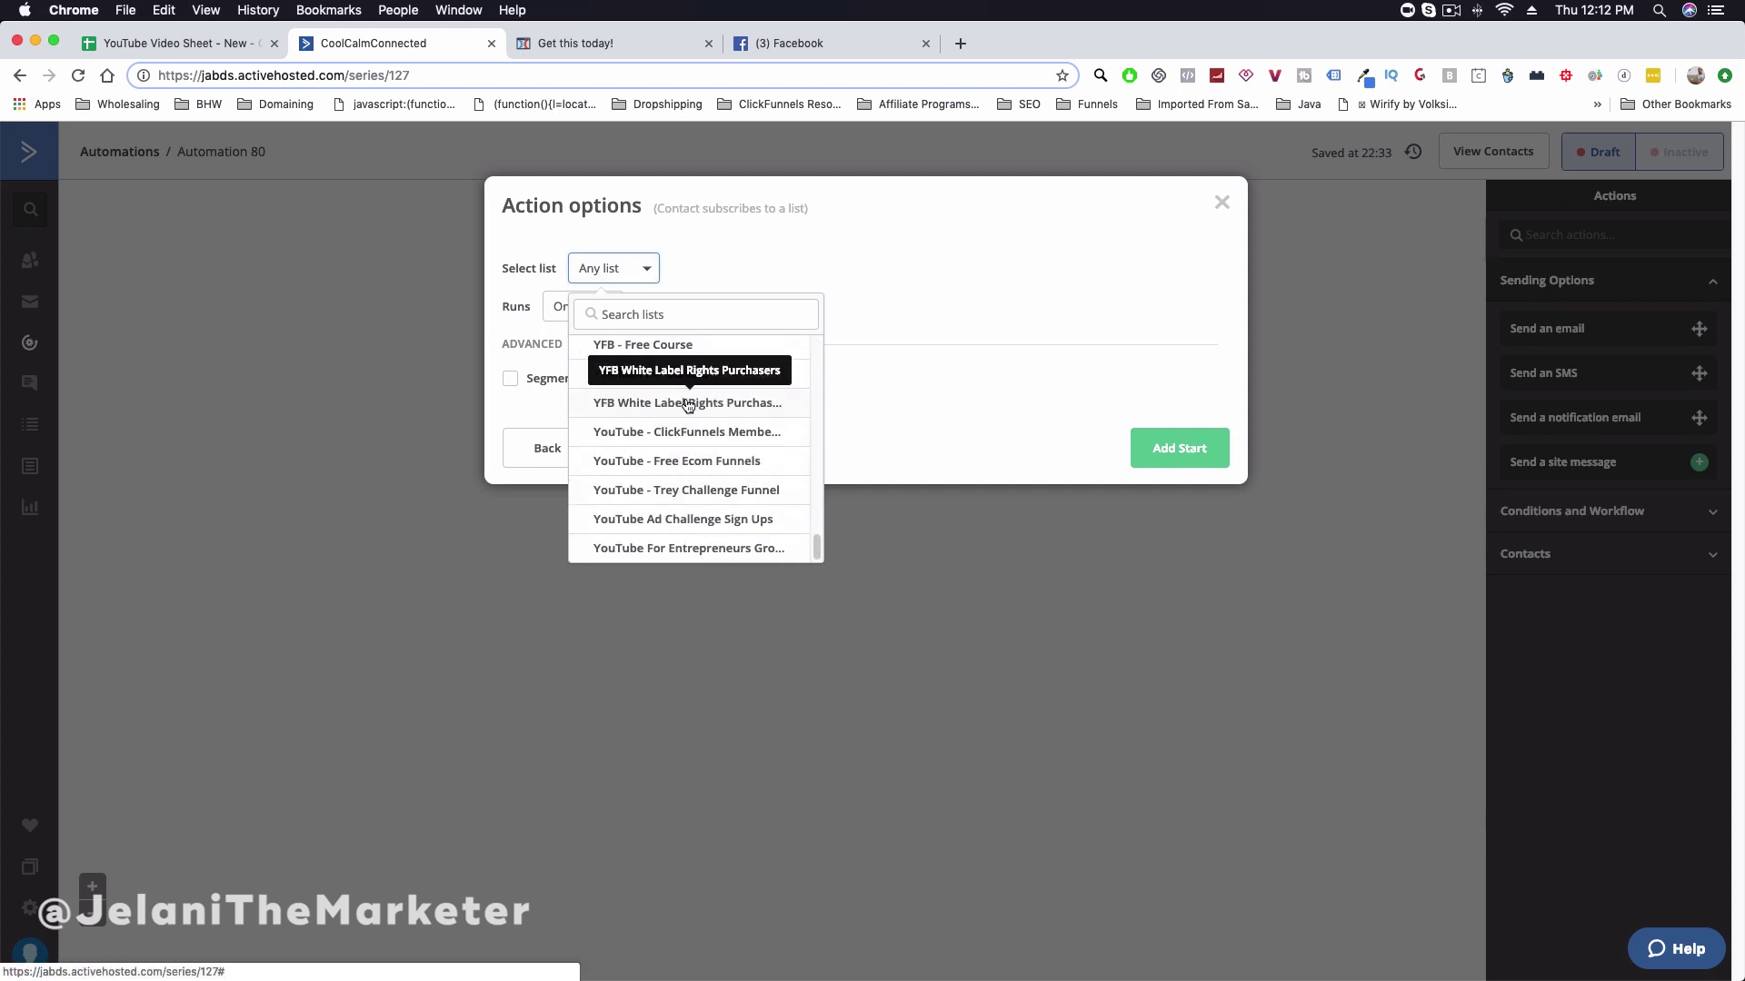
{"action": "scroll", "coordinate": [690, 413], "scroll_direction": "up", "scroll_amount": 3}
{"action": "scroll", "coordinate": [675, 373], "scroll_direction": "up", "scroll_amount": 10}
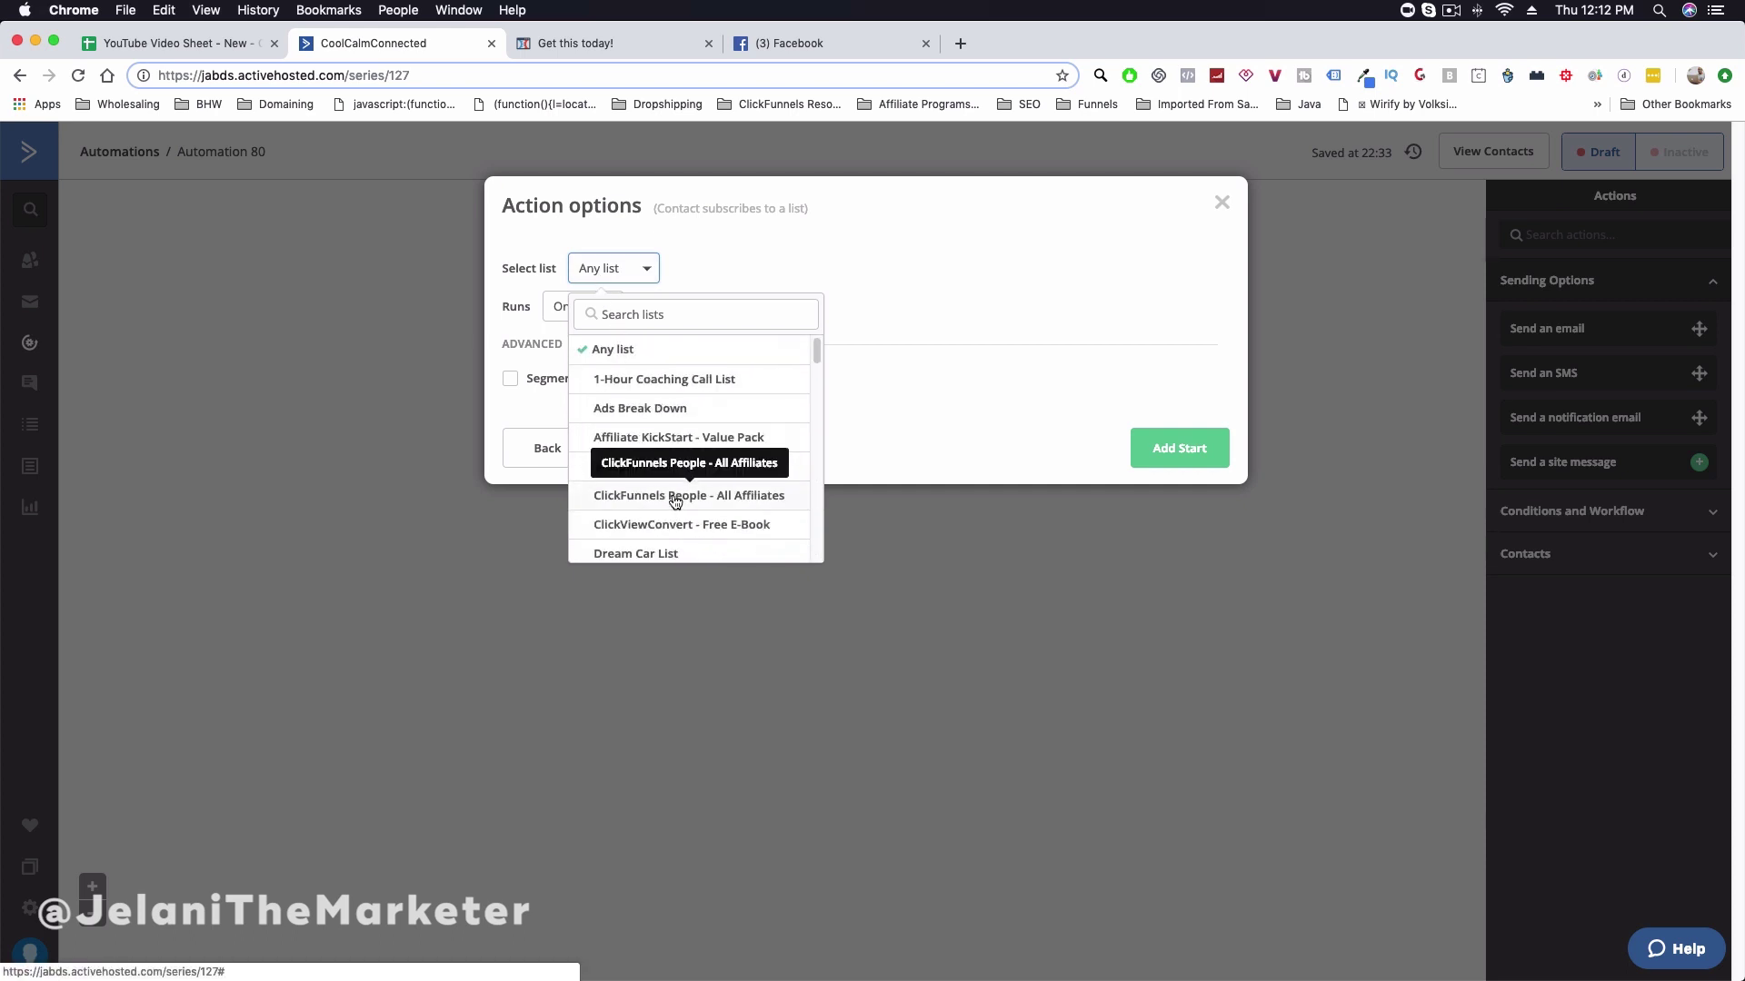
{"action": "left_click", "coordinate": [682, 405]}
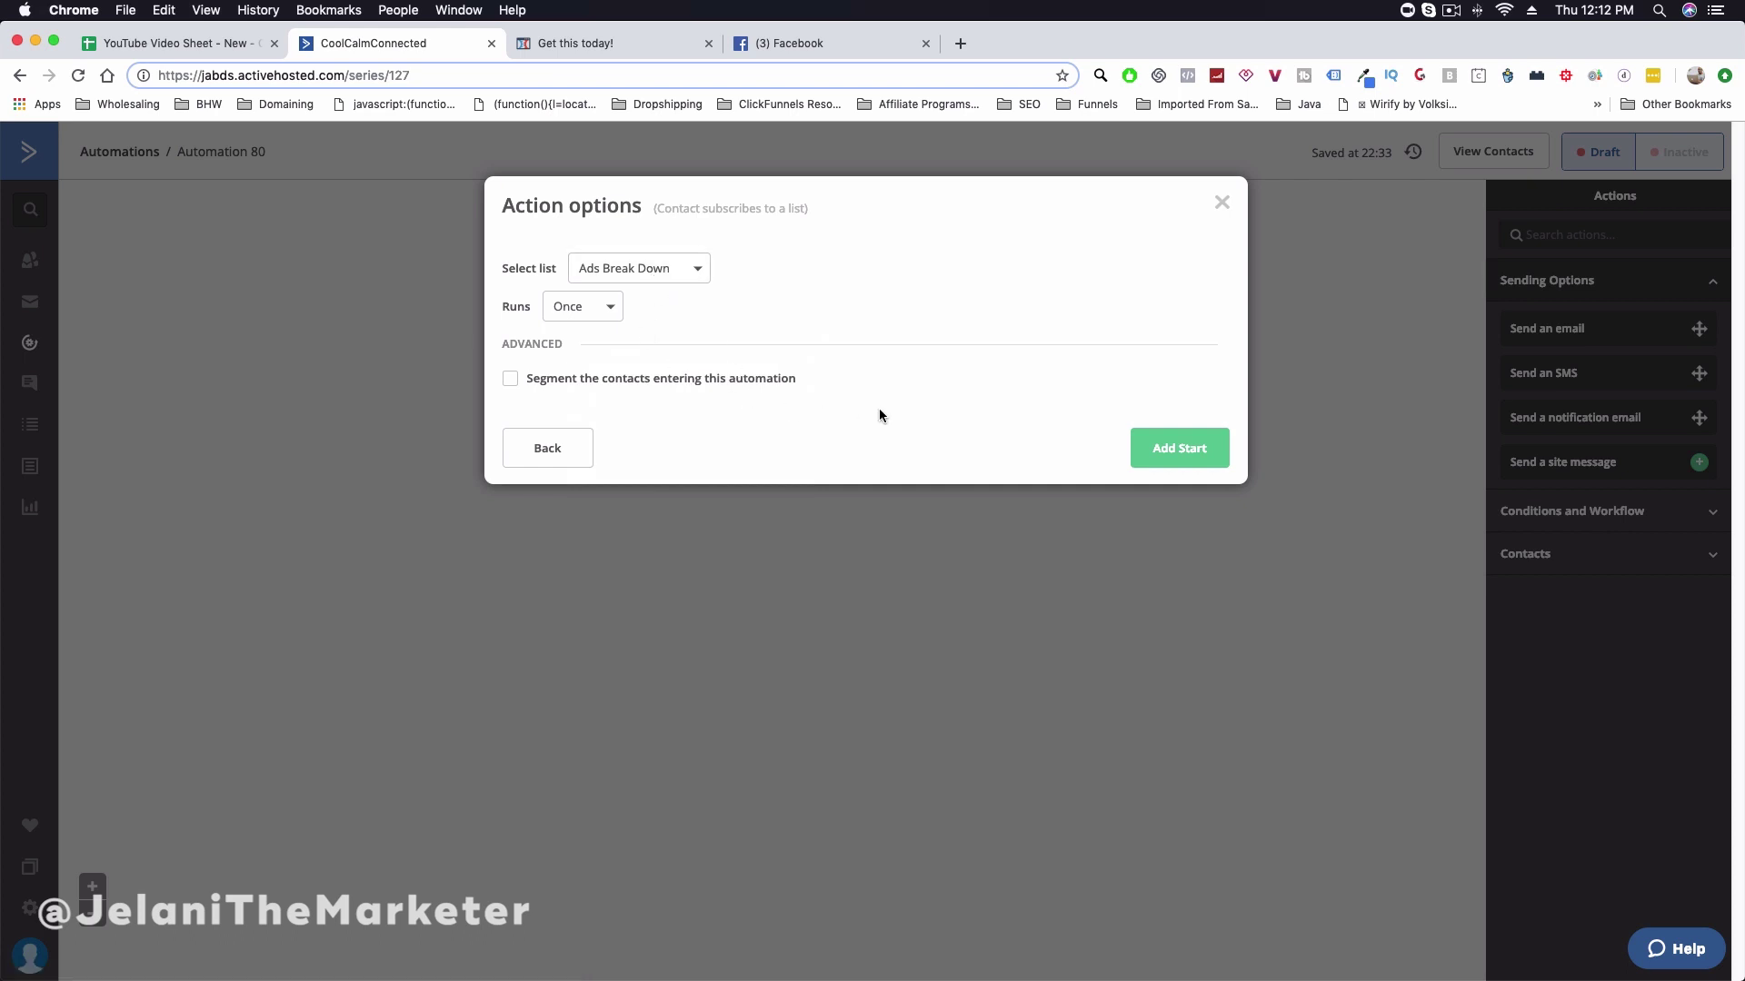
{"action": "left_click", "coordinate": [1176, 447]}
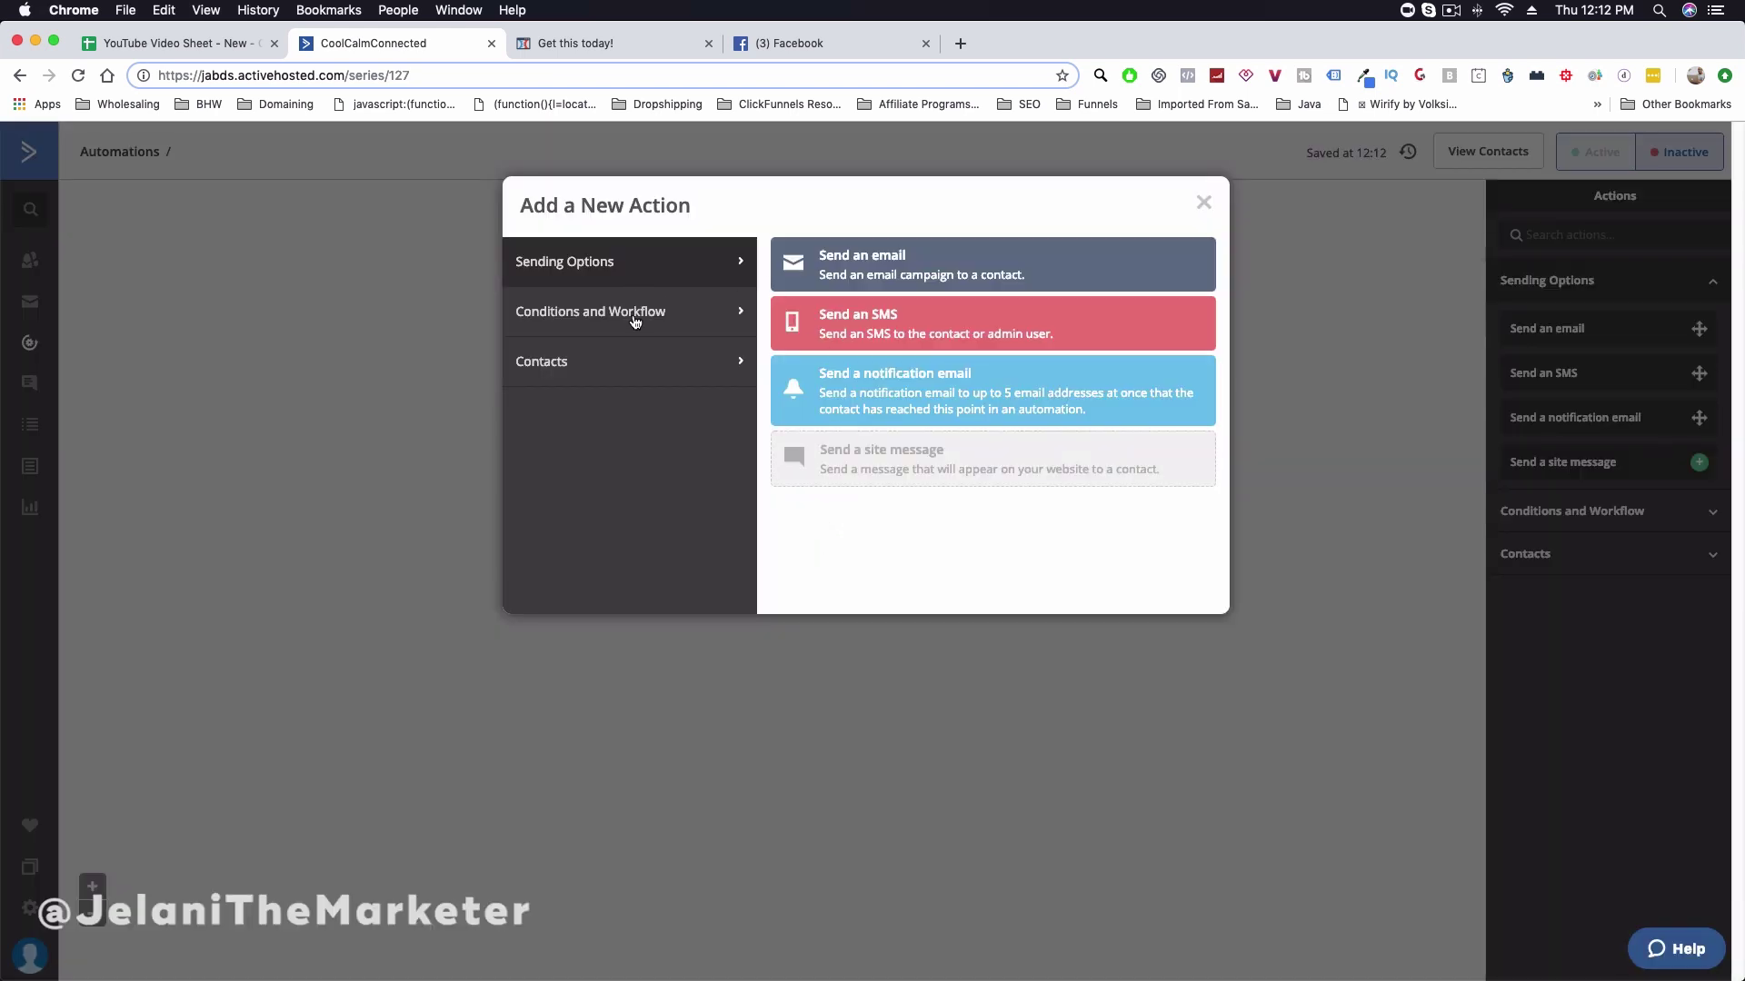
- Add an action to the automation that tags contacts with JoinedList
{"action": "left_click", "coordinate": [634, 318]}
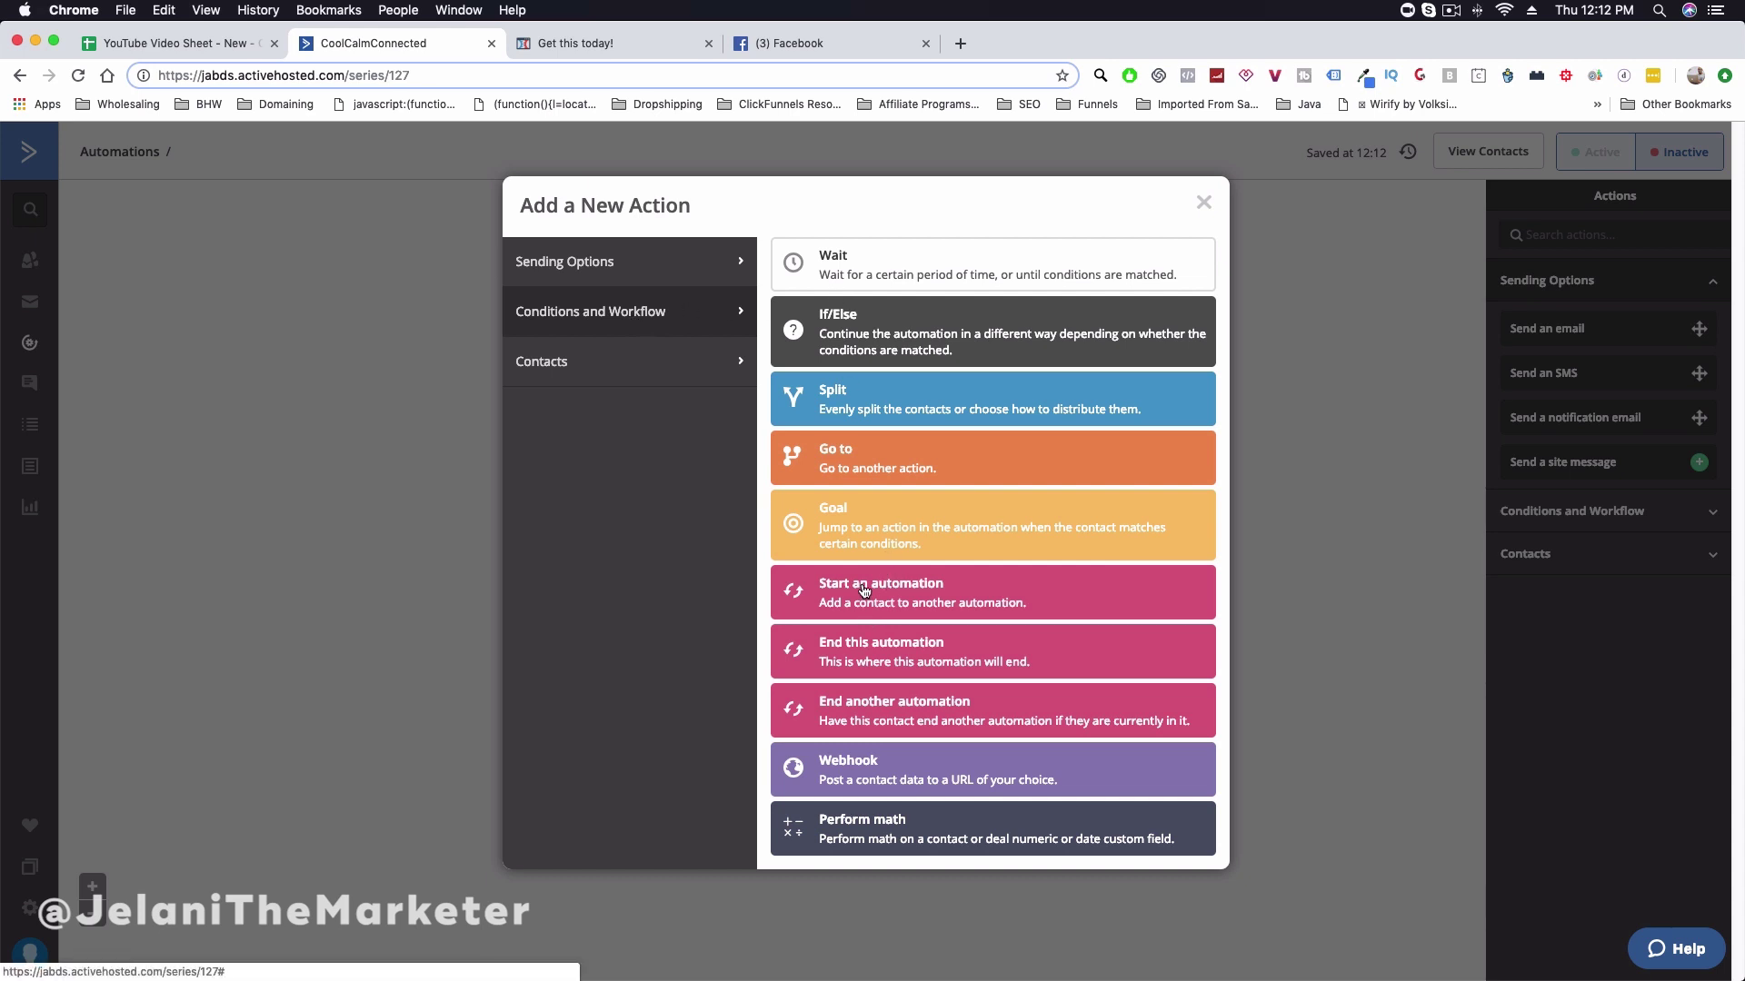
{"action": "left_click", "coordinate": [607, 373]}
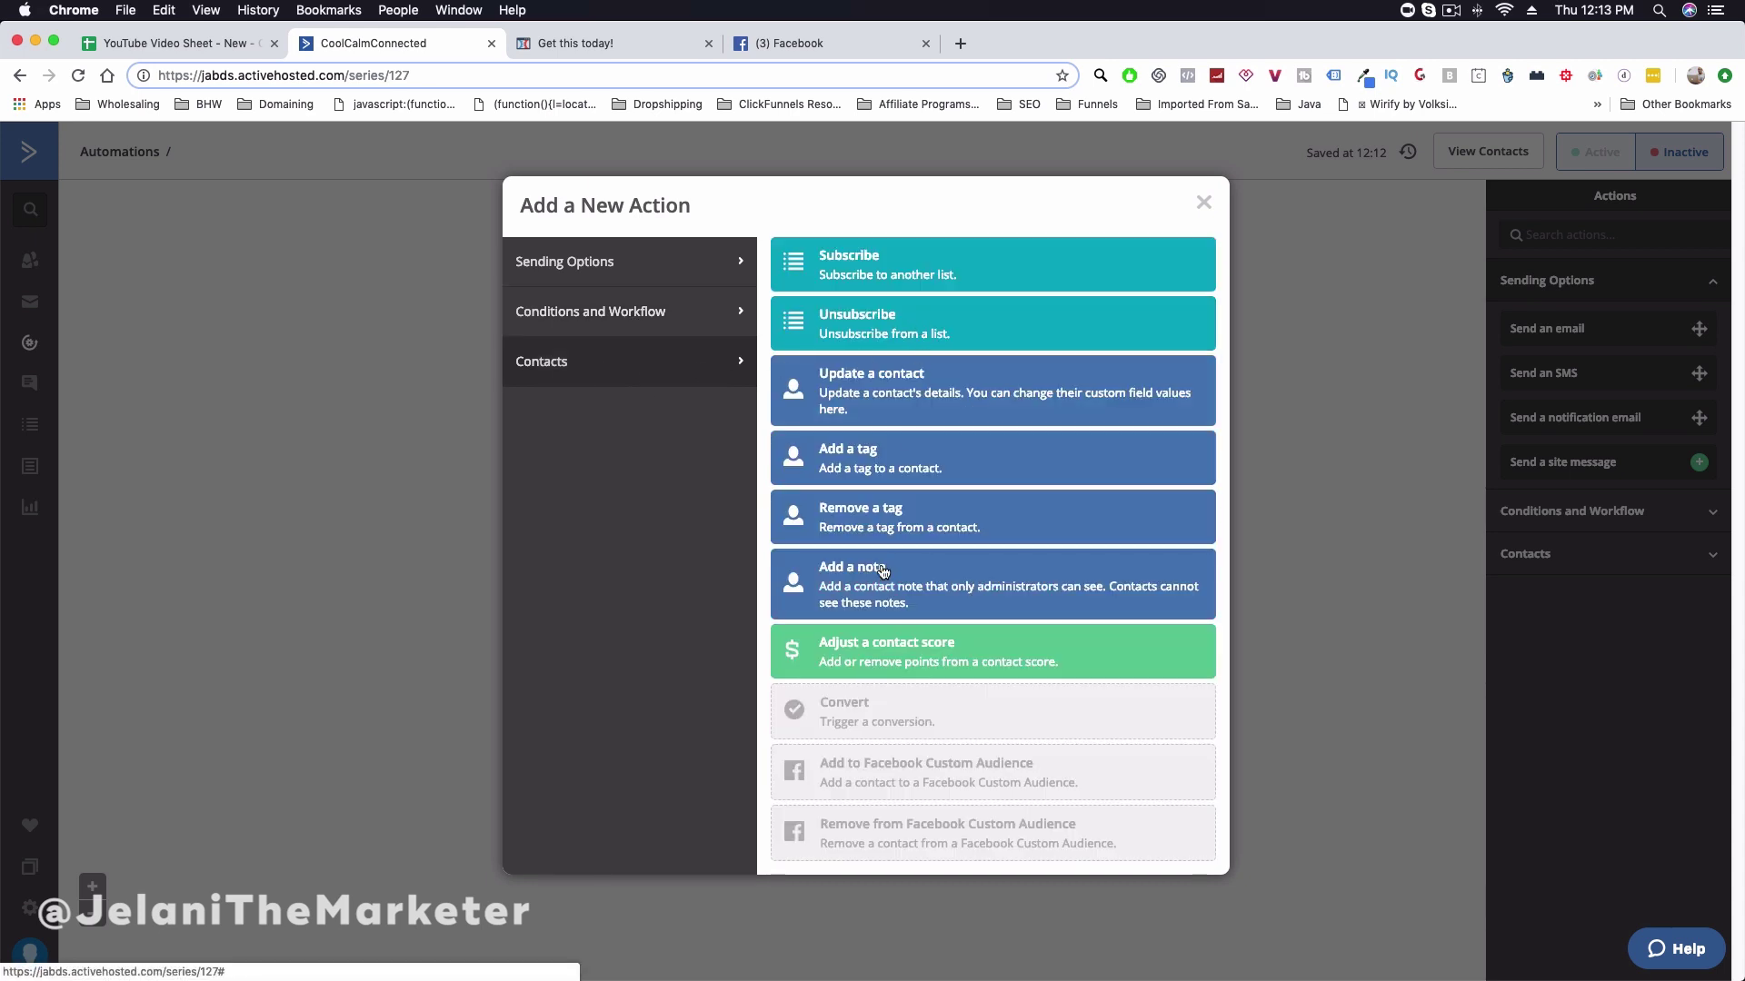
{"action": "left_click", "coordinate": [892, 459]}
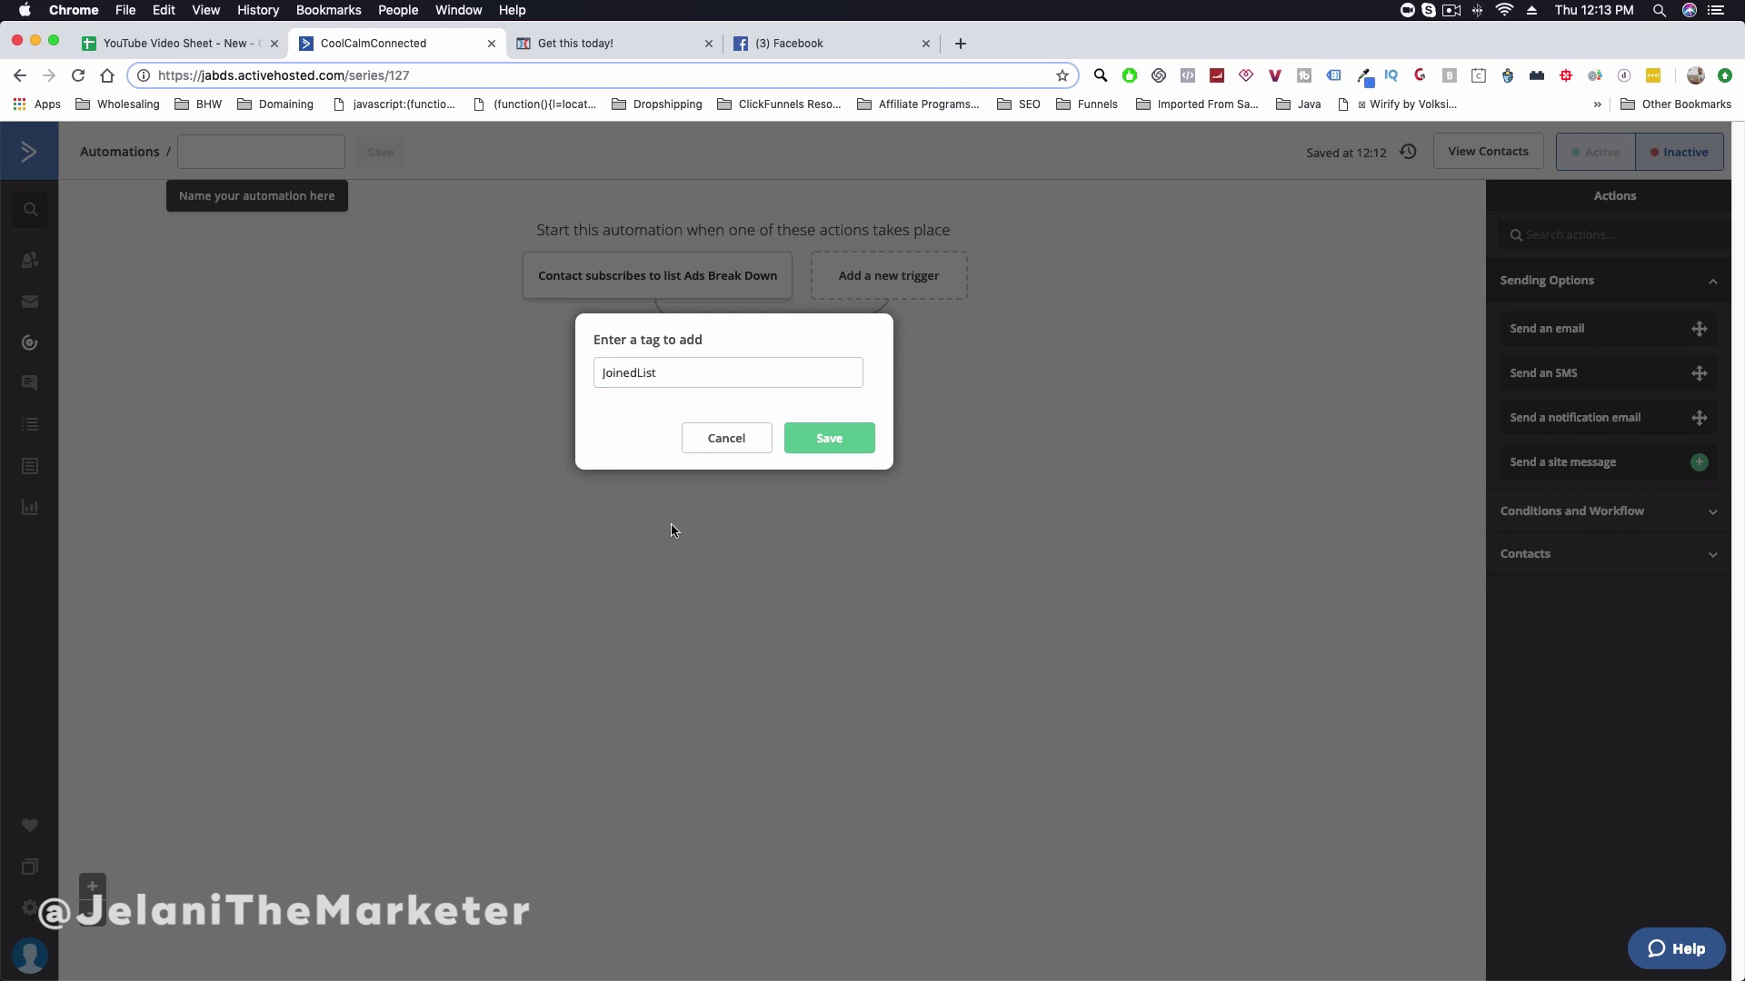
{"action": "left_click", "coordinate": [726, 438]}
{"action": "left_click", "coordinate": [742, 401]}
{"action": "left_click", "coordinate": [833, 462]}
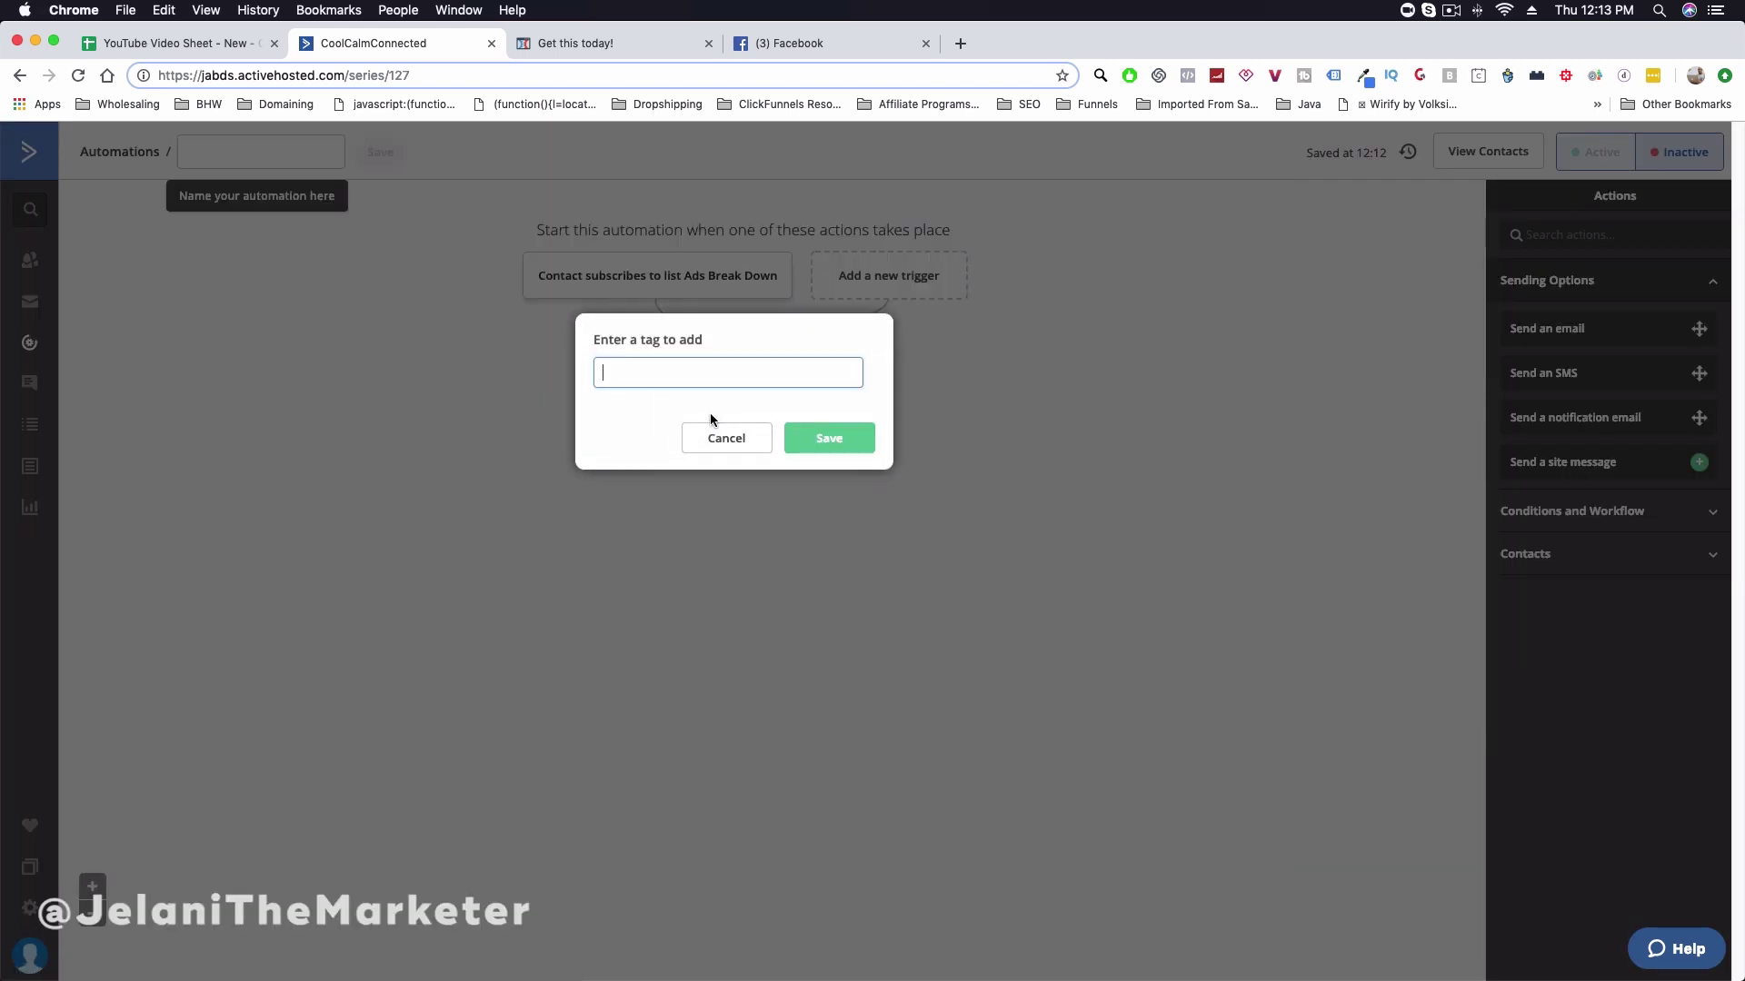
{"action": "type", "text": "Jine"}
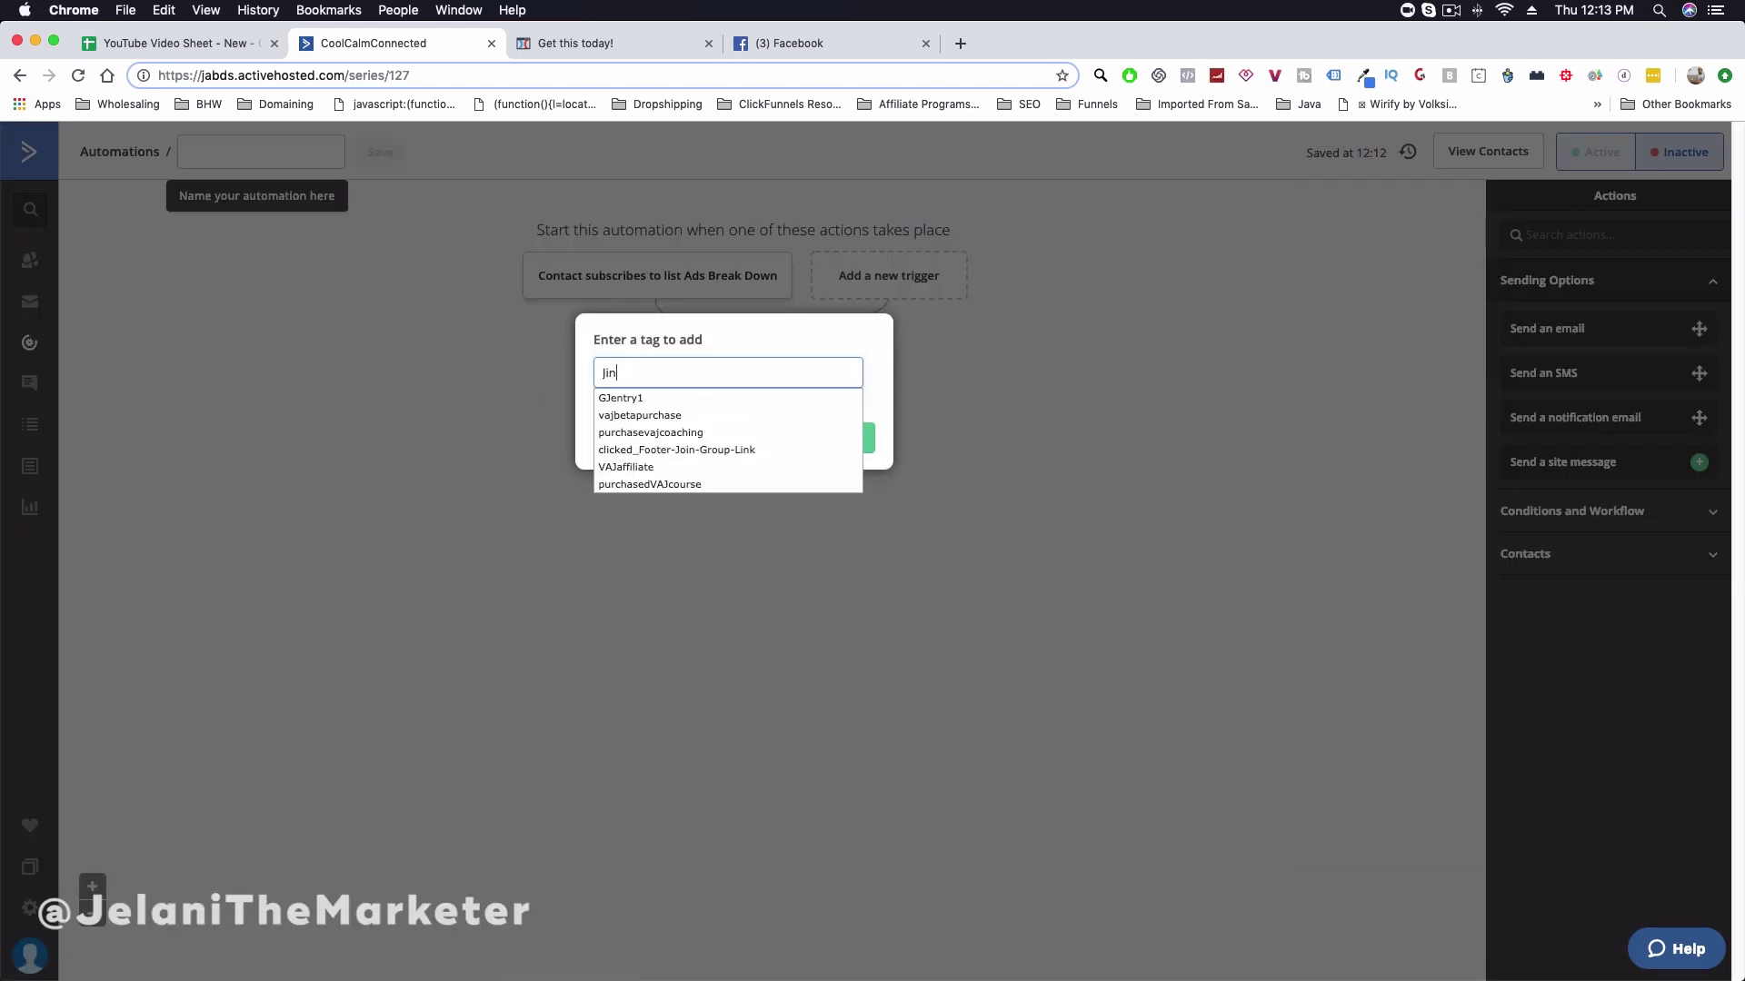
{"action": "type", "text": "inedList"}
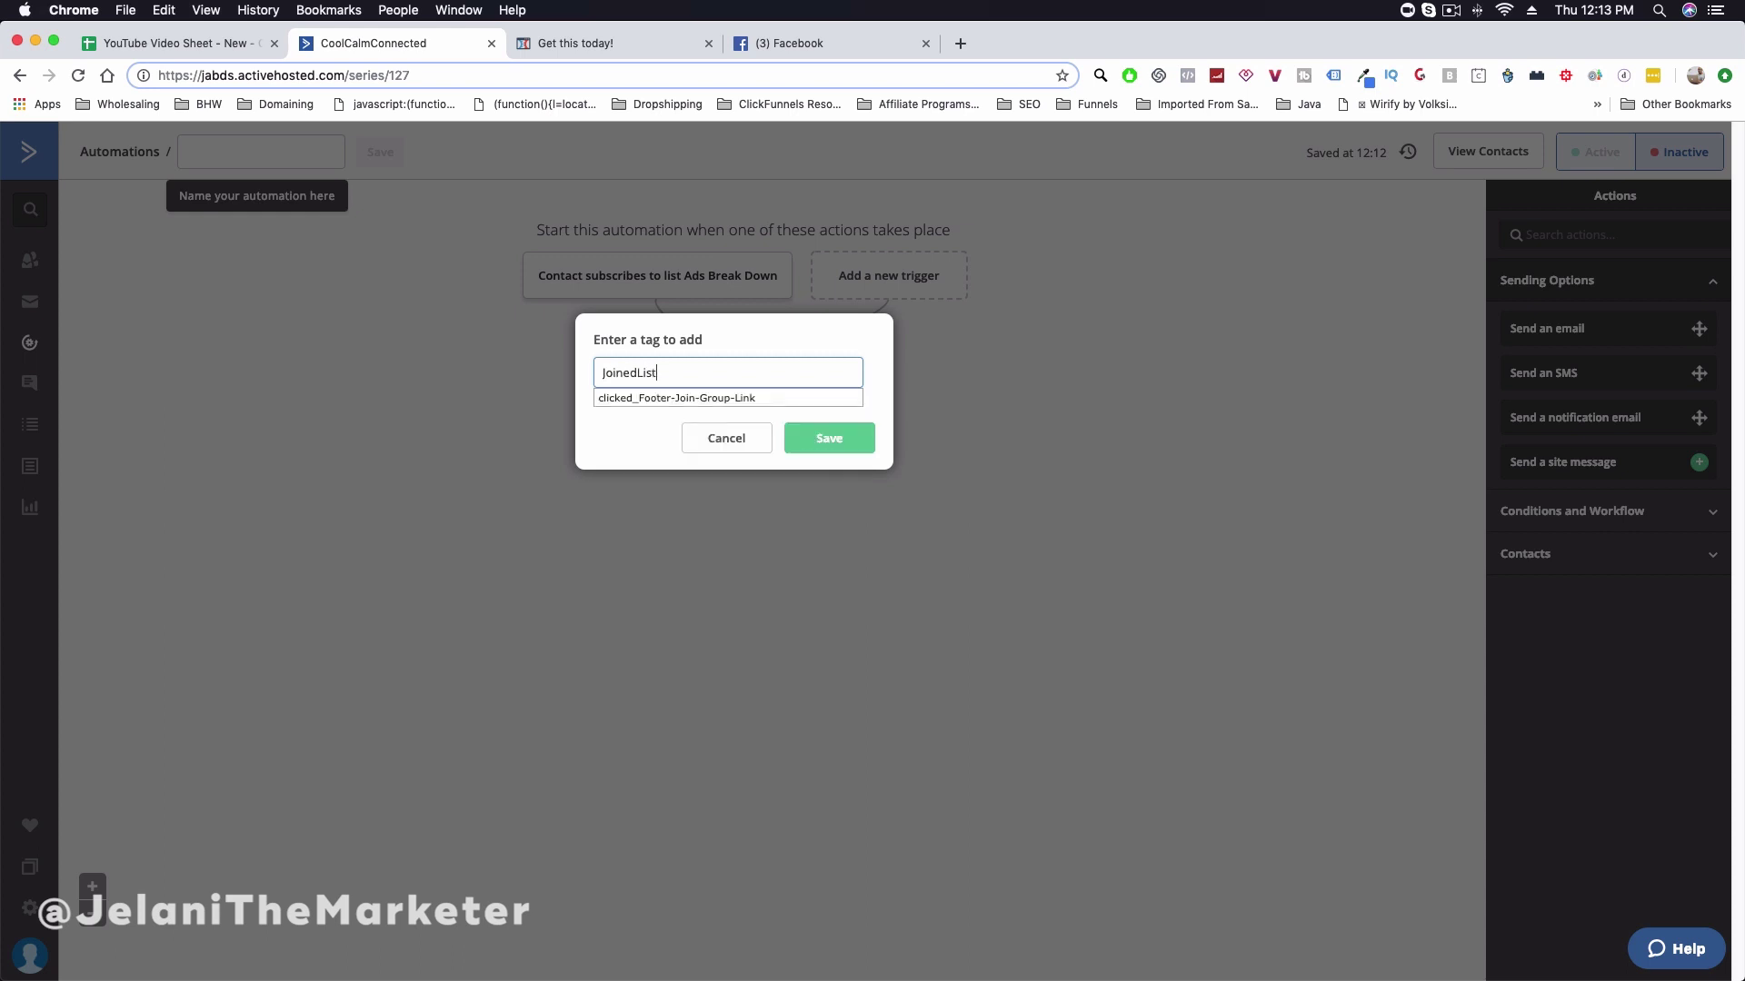
{"action": "left_click", "coordinate": [811, 437]}
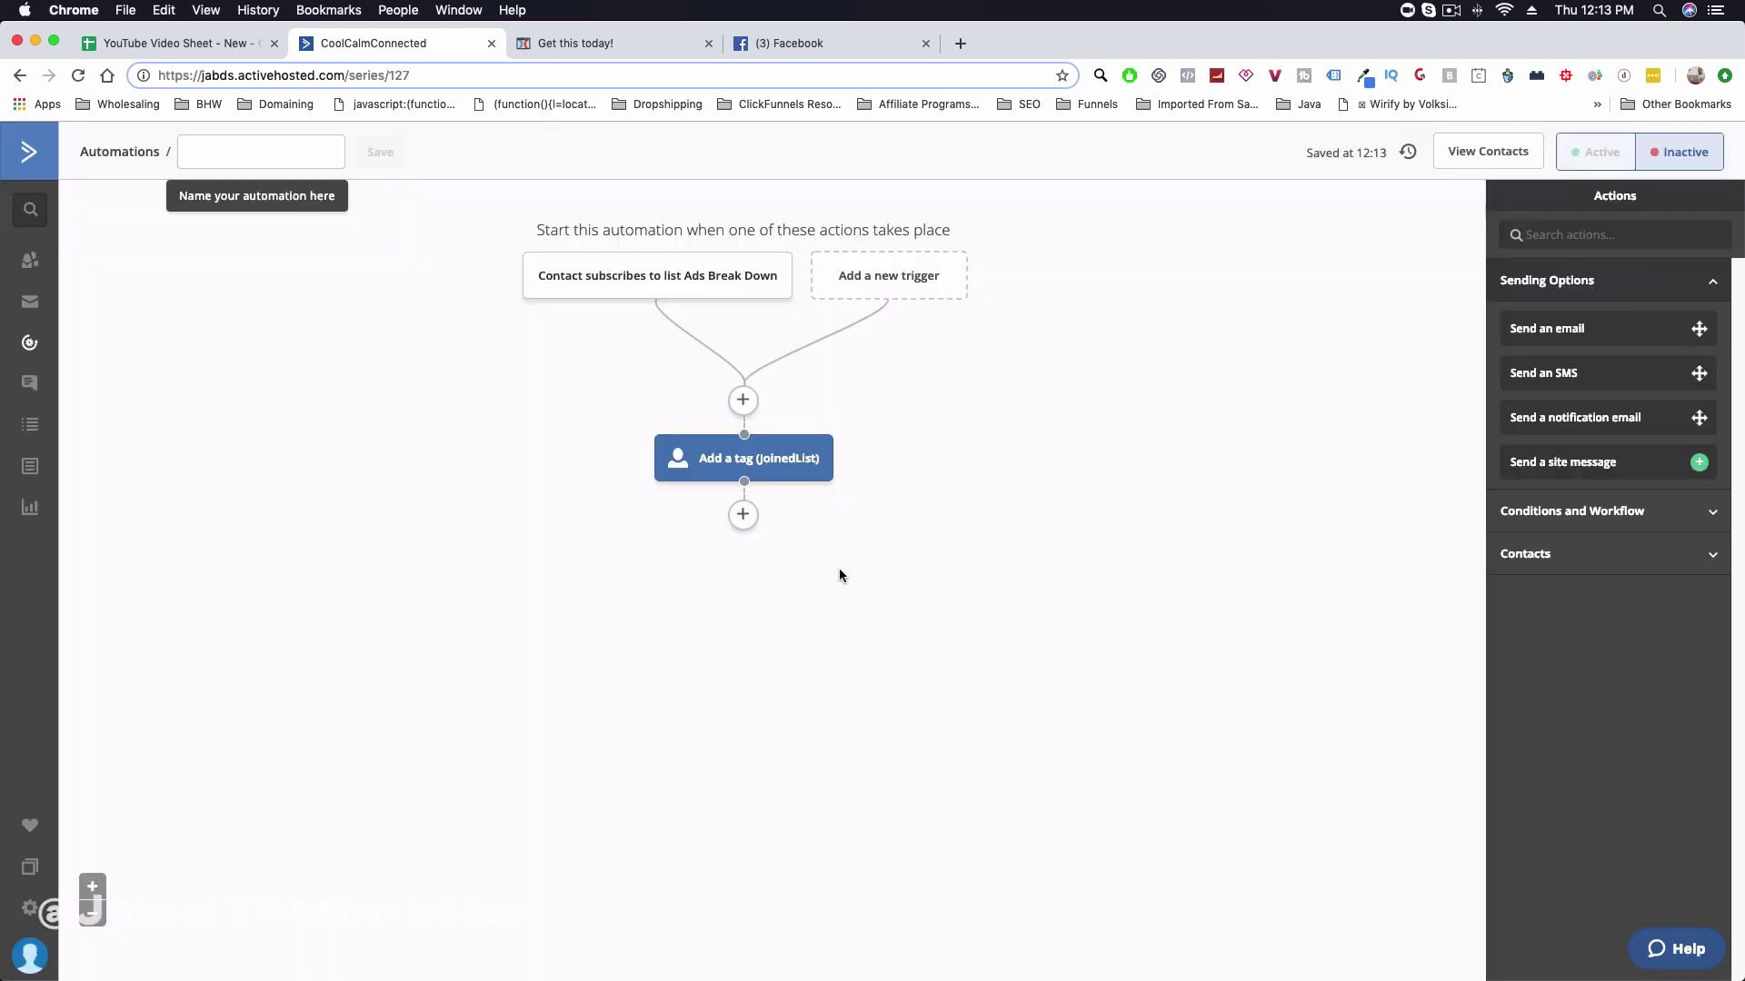
- Set the automation to active and save it under the name Test123
{"action": "left_click", "coordinate": [1581, 160]}
{"action": "left_click", "coordinate": [240, 150]}
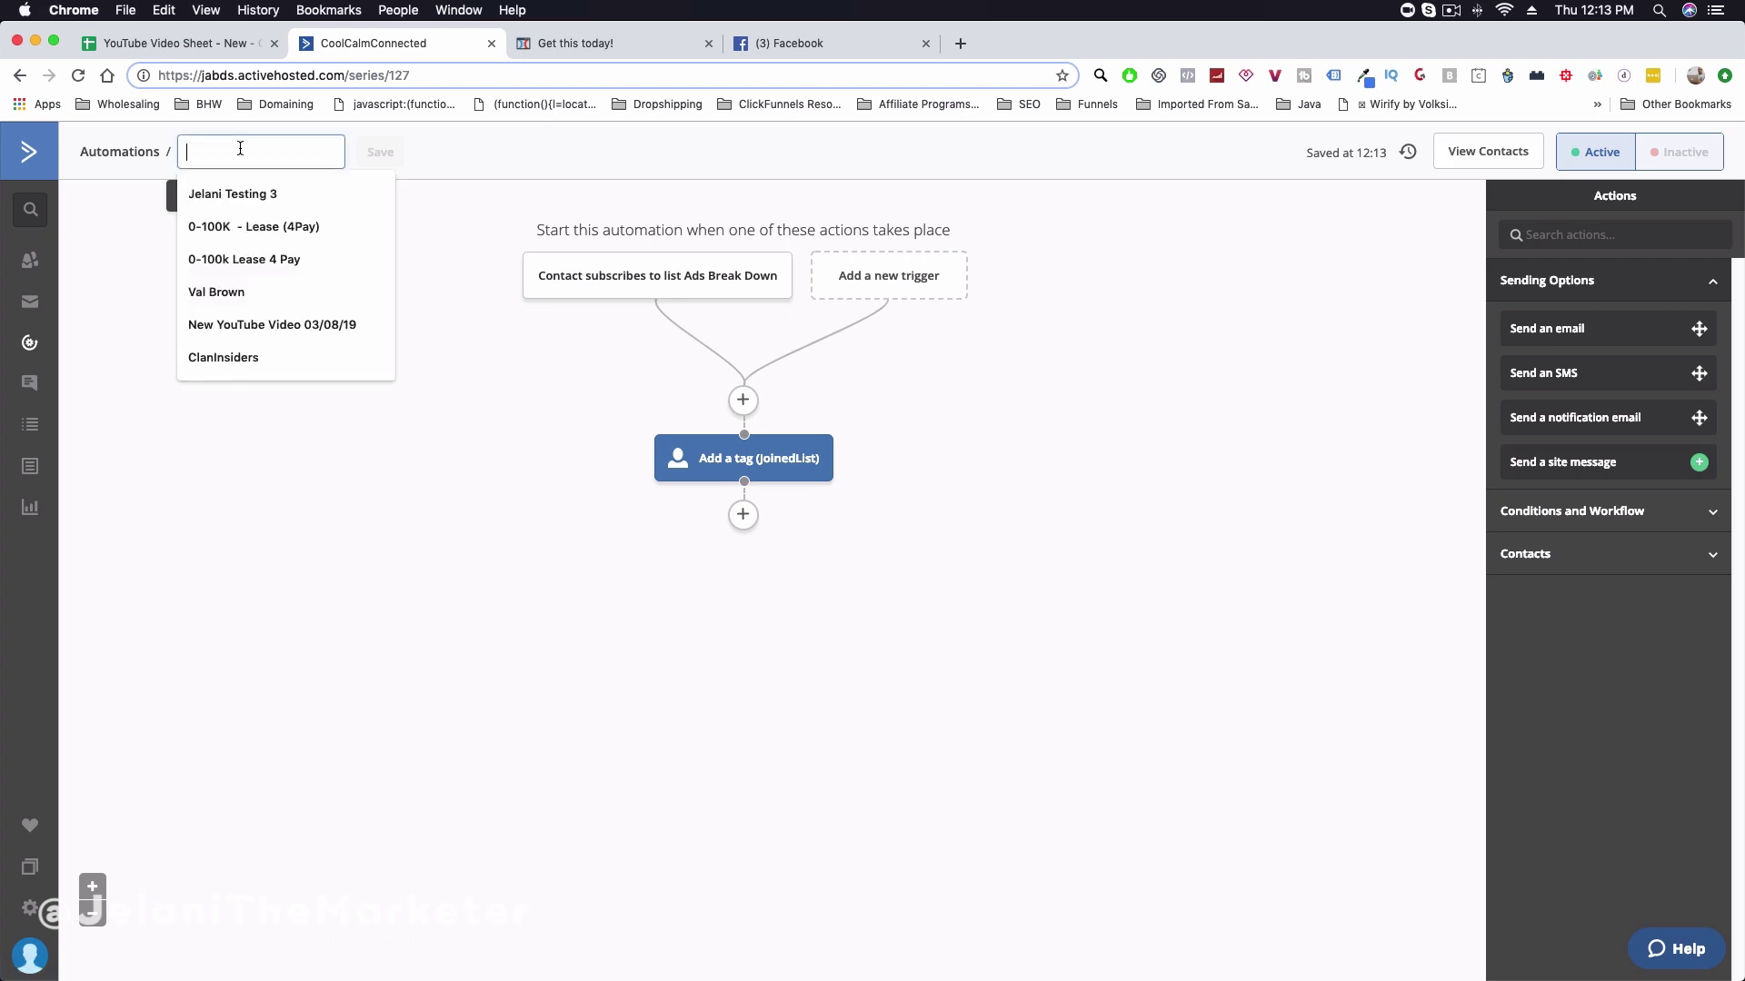
{"action": "type", "text": "Test123"}
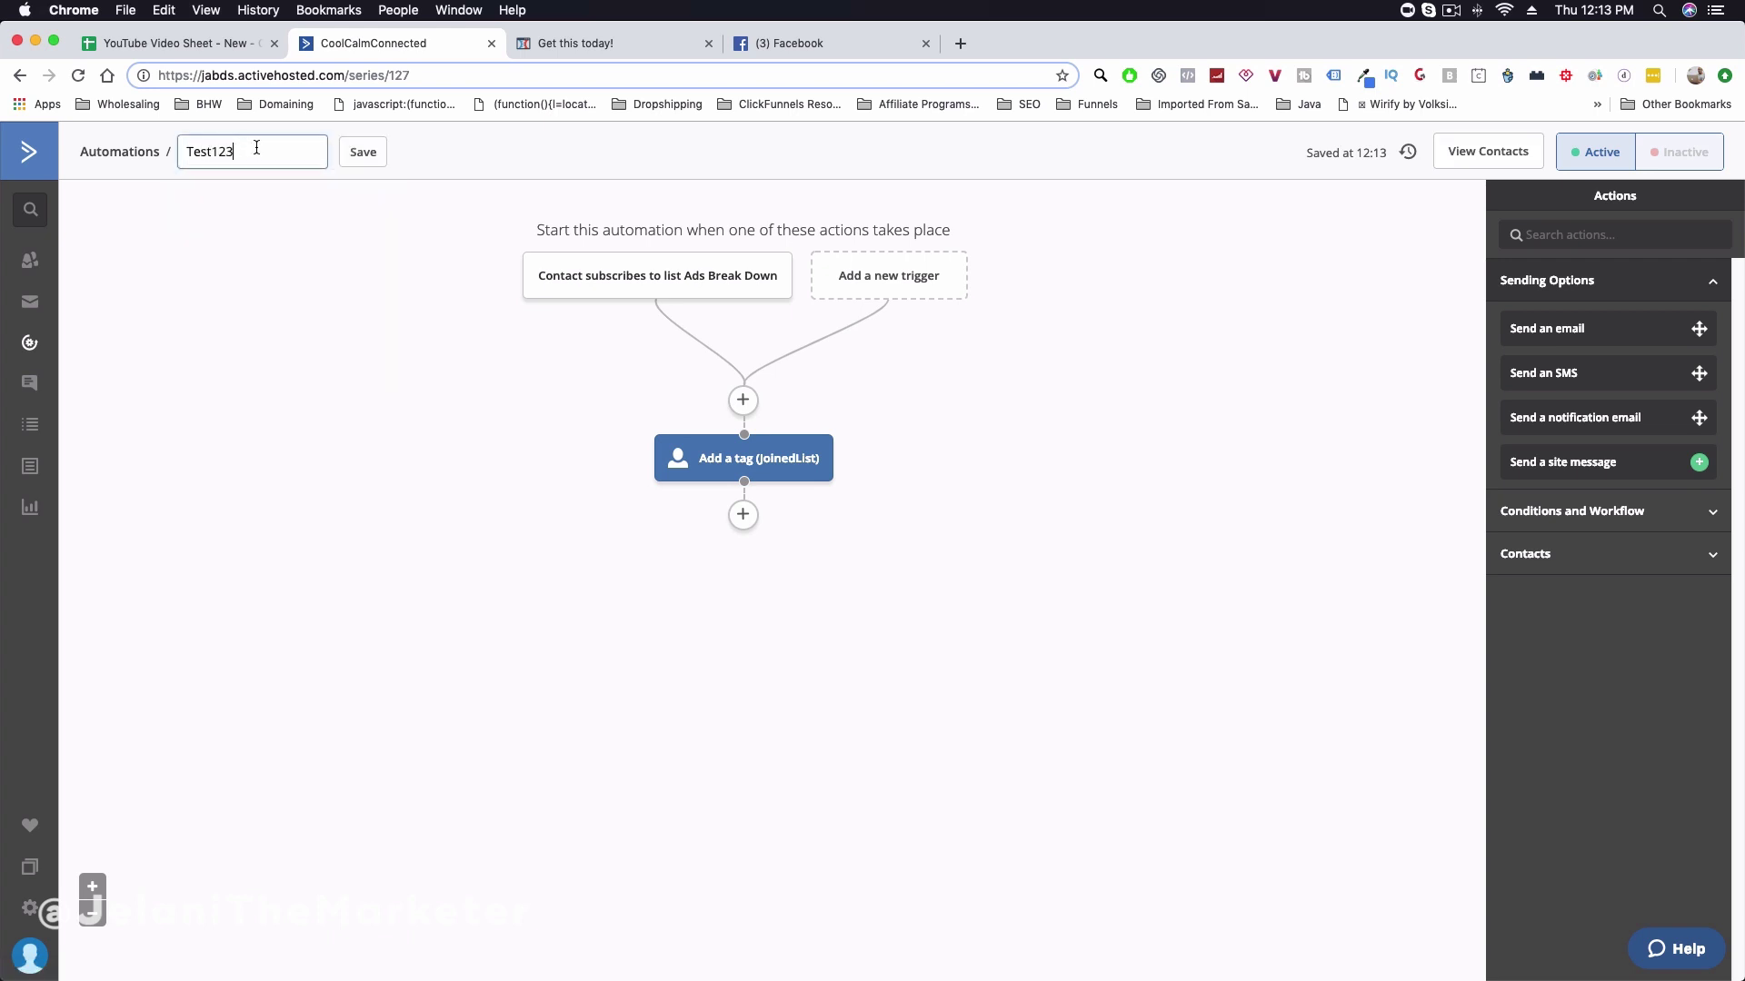
{"action": "left_click", "coordinate": [364, 154]}
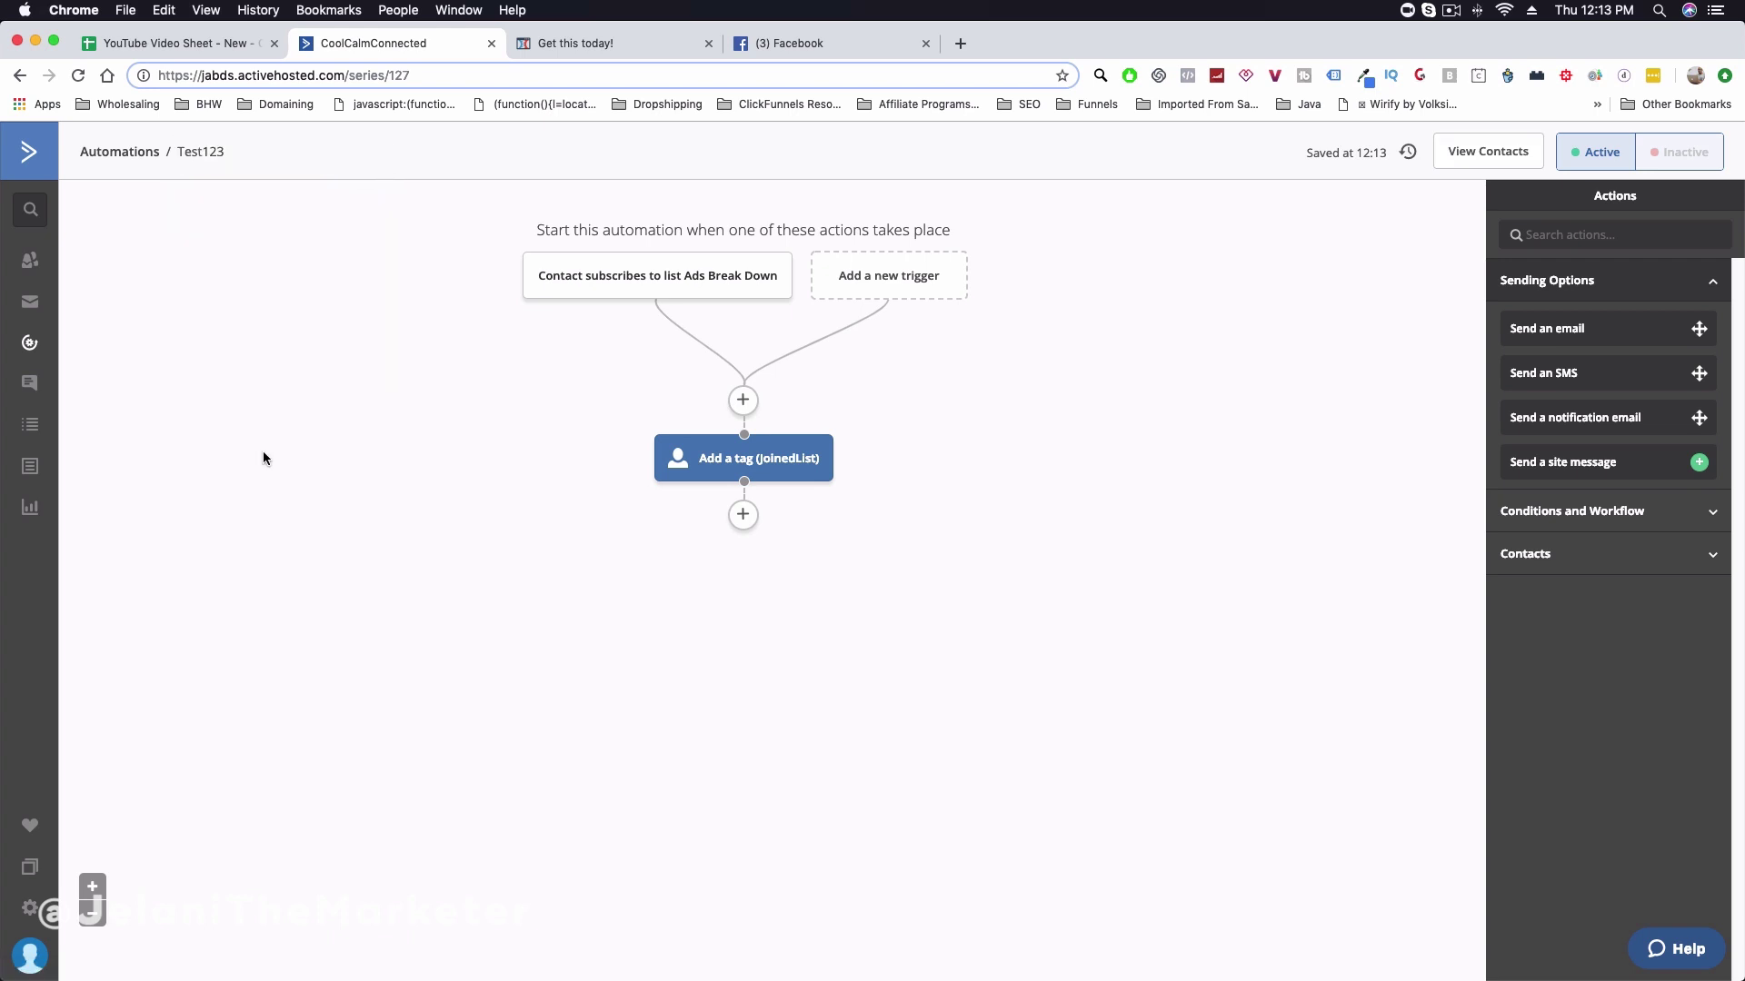
- Create another automation from scratch that starts once when the JoinedList tag is added
{"action": "left_click", "coordinate": [31, 344]}
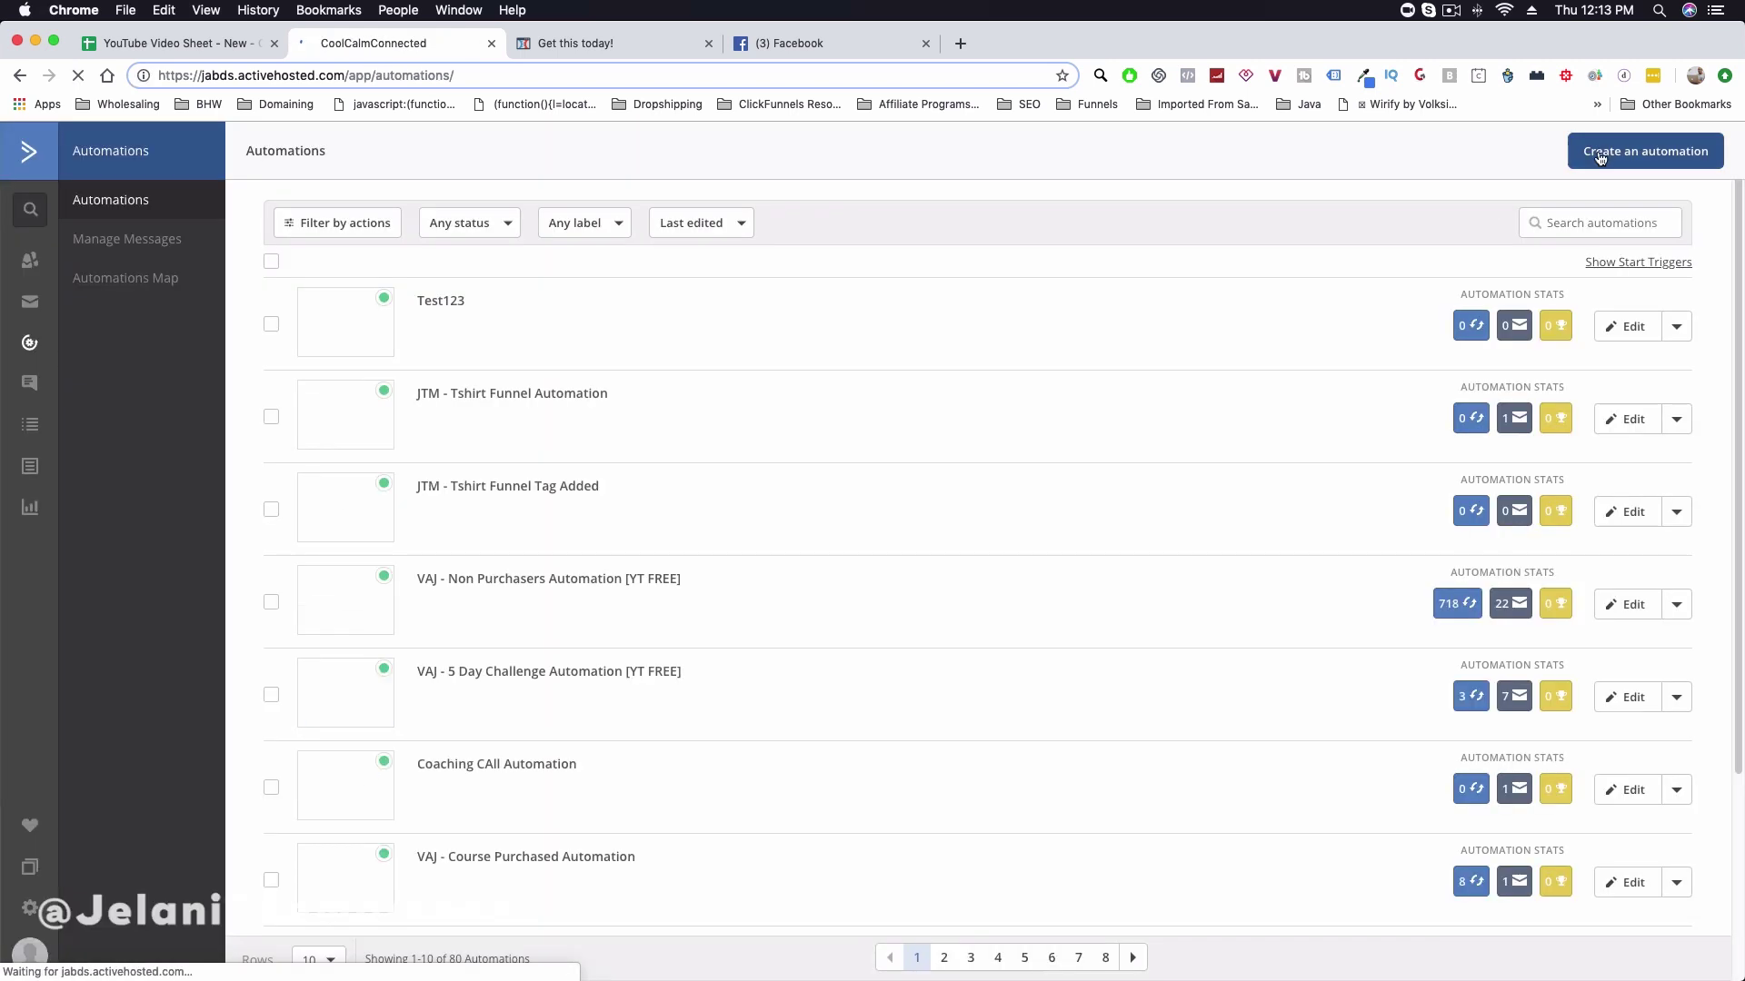
{"action": "left_click", "coordinate": [1640, 151]}
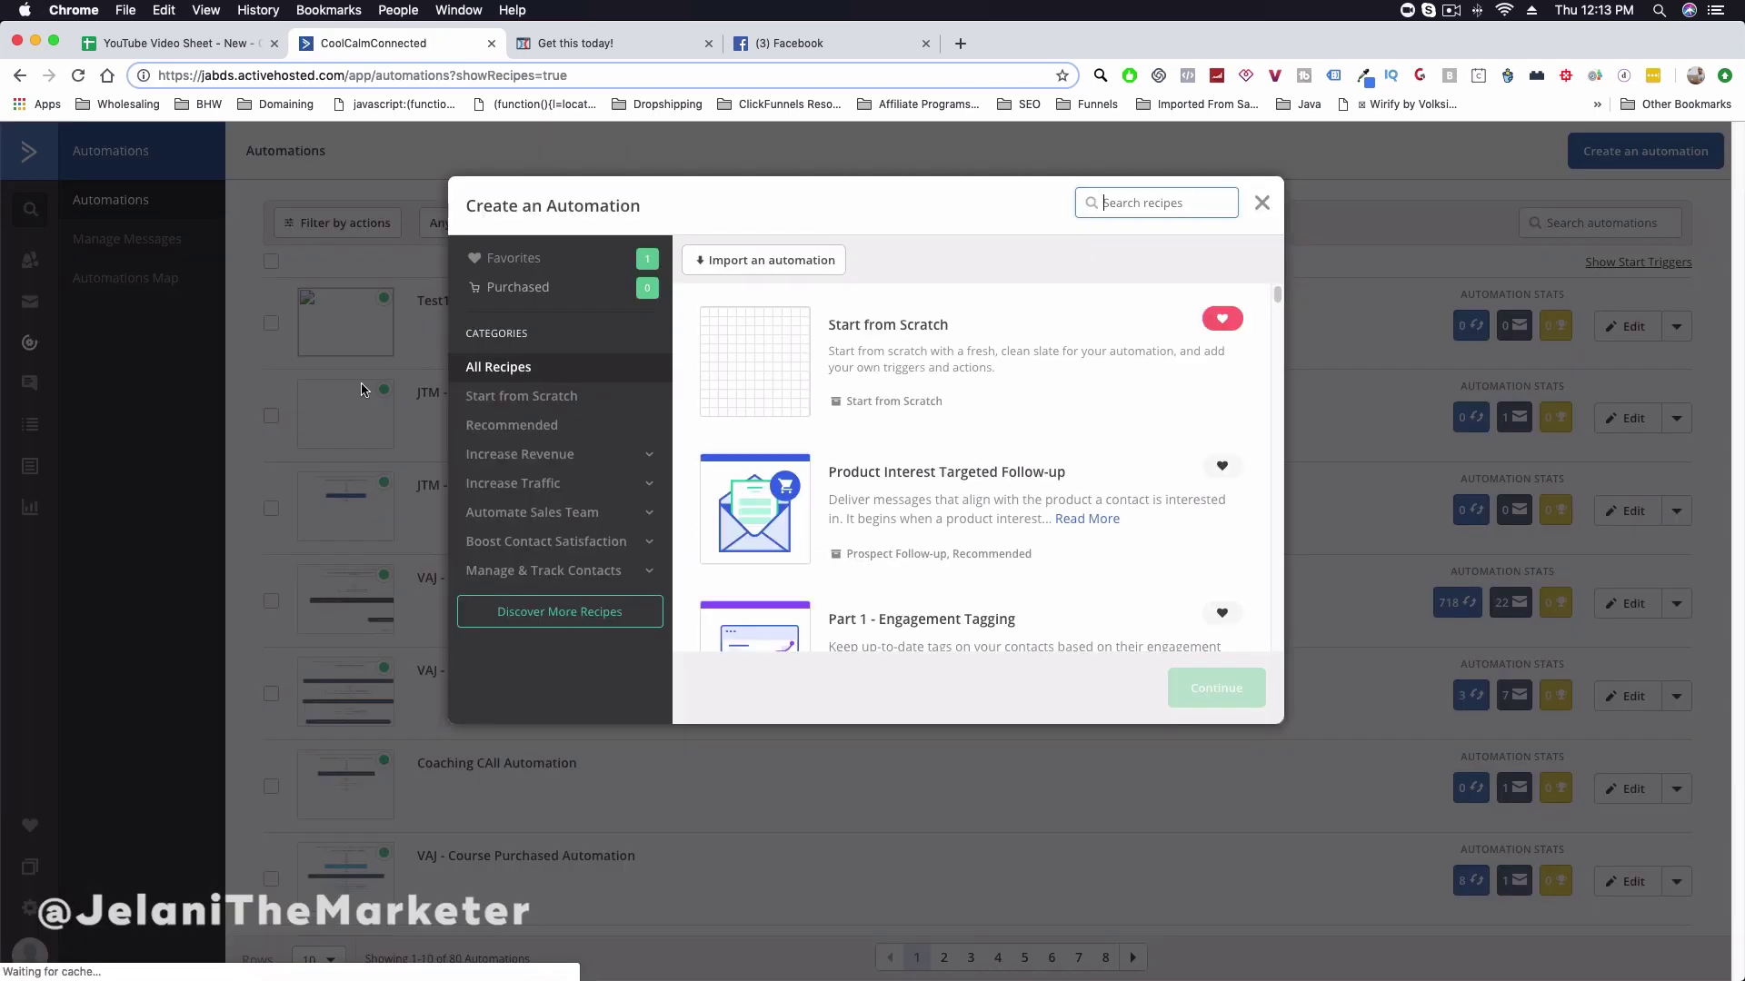
{"action": "left_click", "coordinate": [961, 381]}
{"action": "left_click", "coordinate": [1209, 697]}
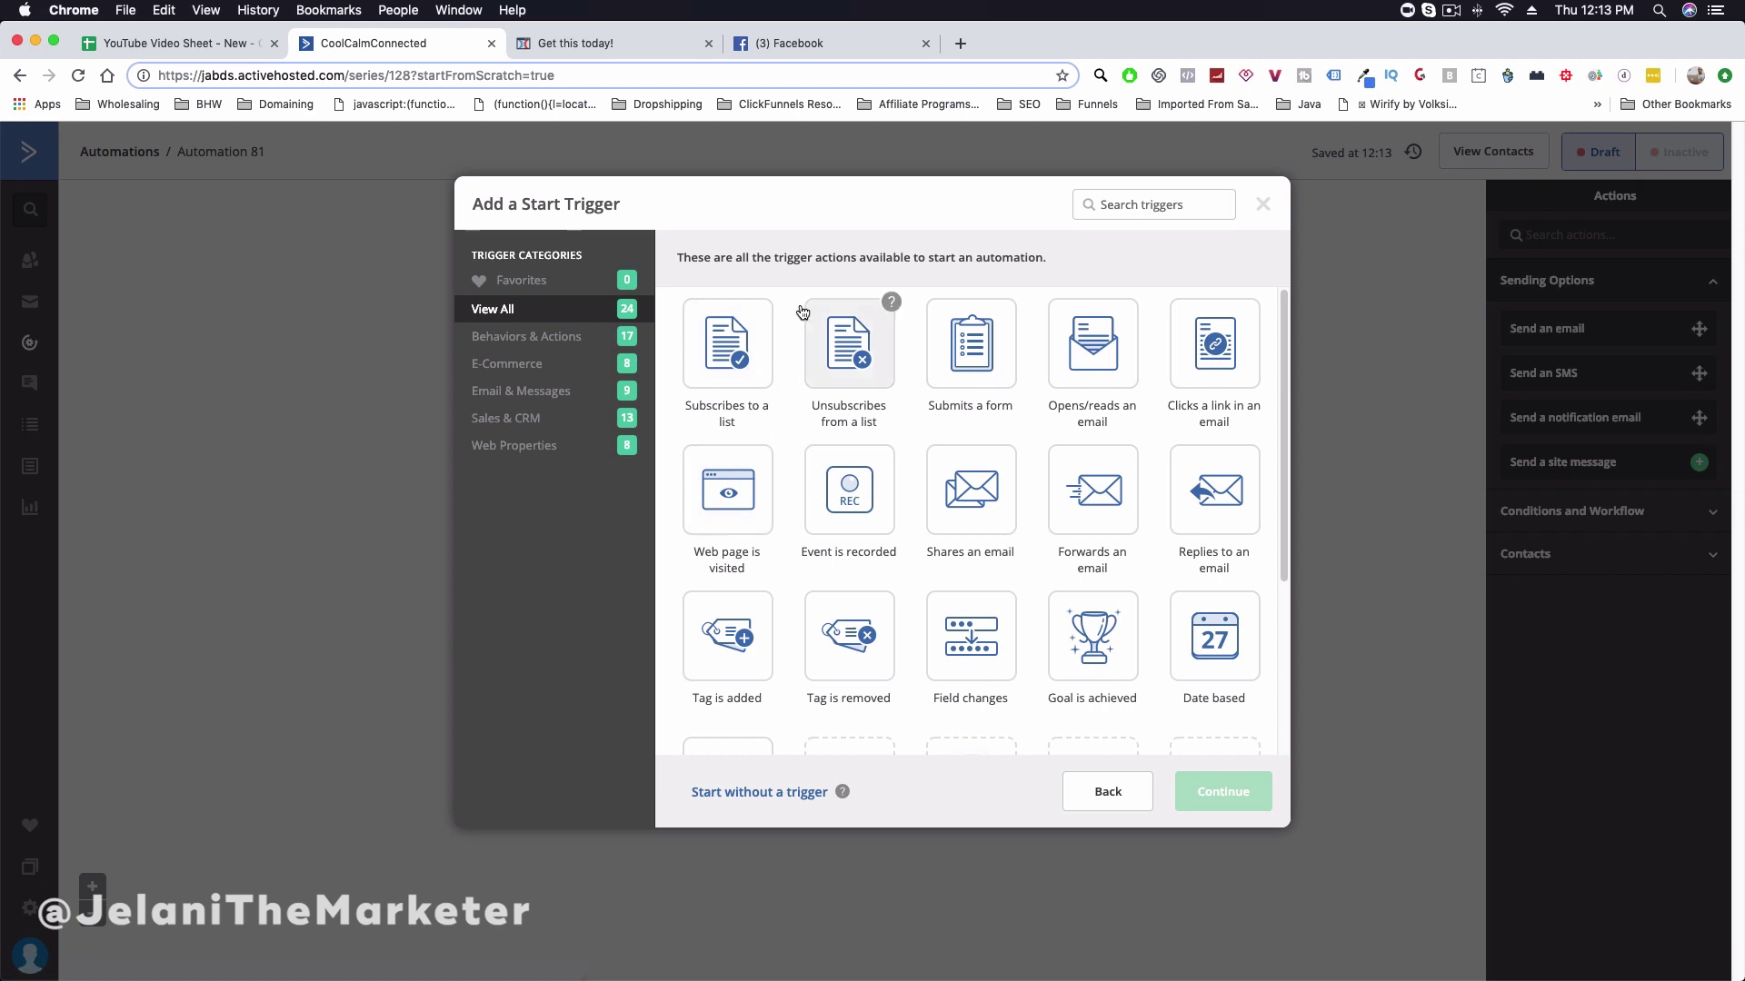
{"action": "left_click", "coordinate": [724, 661]}
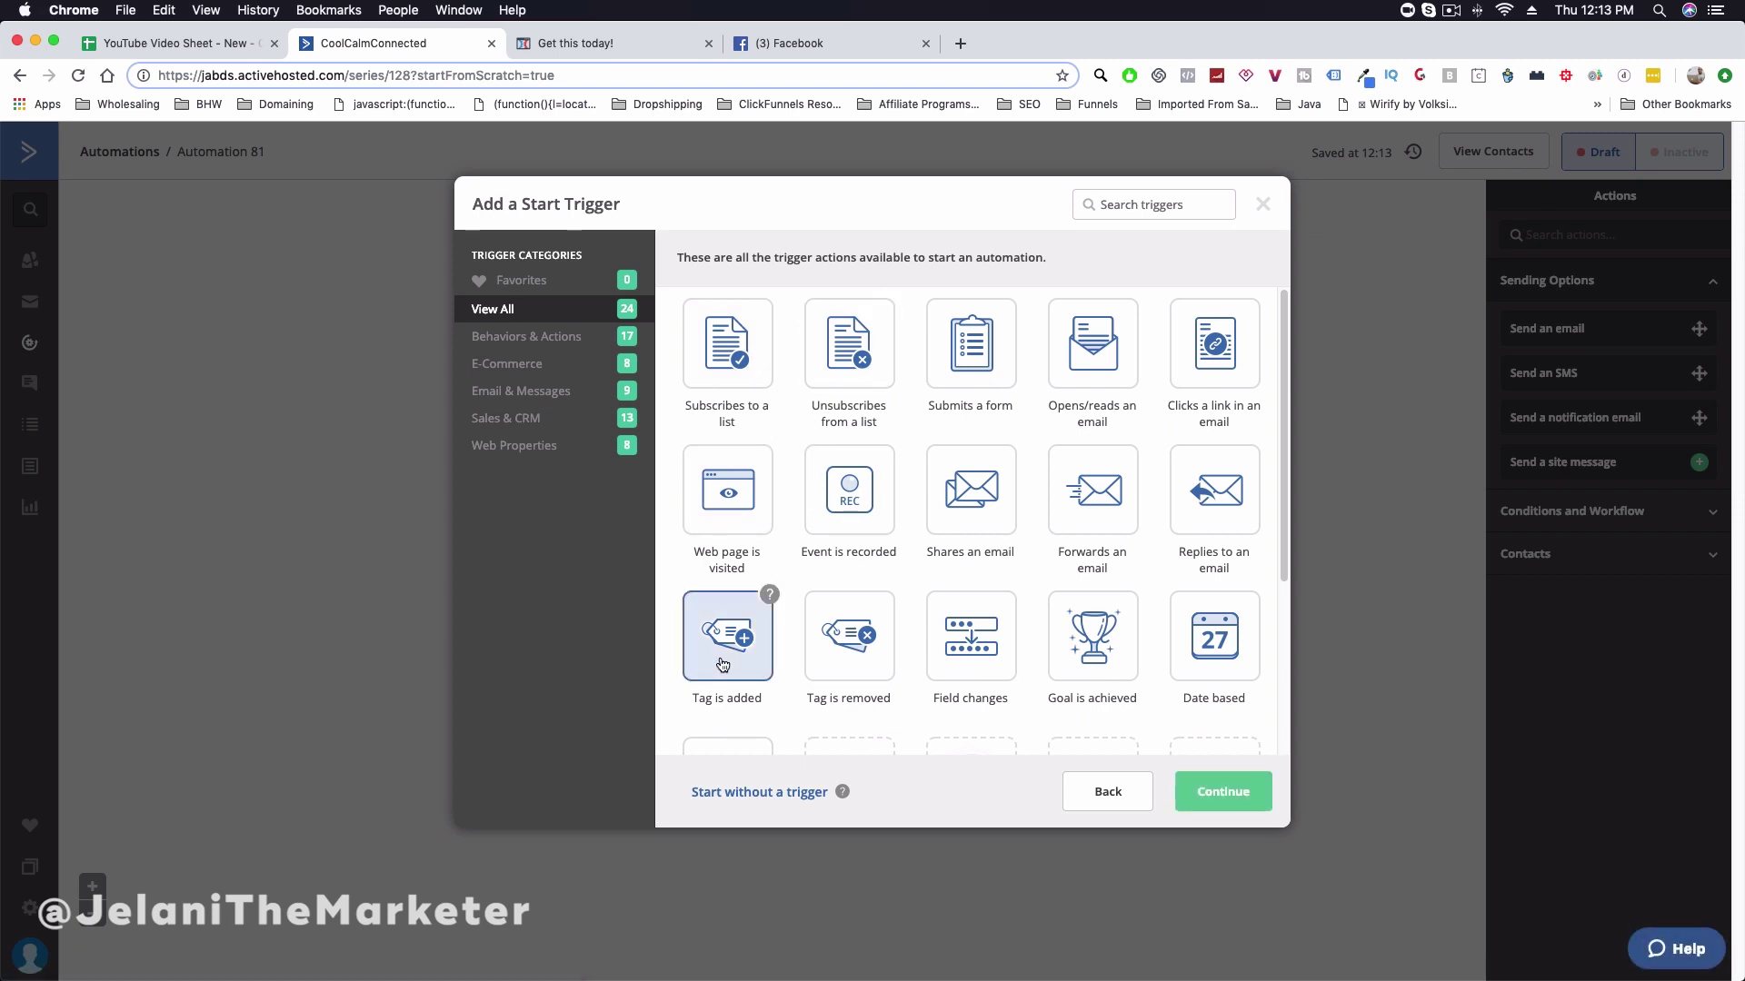
{"action": "left_click", "coordinate": [1224, 792]}
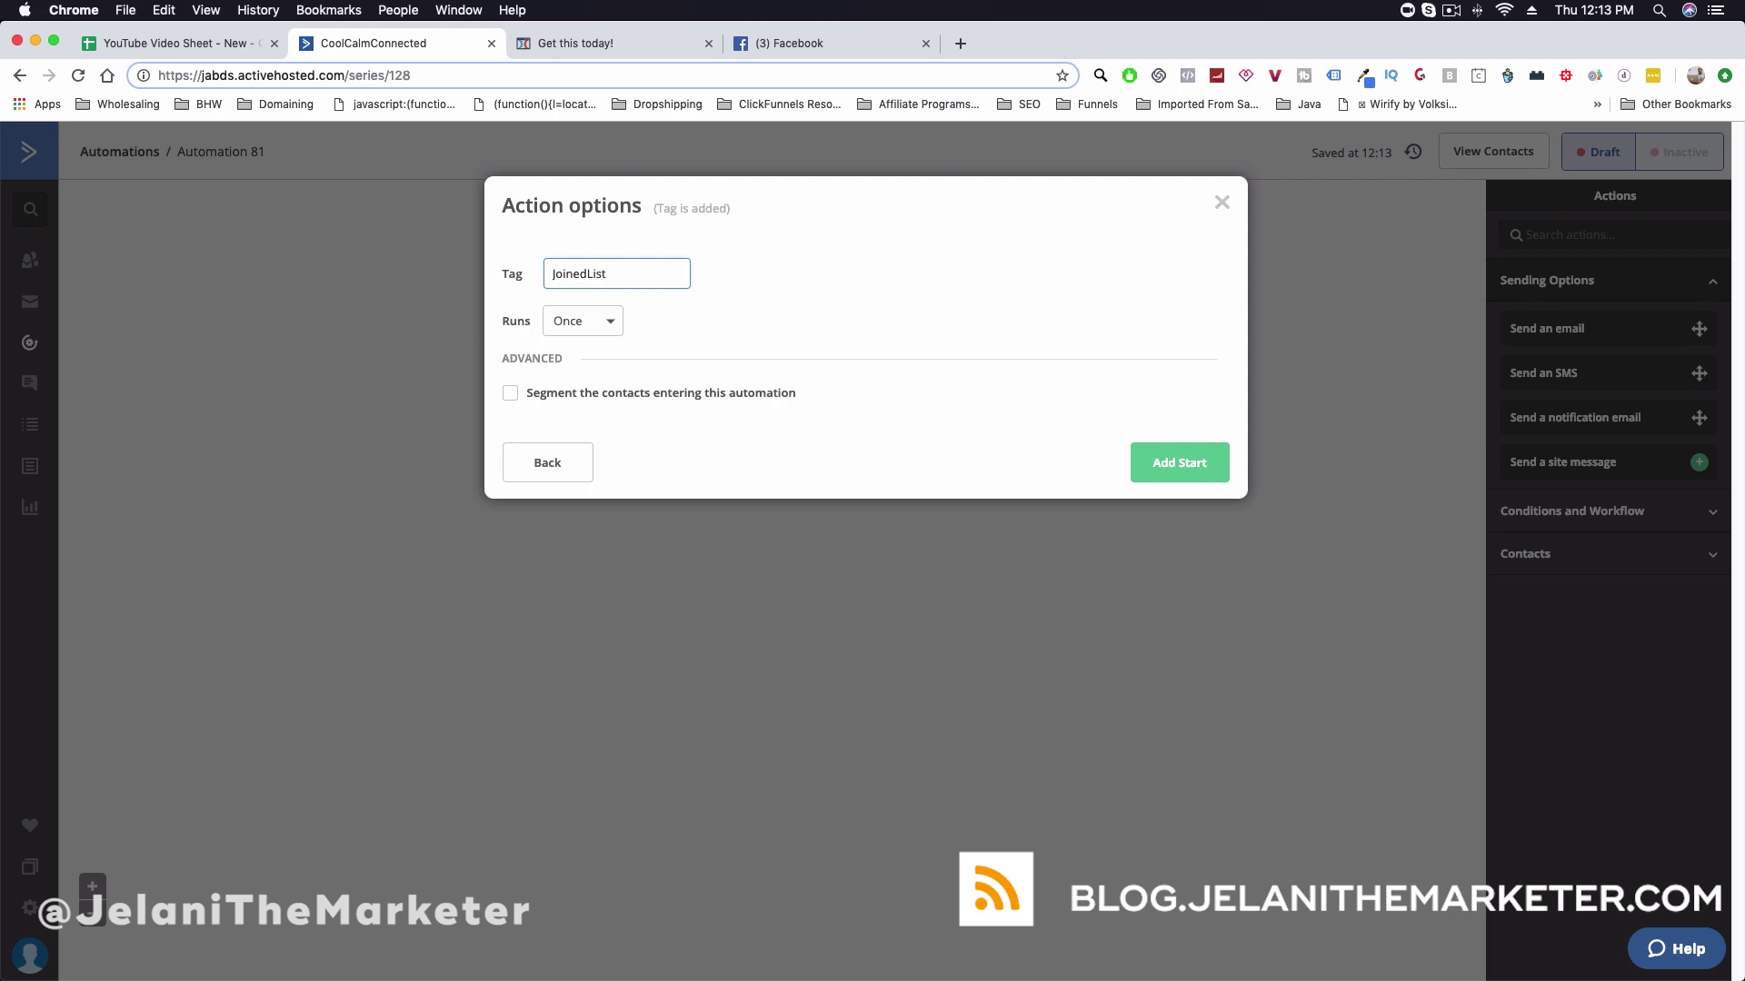
{"action": "left_click", "coordinate": [1185, 461]}
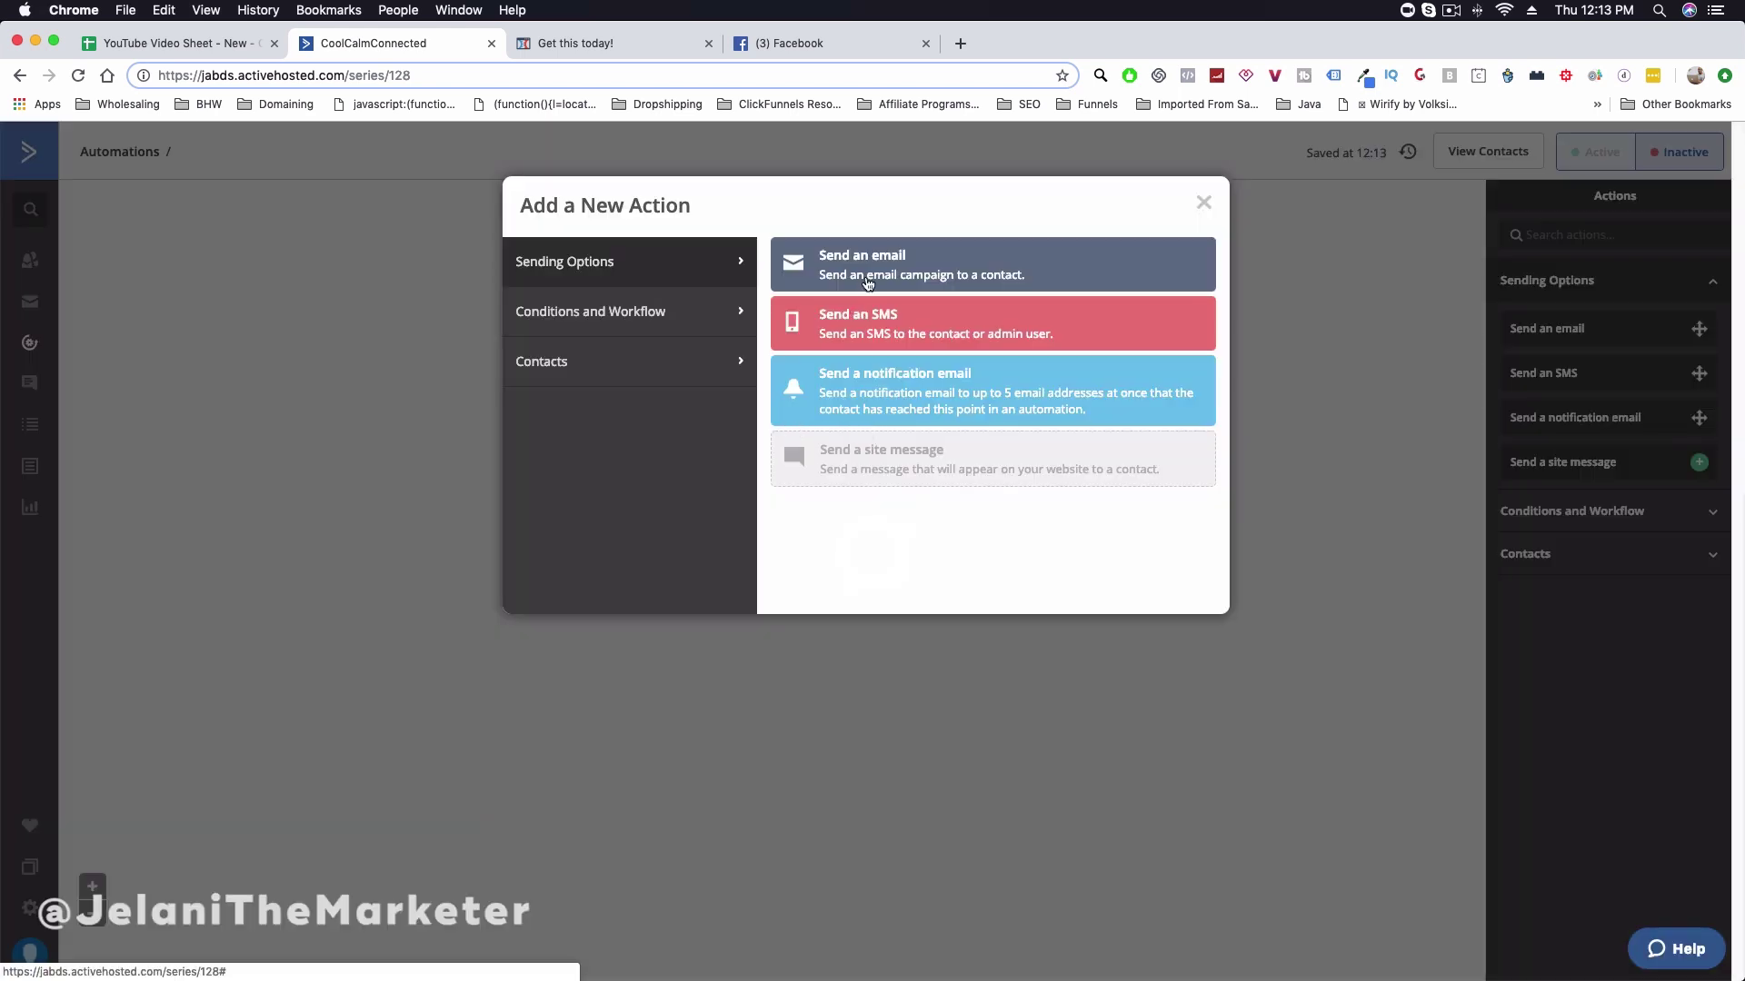
- Add a send-email action to the automation and create a new email named Test123 for it
{"action": "left_click", "coordinate": [864, 275]}
{"action": "left_click", "coordinate": [797, 377]}
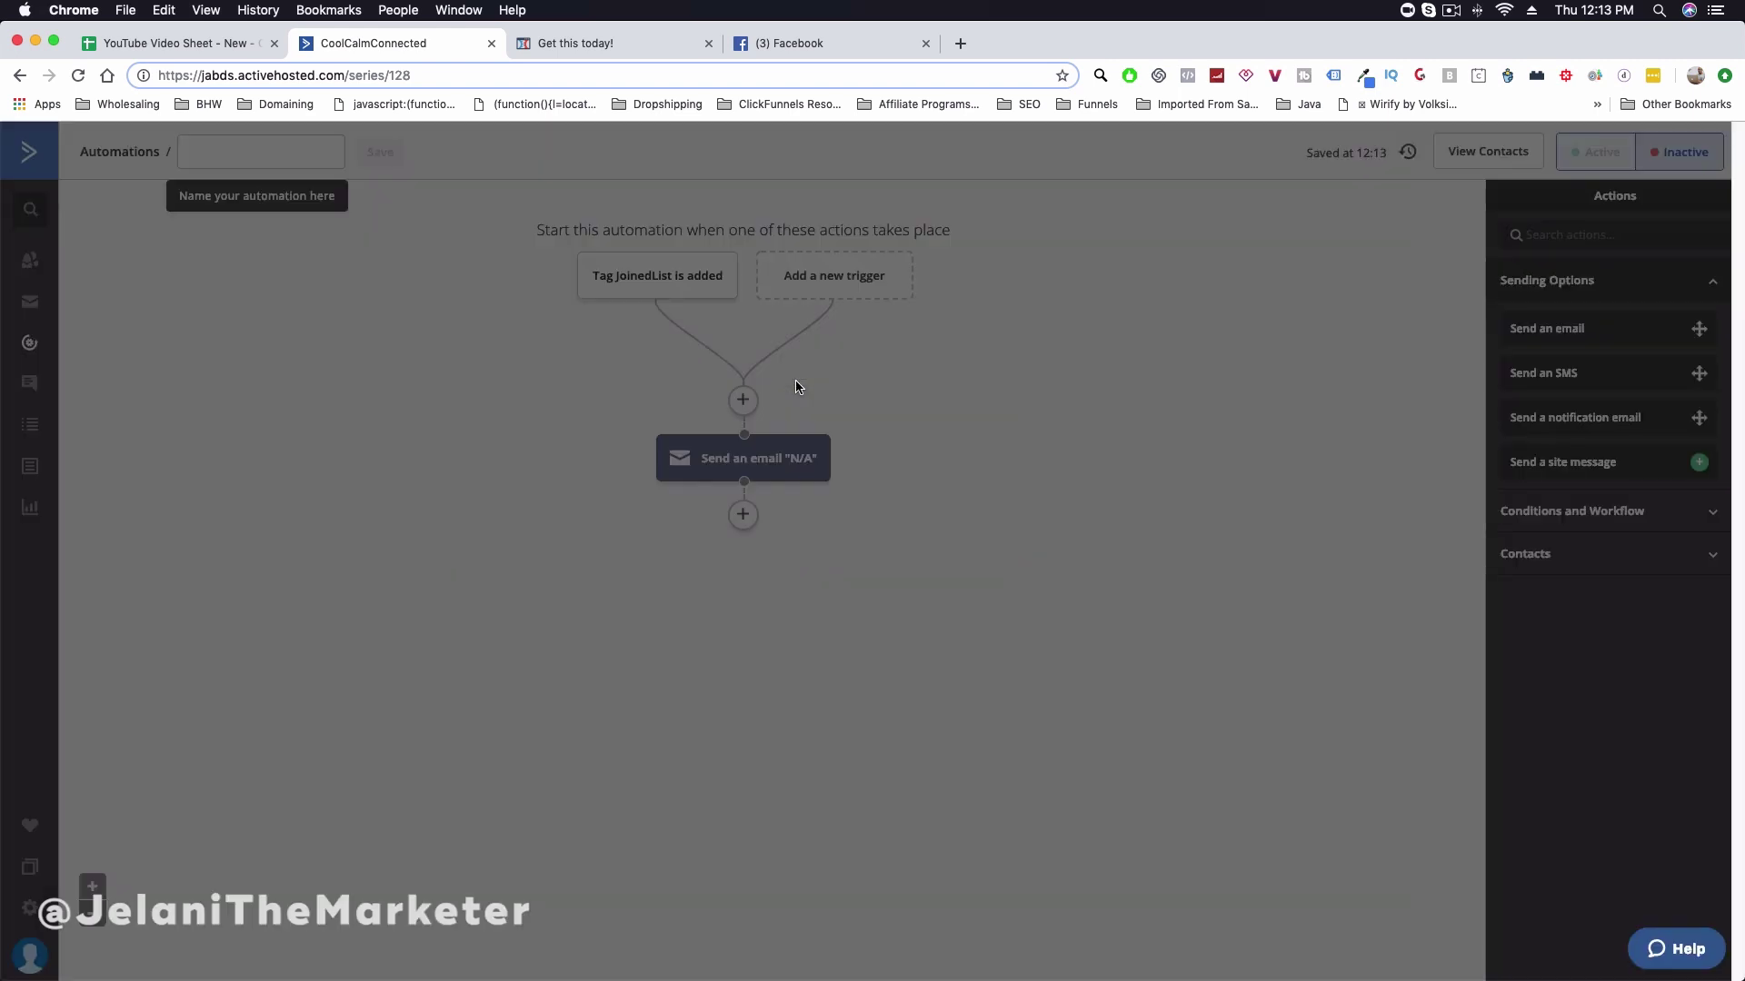
{"action": "left_click", "coordinate": [563, 455]}
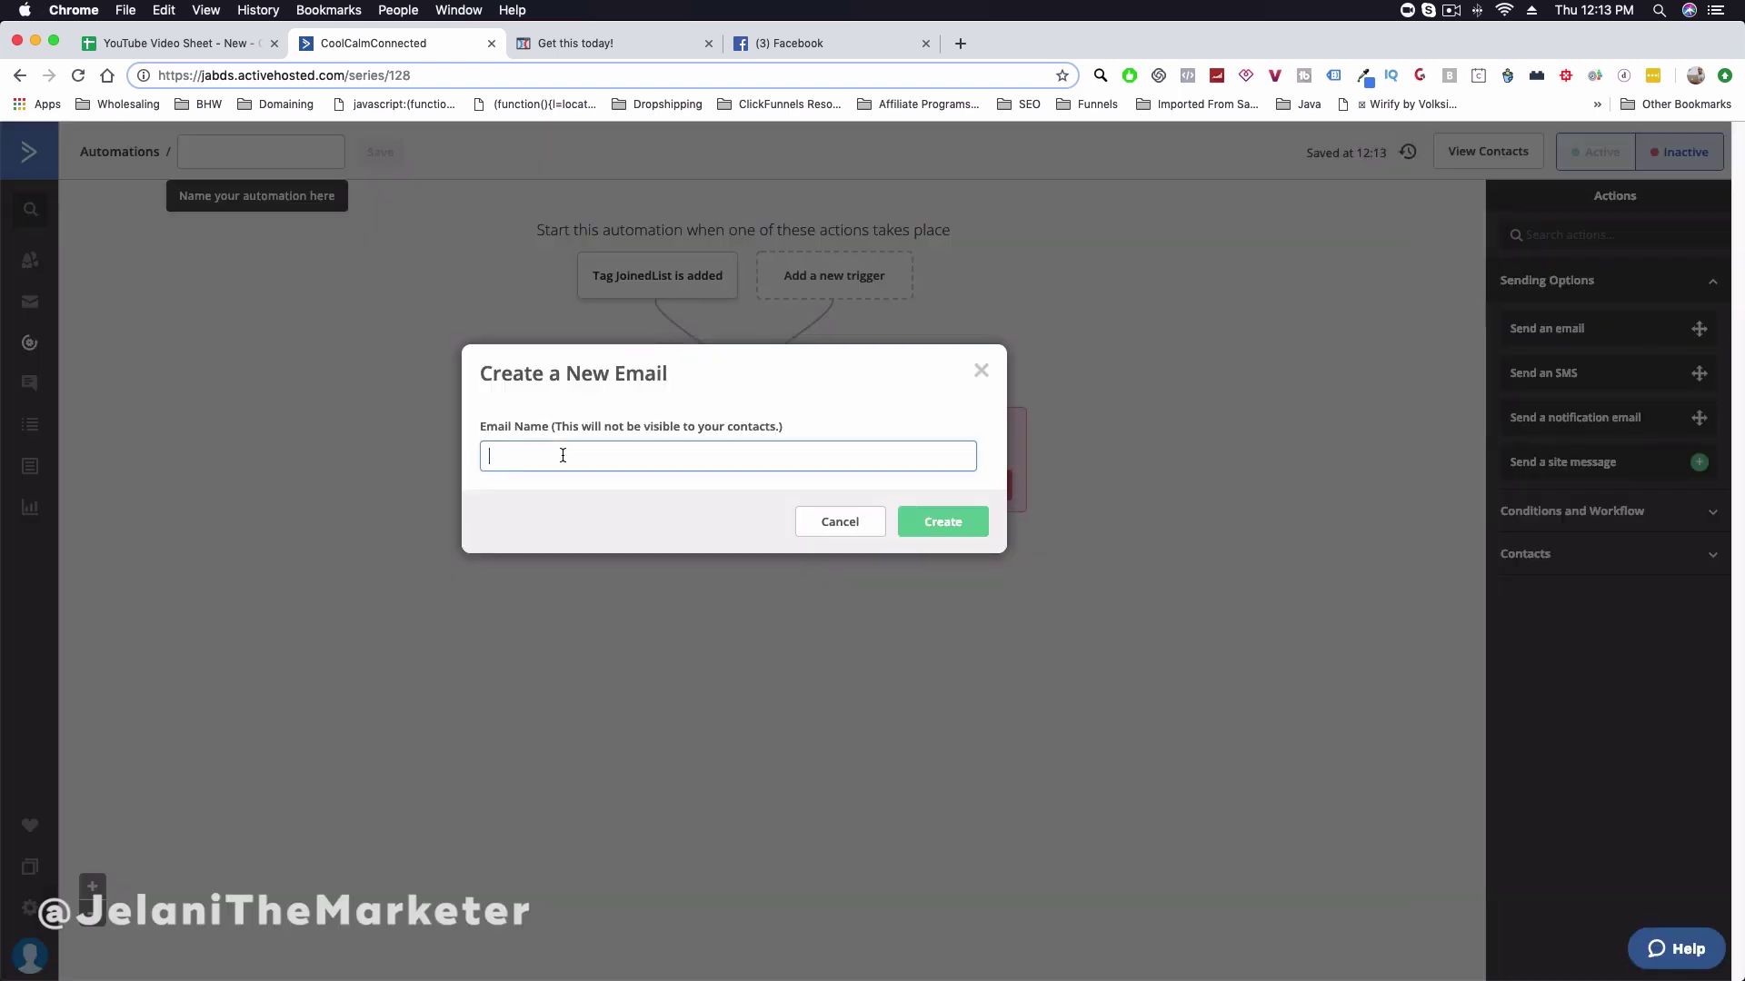
{"action": "left_click", "coordinate": [904, 520]}
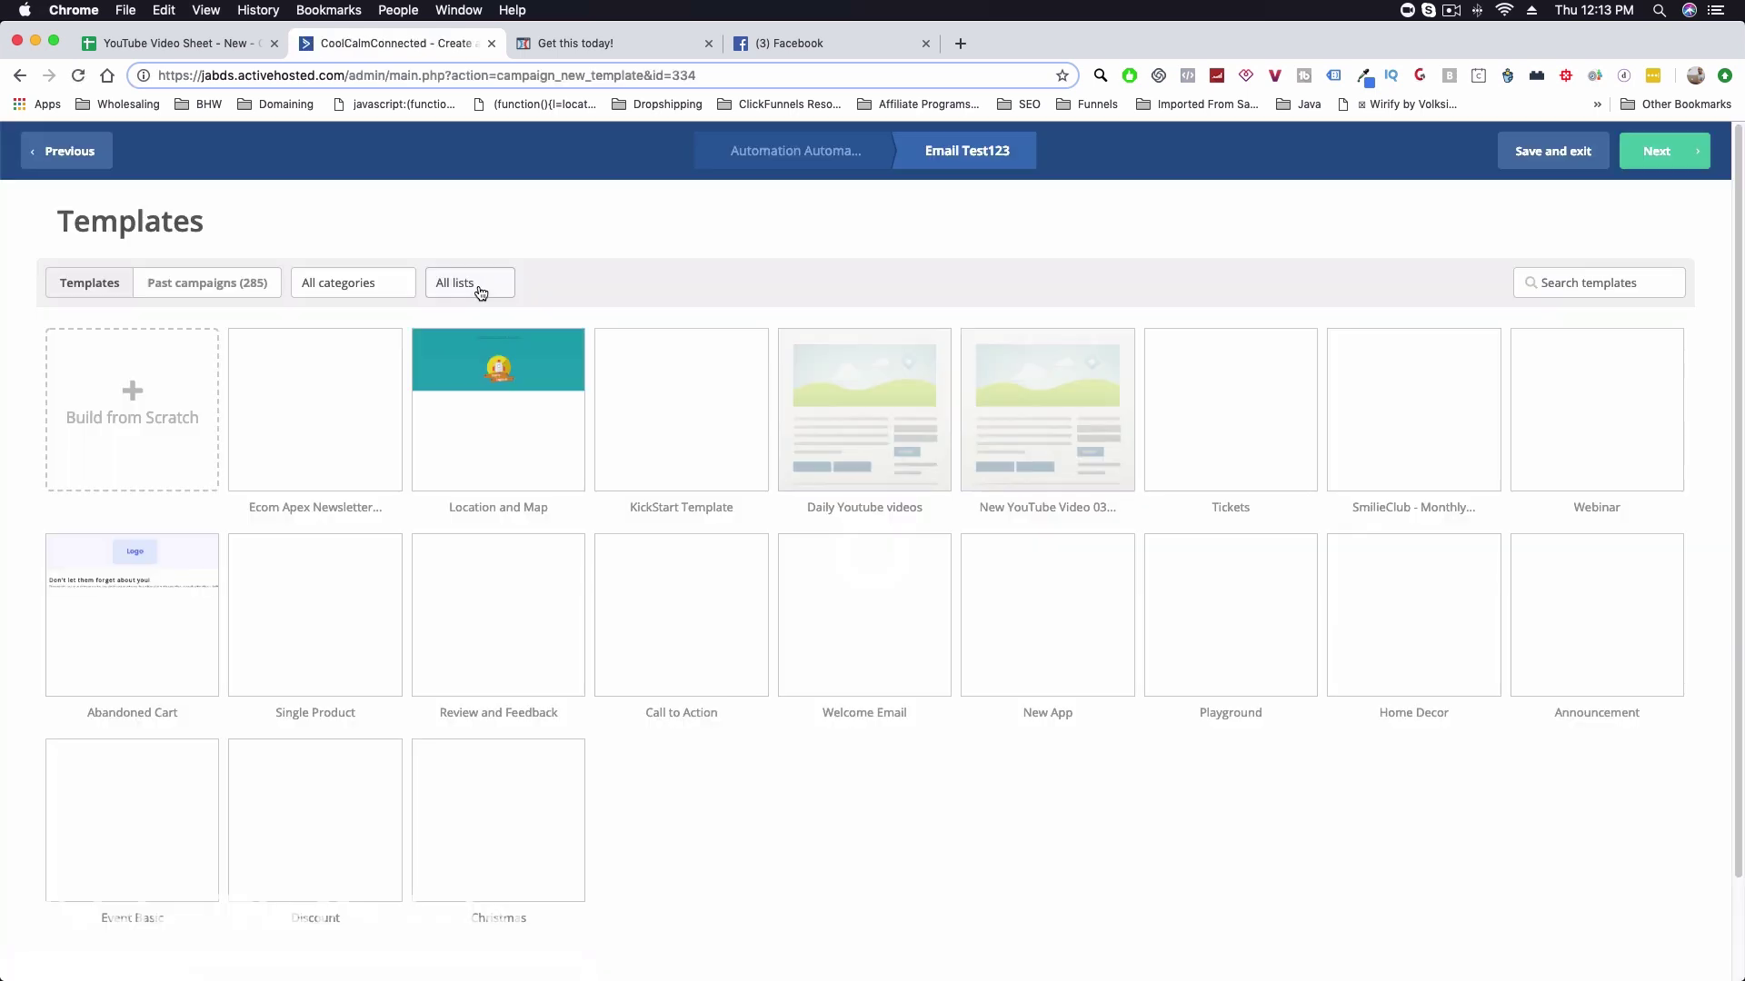
- Base the email on the Ecom Apex Newsletter template with the subject "test", and set the automation to active
{"action": "left_click", "coordinate": [315, 367]}
{"action": "left_click", "coordinate": [1056, 399]}
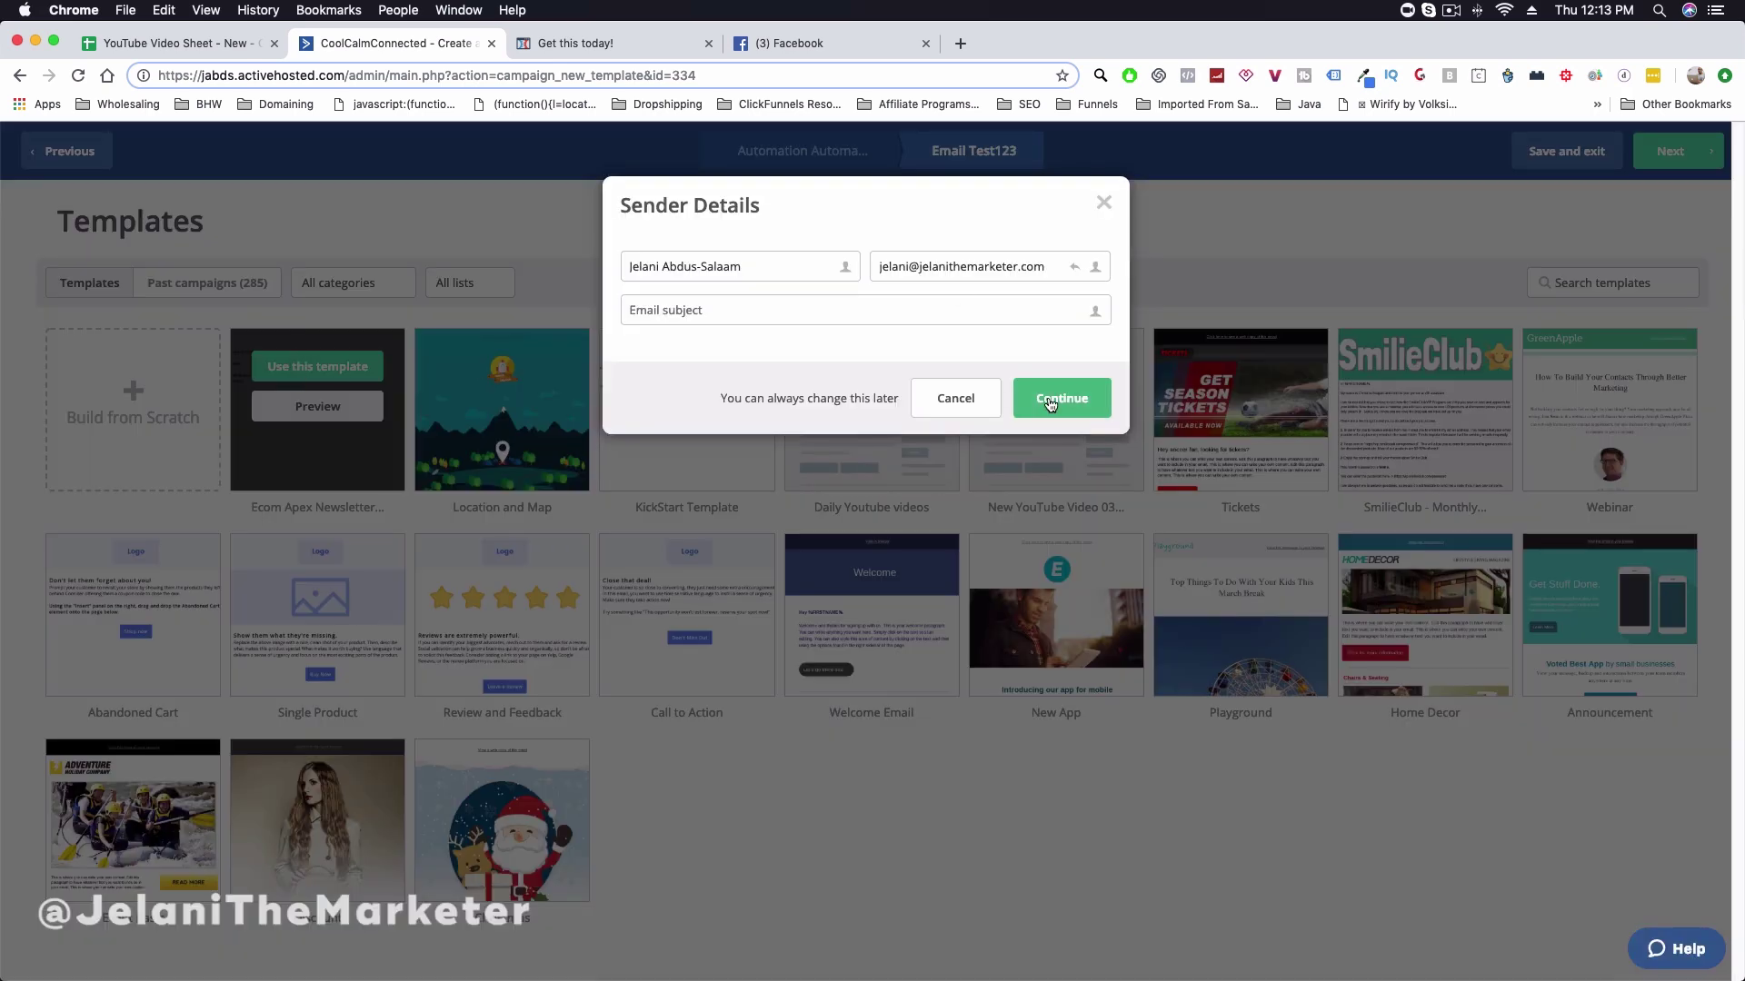
{"action": "left_click", "coordinate": [1034, 189]}
{"action": "left_click", "coordinate": [775, 310]}
{"action": "type", "text": "test"}
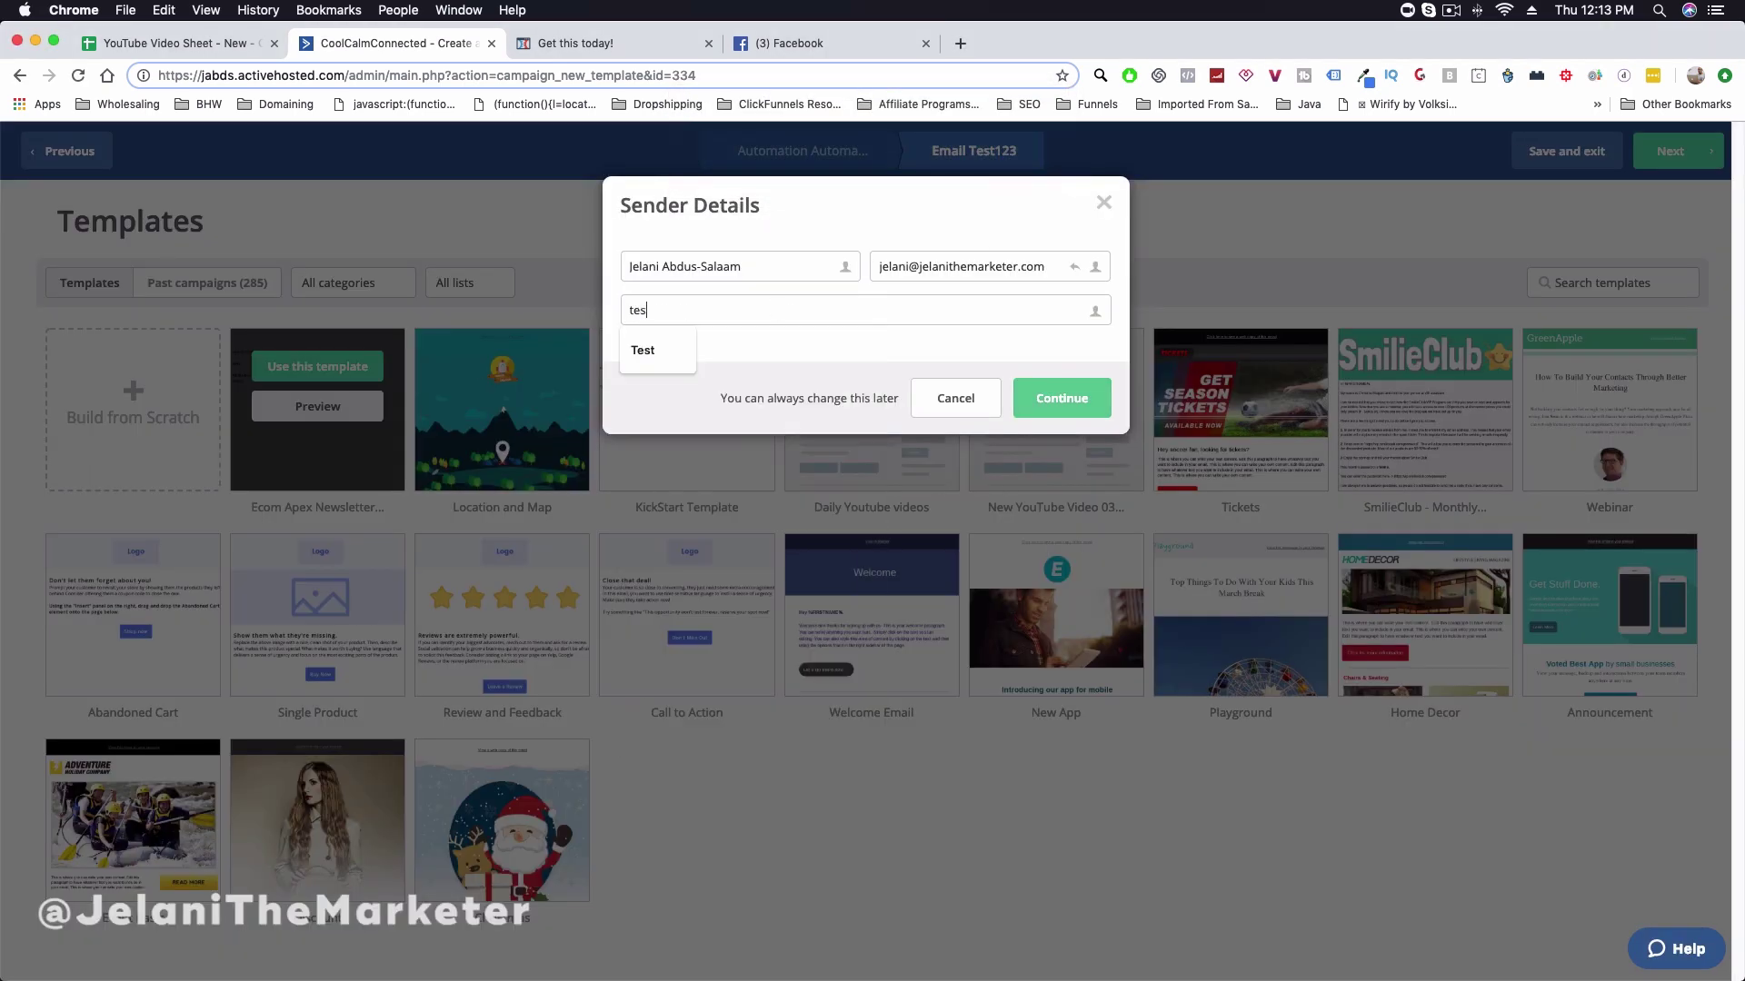
{"action": "left_click", "coordinate": [1055, 398]}
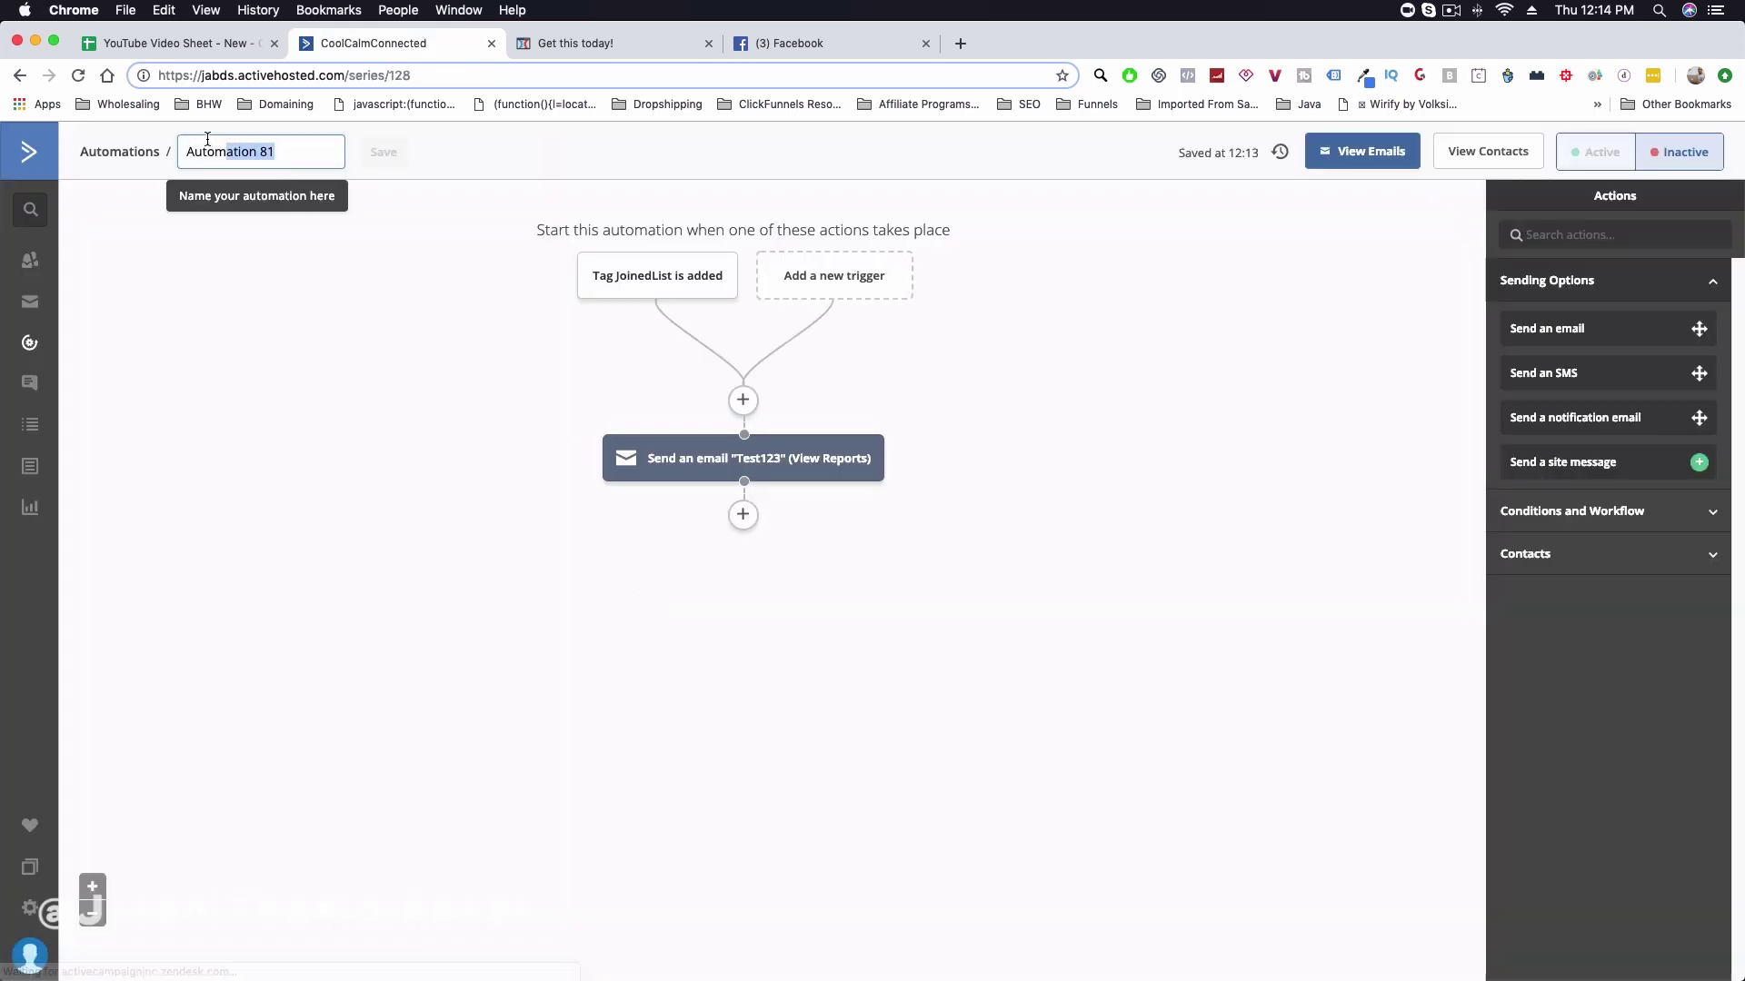
{"action": "left_click", "coordinate": [1593, 156]}
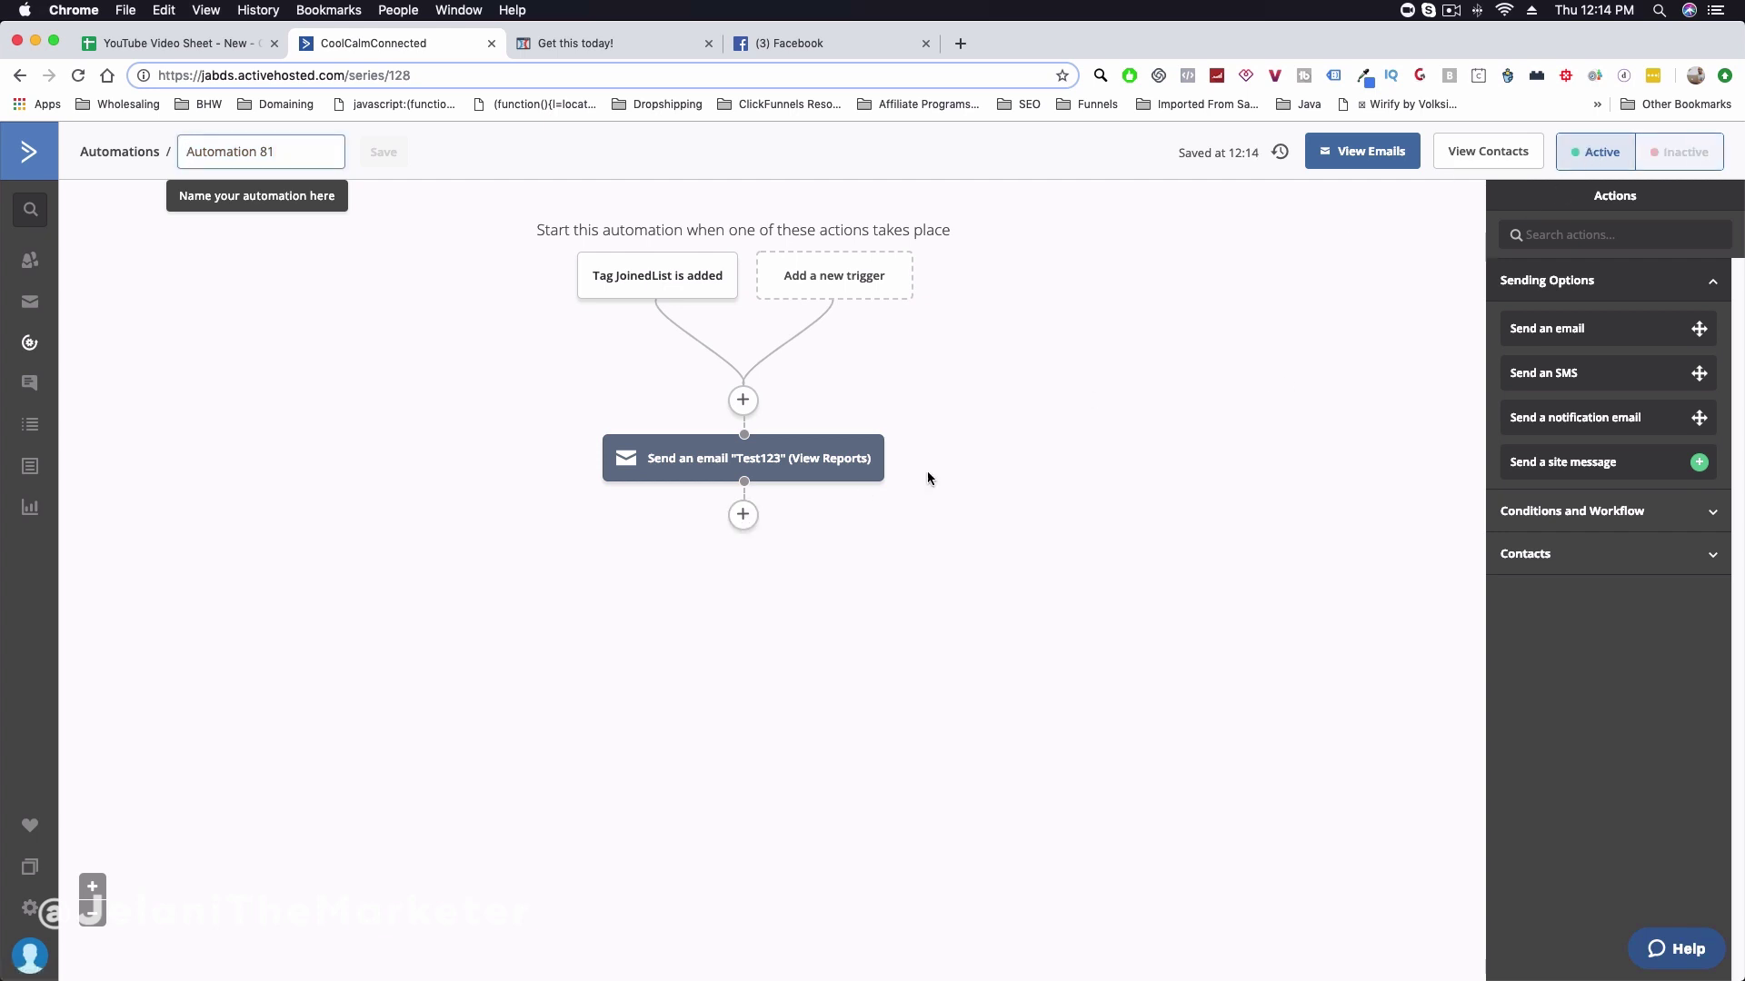
- Add a wait condition of 1 day after the Test123 email action in the automation
{"action": "left_click", "coordinate": [743, 515]}
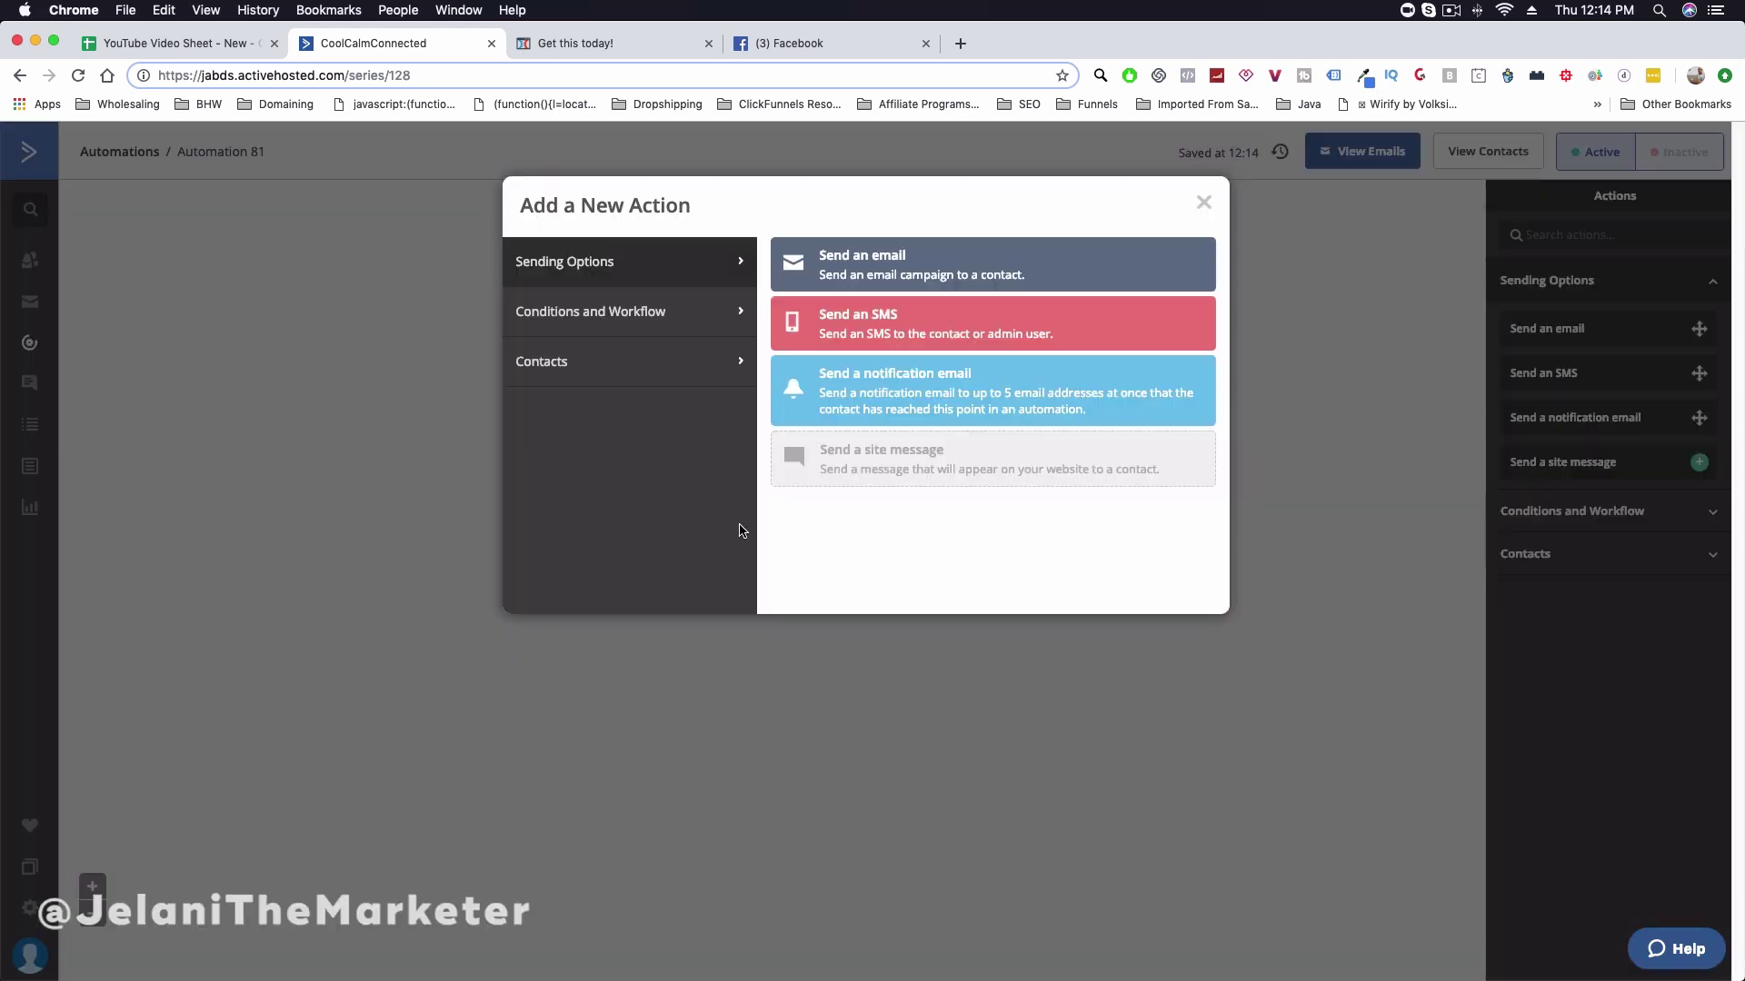
{"action": "left_click", "coordinate": [581, 305]}
{"action": "left_click", "coordinate": [816, 270]}
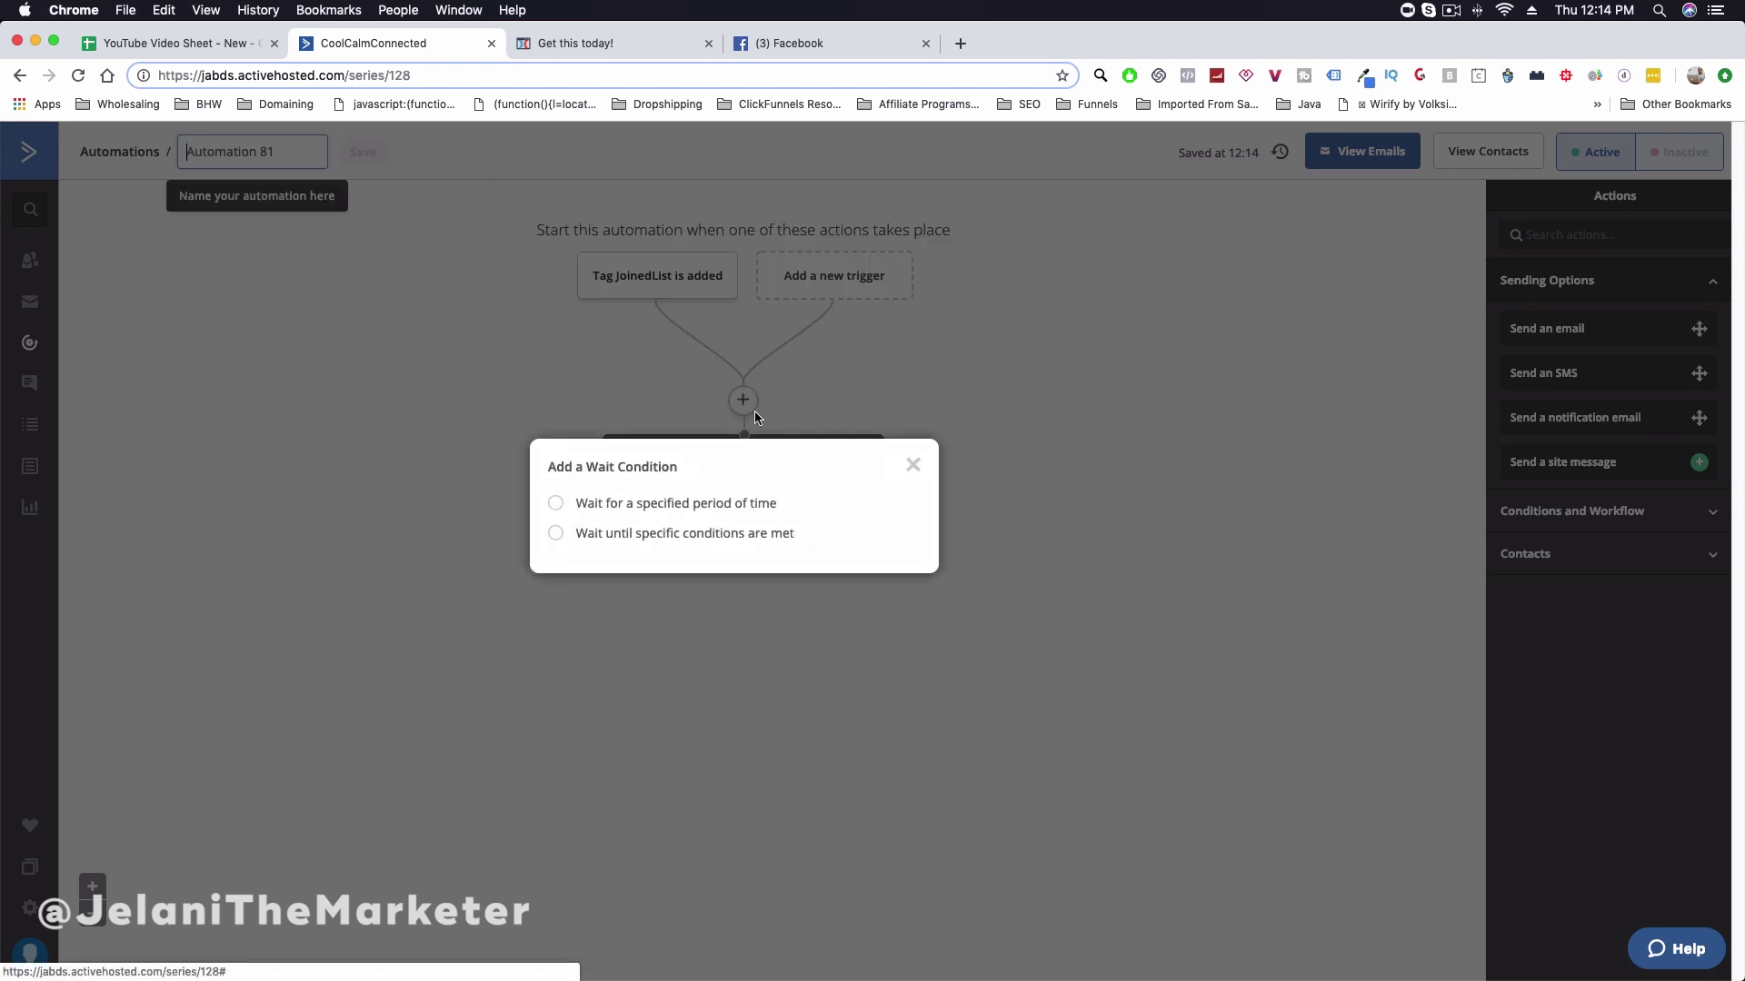
{"action": "left_click", "coordinate": [625, 511]}
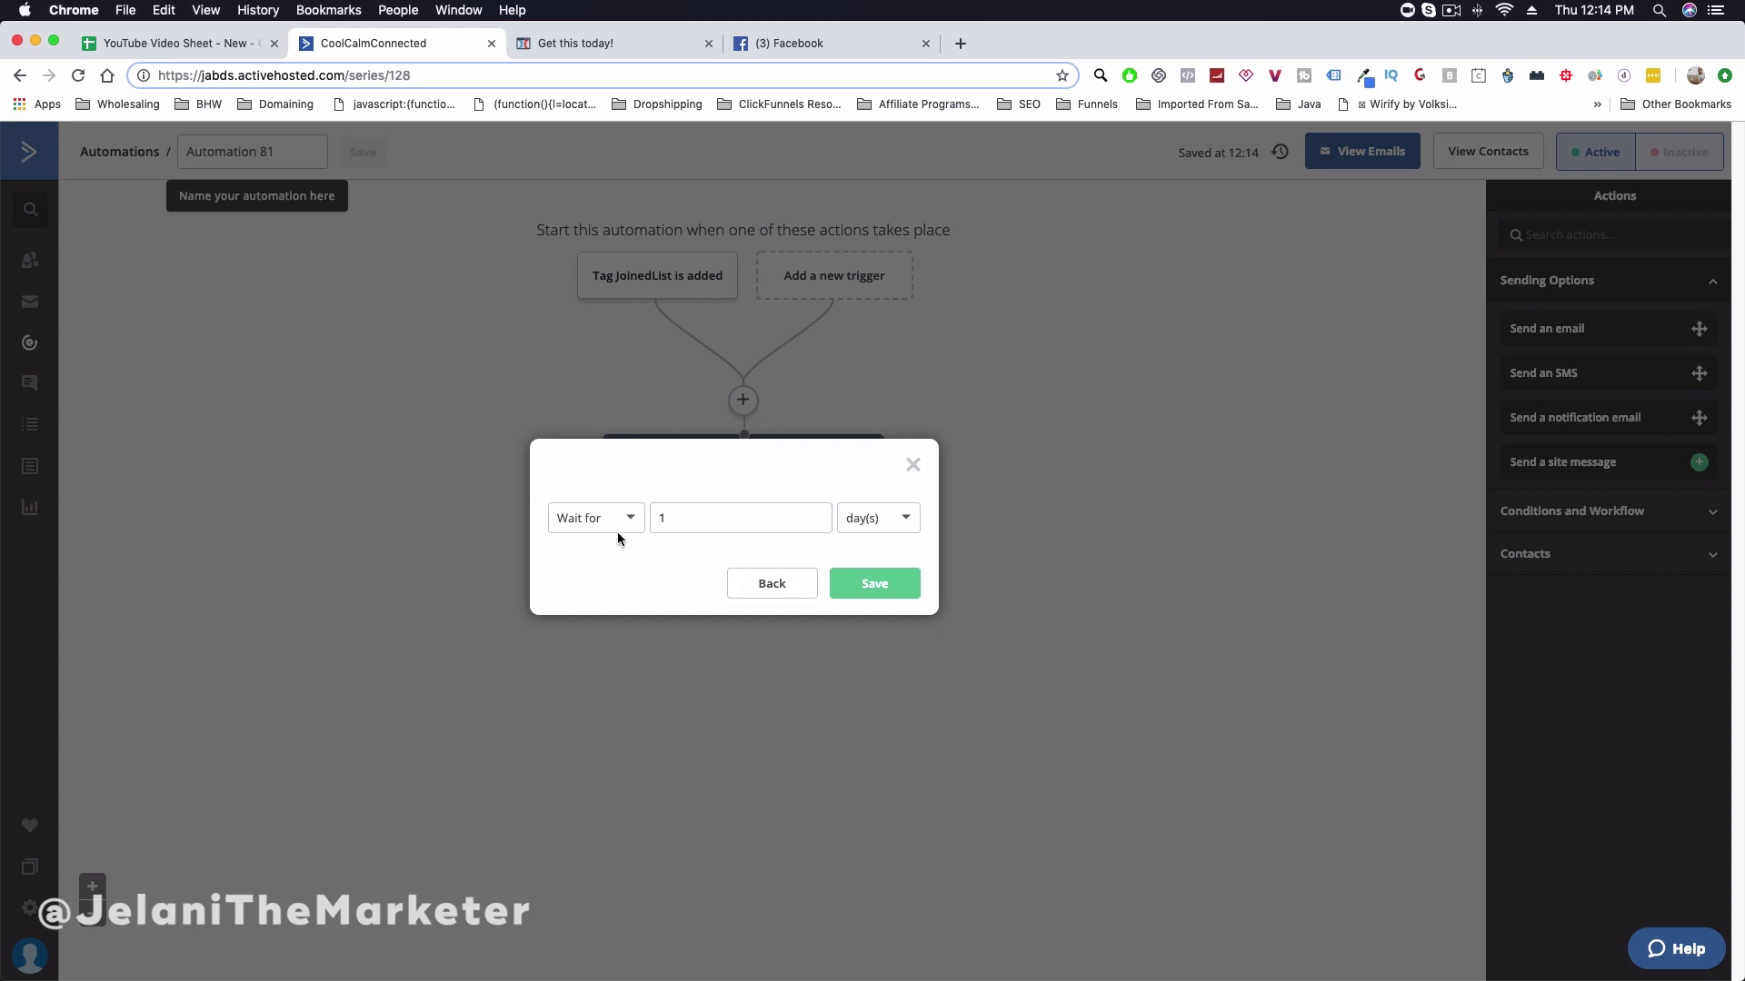
{"action": "left_click", "coordinate": [618, 536]}
{"action": "left_click", "coordinate": [878, 525]}
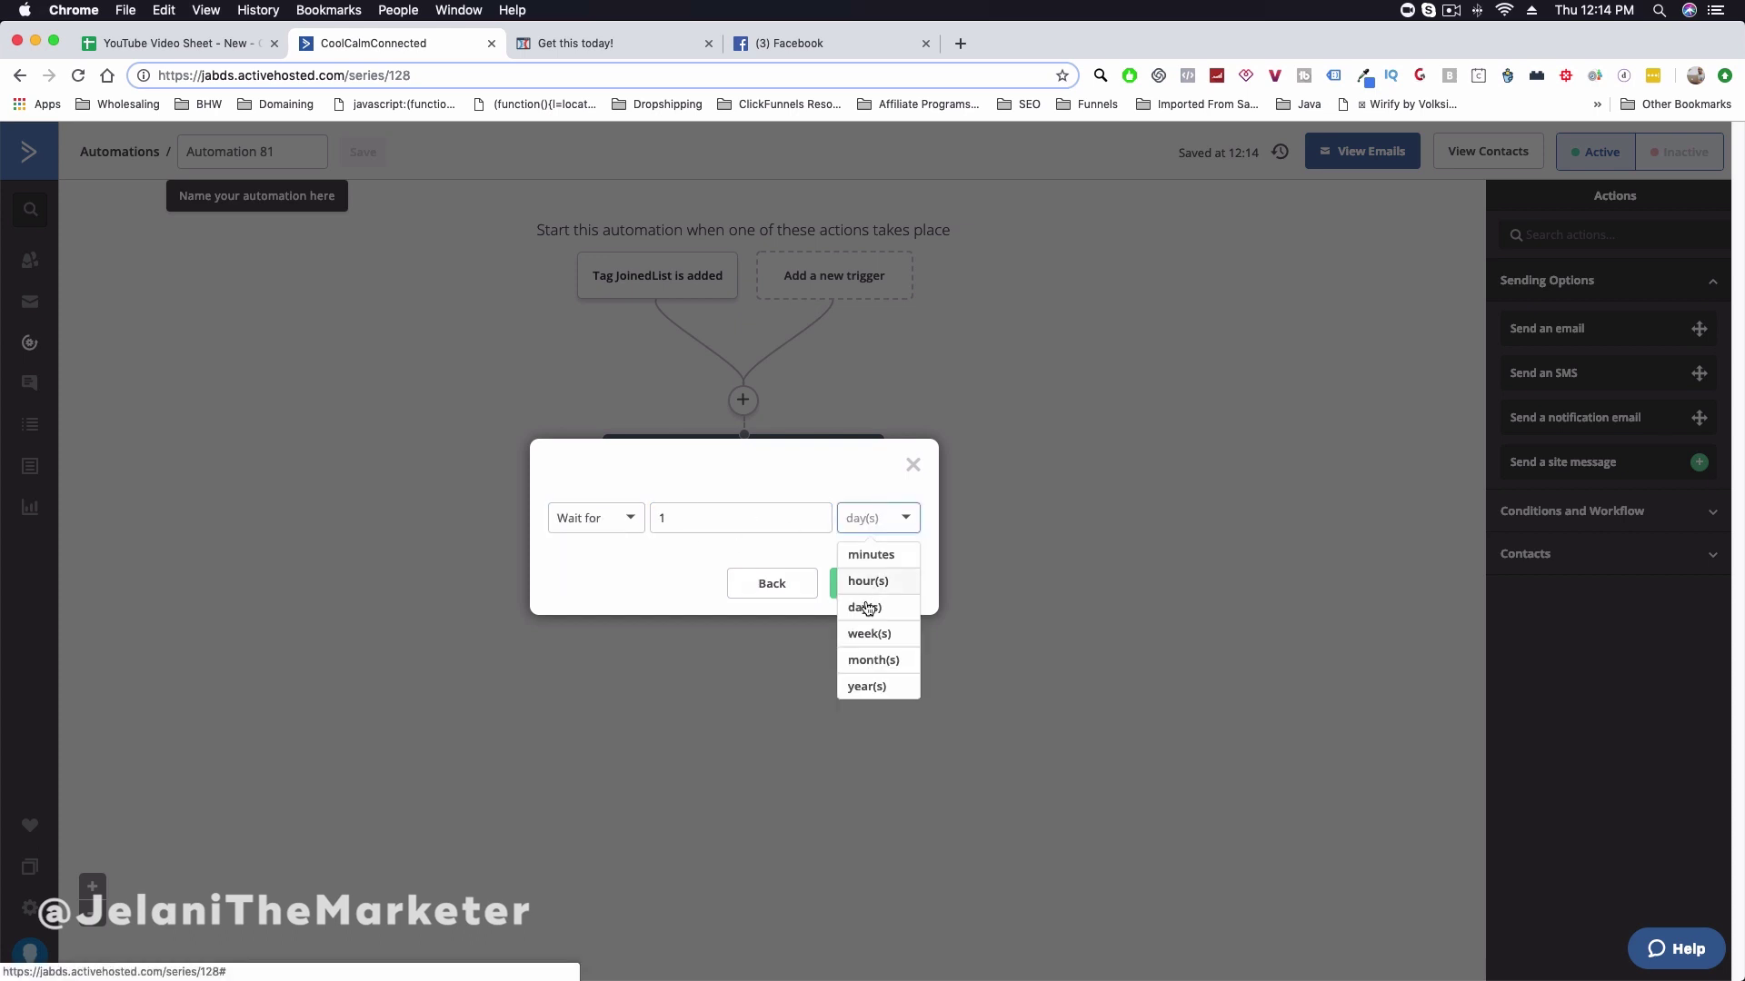
{"action": "left_click", "coordinate": [695, 520]}
{"action": "left_click", "coordinate": [872, 584]}
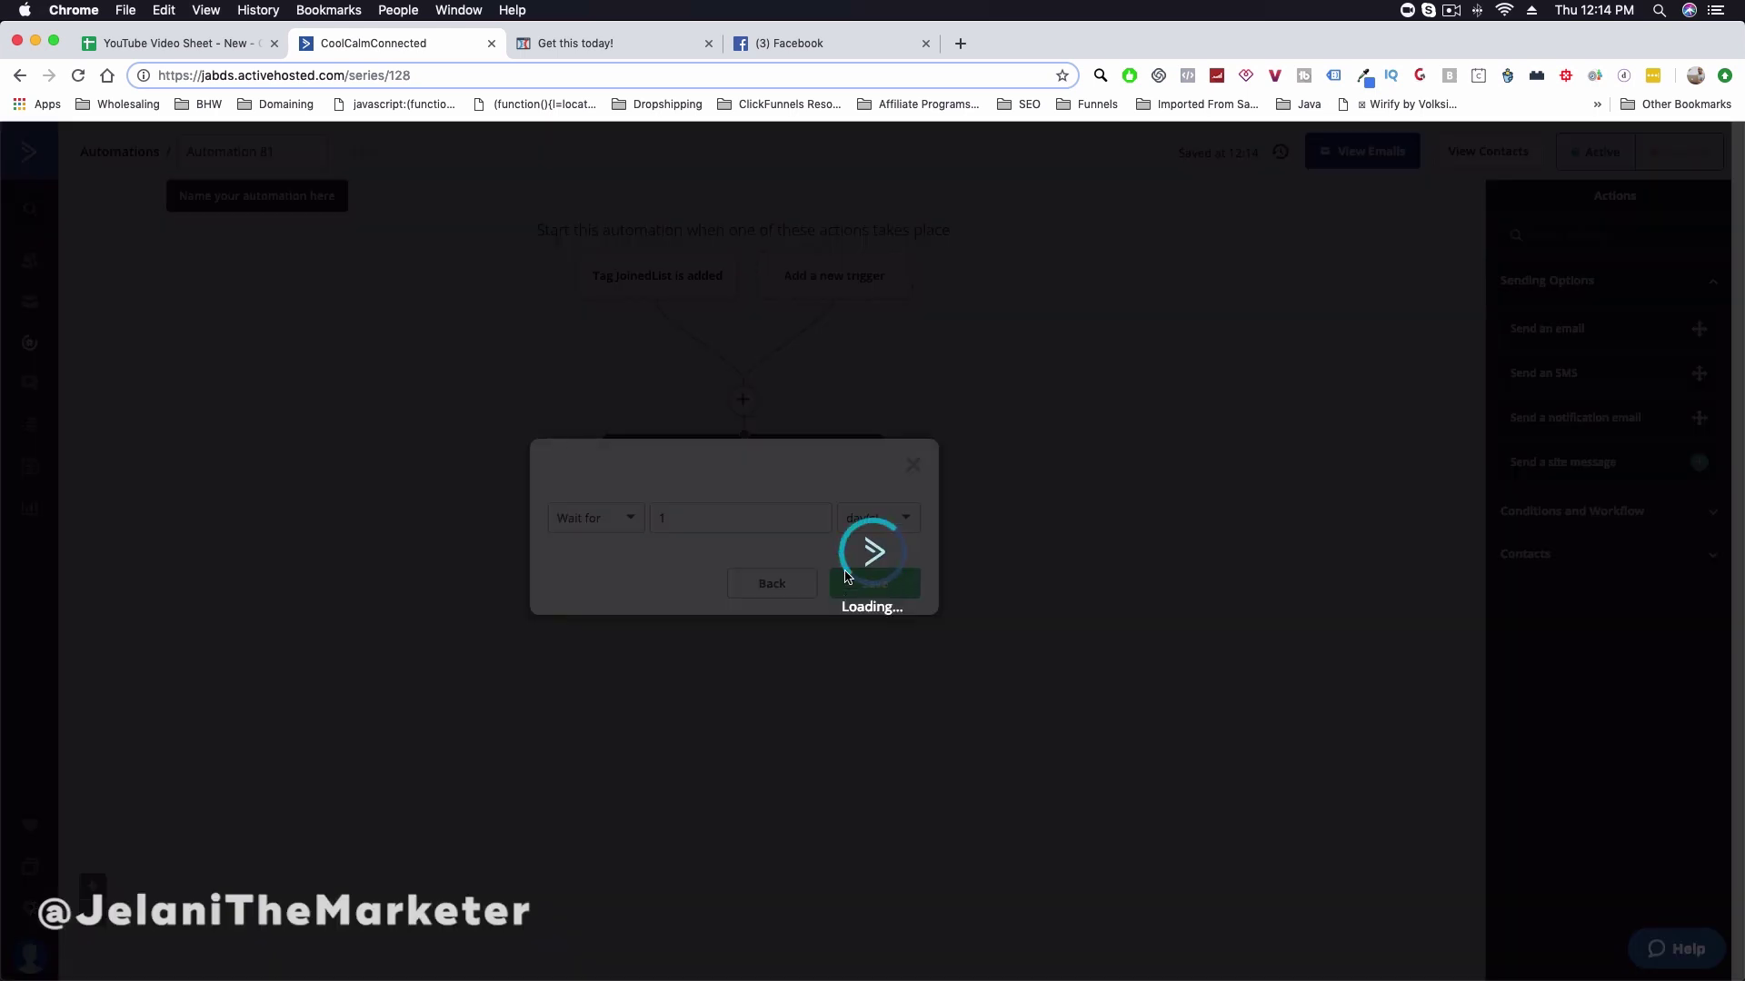
{"action": "left_click", "coordinate": [742, 629]}
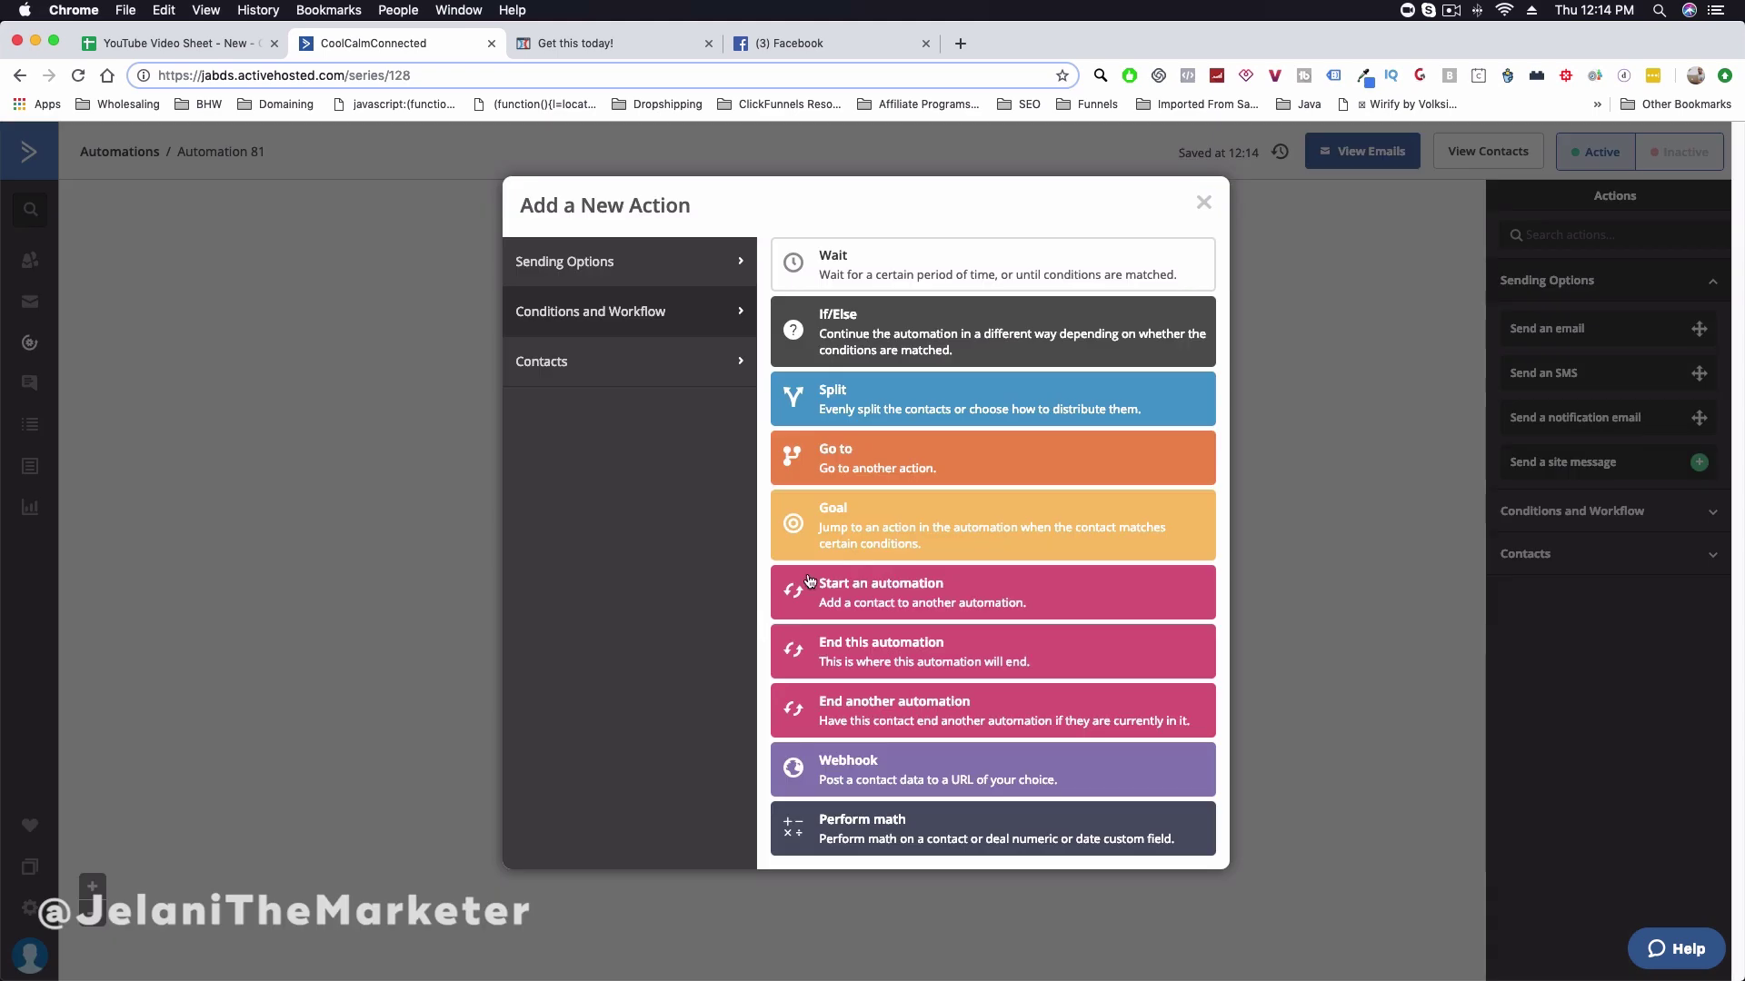
{"action": "left_click", "coordinate": [608, 270]}
{"action": "left_click", "coordinate": [1204, 203]}
{"action": "left_click", "coordinate": [752, 629]}
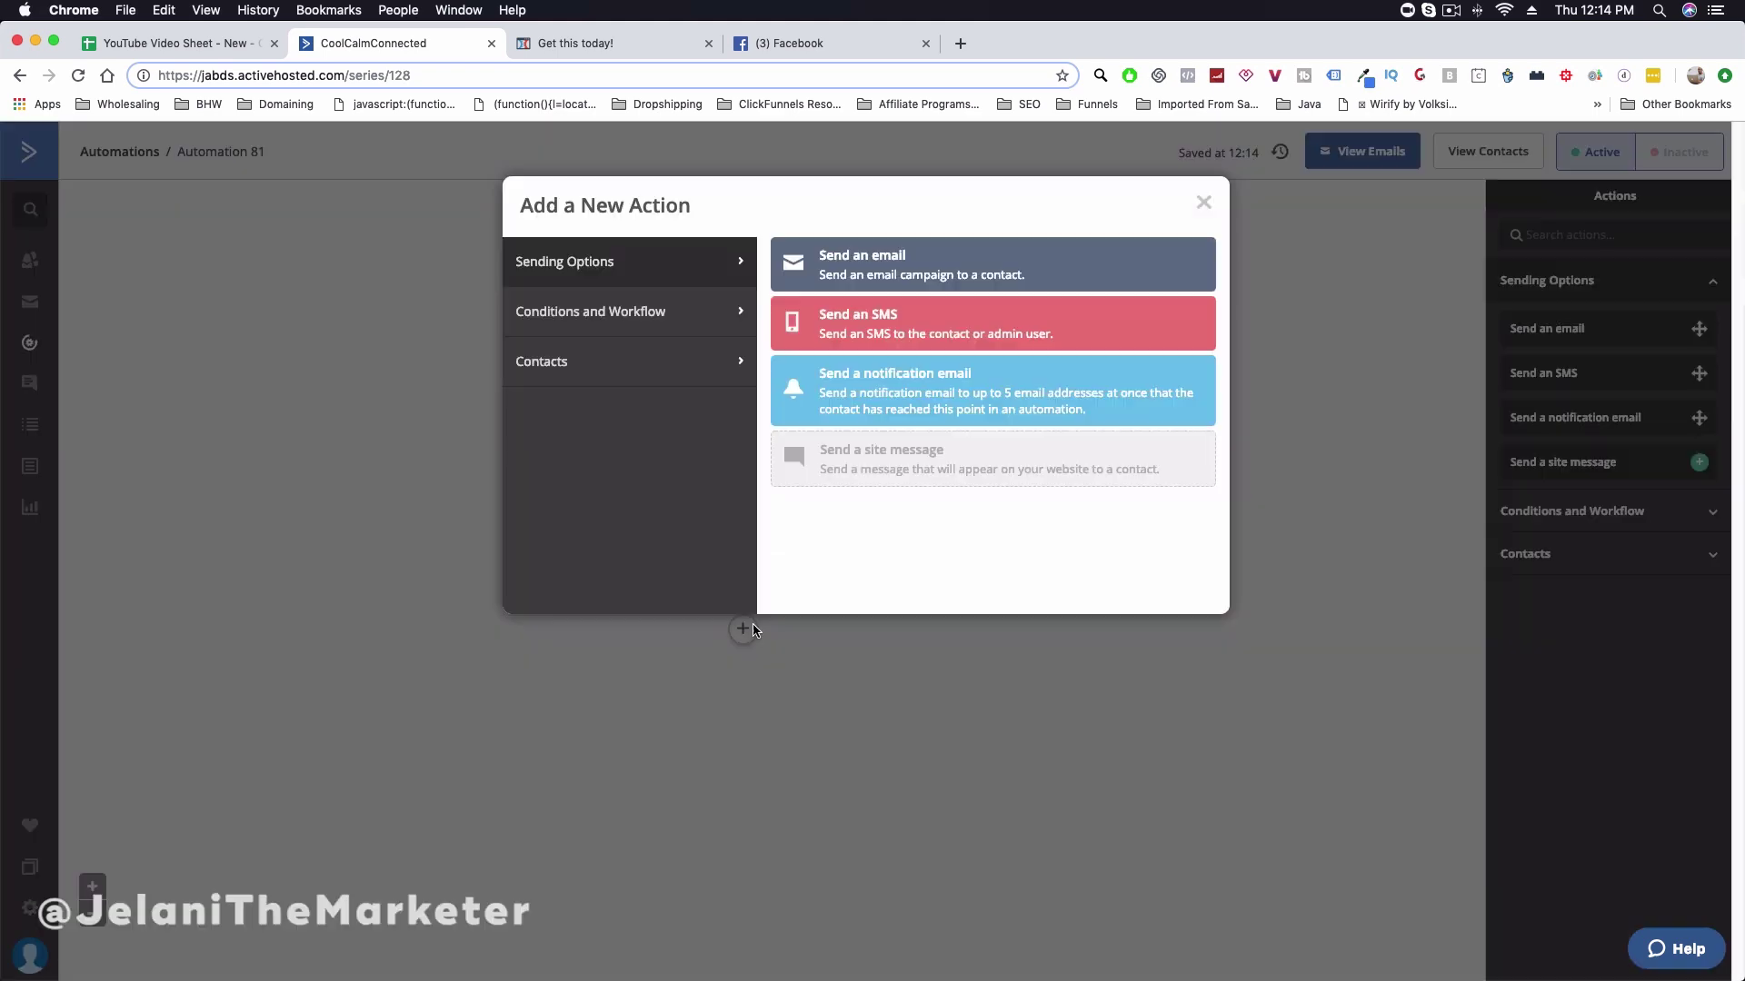
{"action": "left_click", "coordinate": [856, 259]}
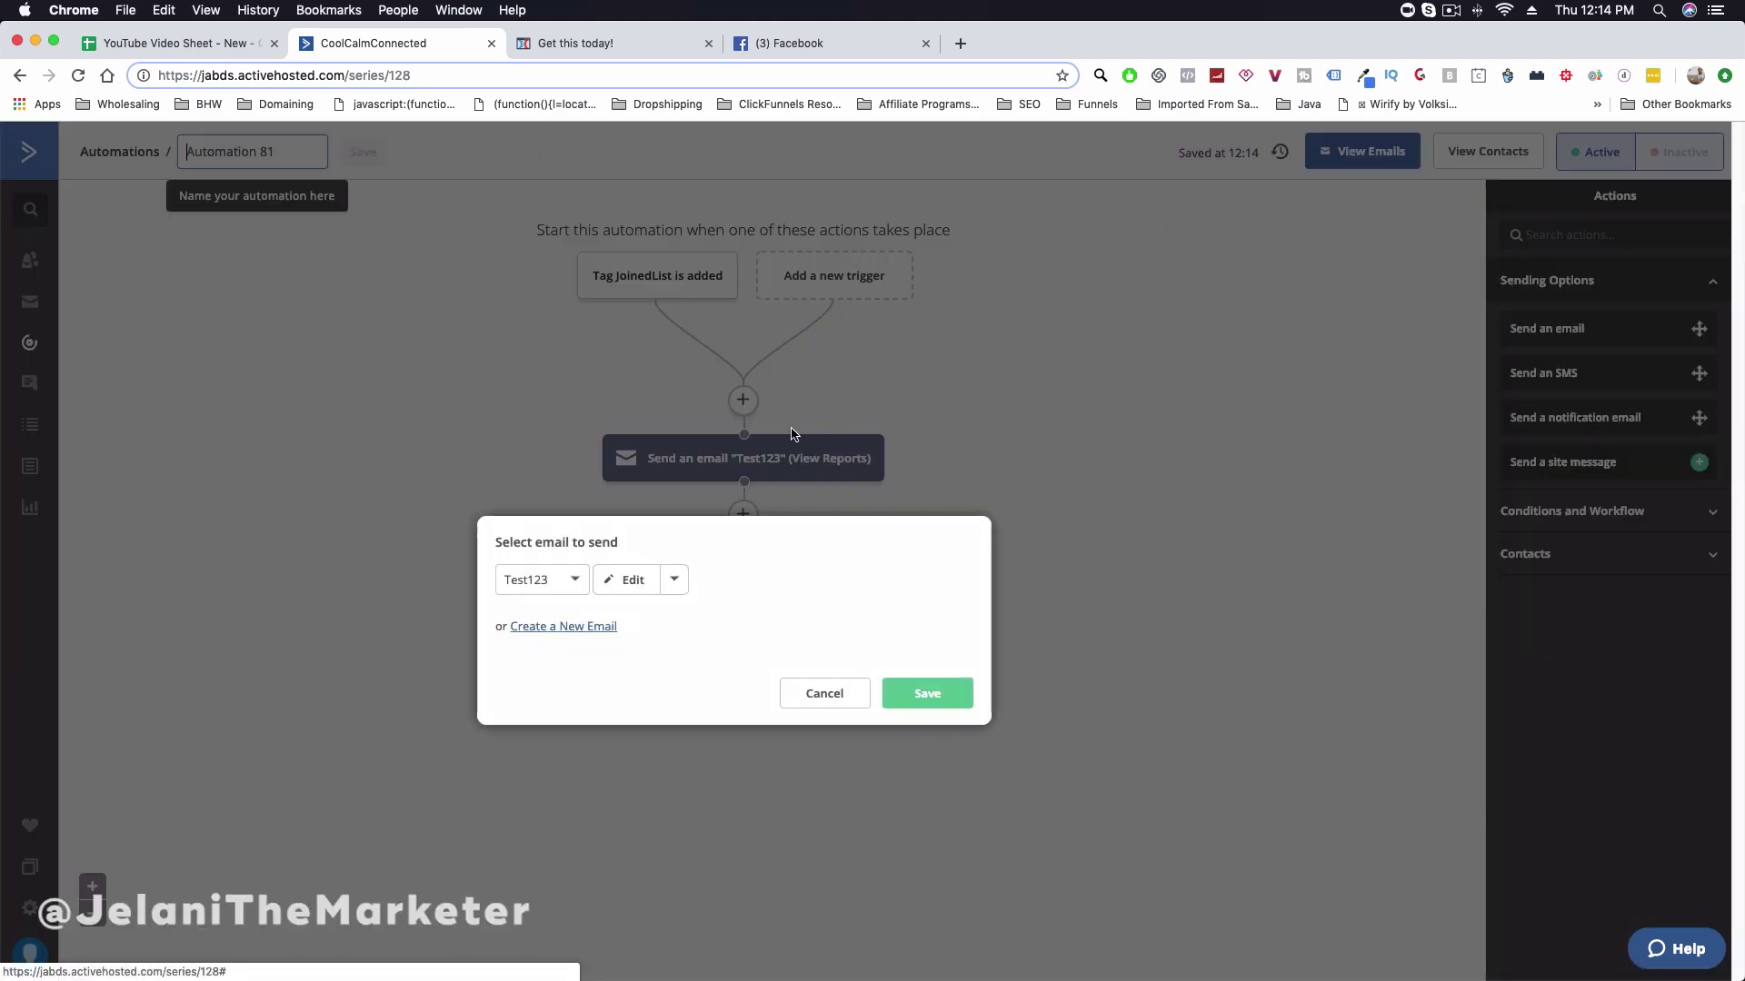
{"action": "left_click", "coordinate": [824, 695]}
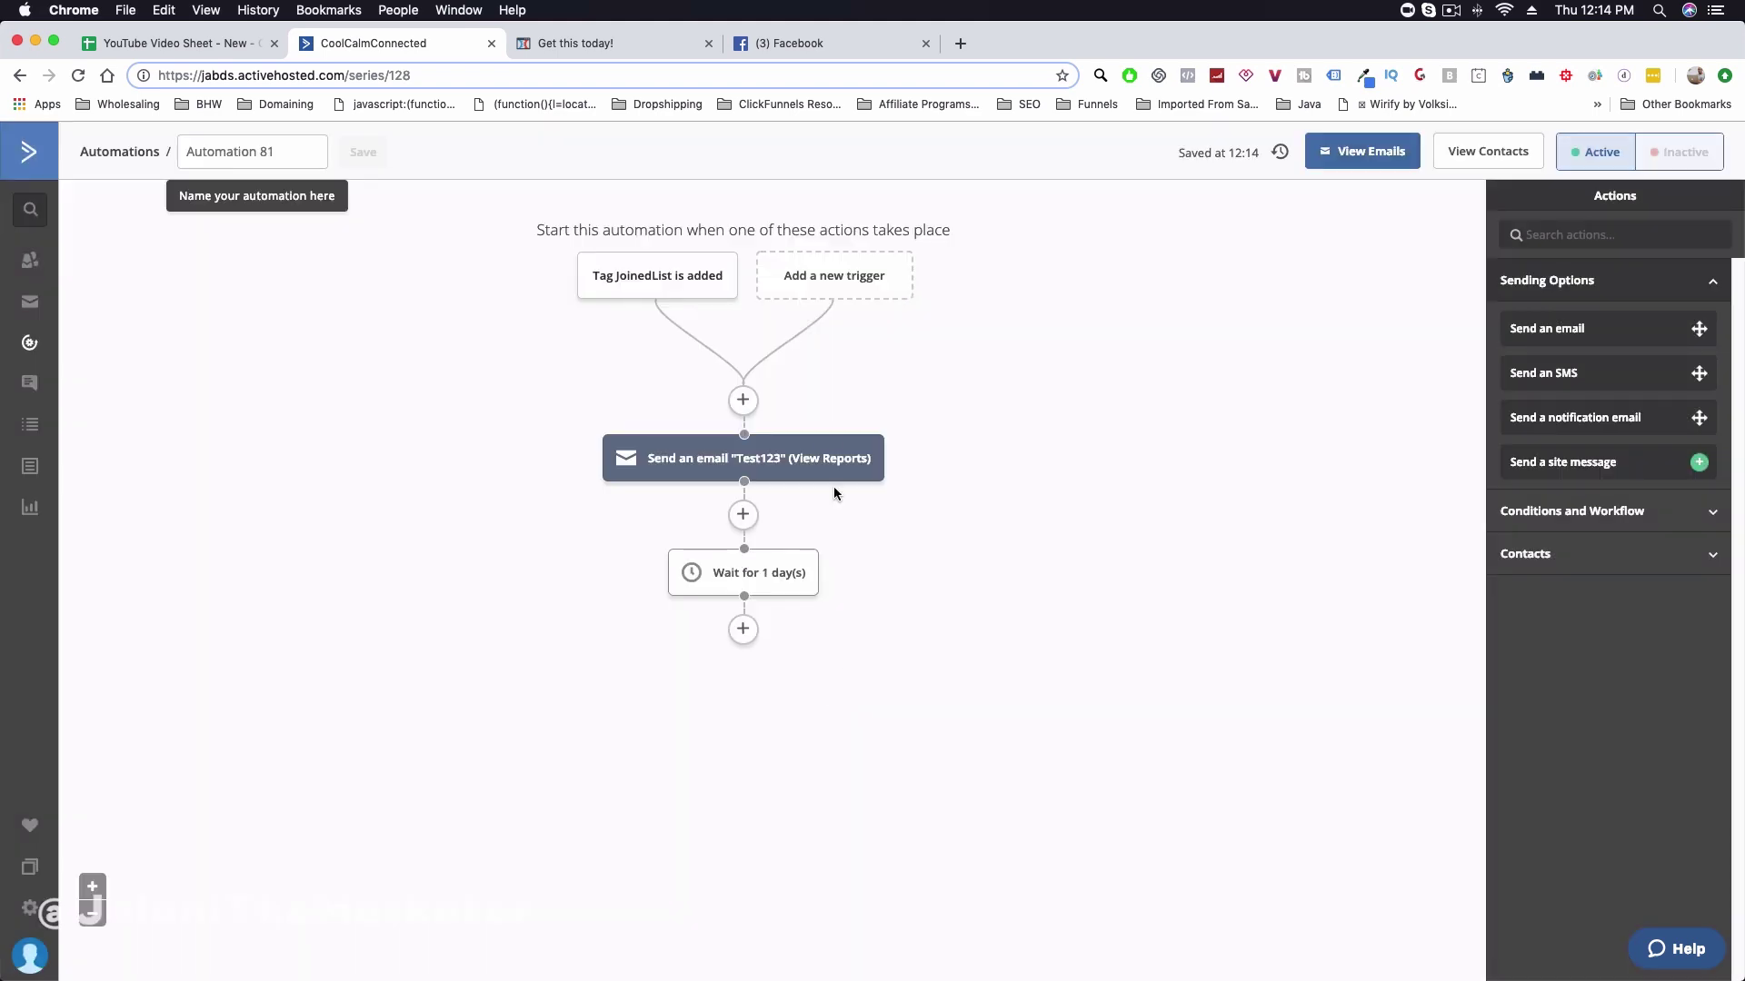